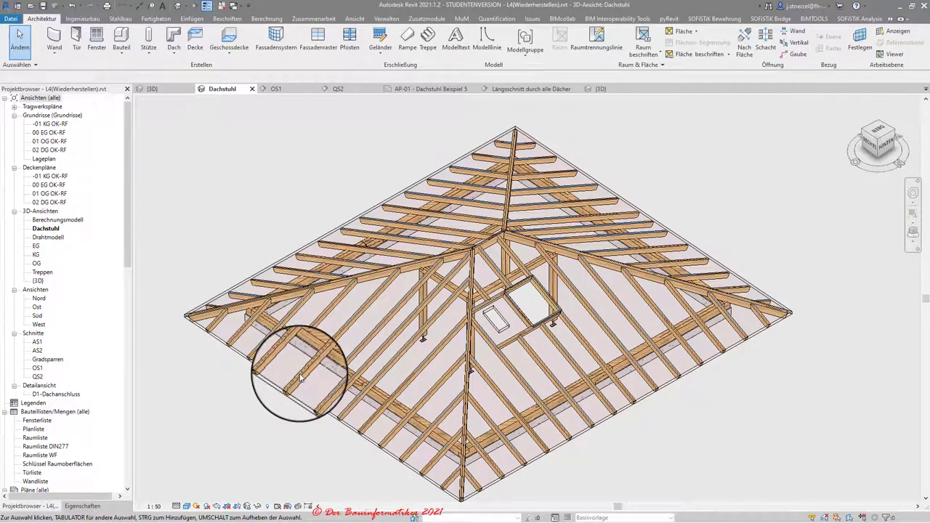
# Orbit and zoom the 3D model to inspect the hip roof.
pyautogui.scroll(1, 567, 501)
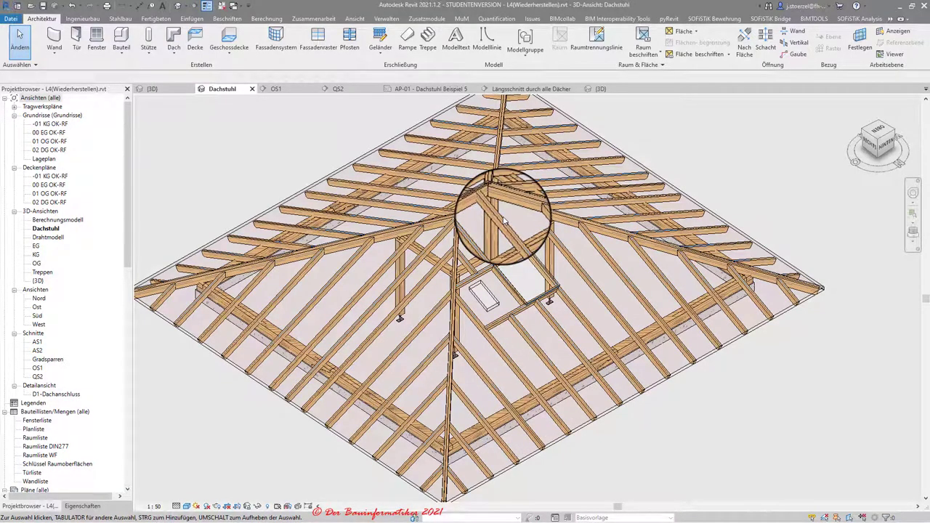
pyautogui.scroll(-1, 504, 222)
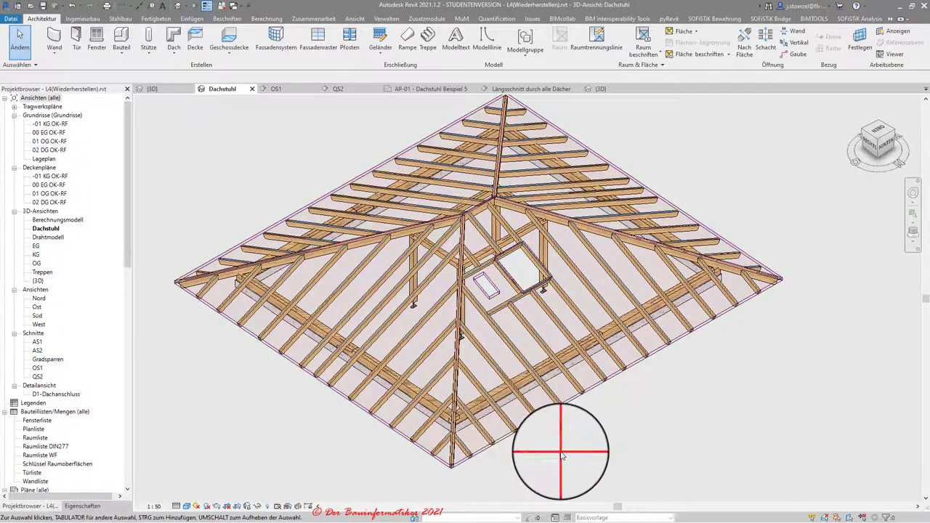
pyautogui.moveTo(533, 438)
pyautogui.keyDown('shift'); pyautogui.mouseDown(button='middle')
pyautogui.moveTo(504, 385)
pyautogui.moveTo(424, 349)
pyautogui.mouseUp(button='middle'); pyautogui.keyUp('shift')
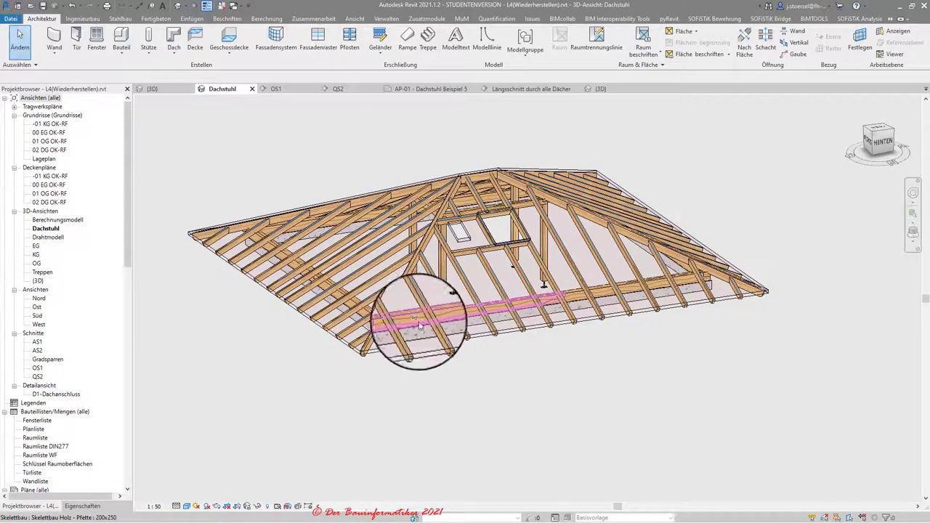
pyautogui.moveTo(438, 405)
pyautogui.keyDown('shift'); pyautogui.mouseDown(button='middle')
pyautogui.moveTo(502, 384)
pyautogui.moveTo(453, 386)
pyautogui.mouseUp(button='middle'); pyautogui.keyUp('shift')
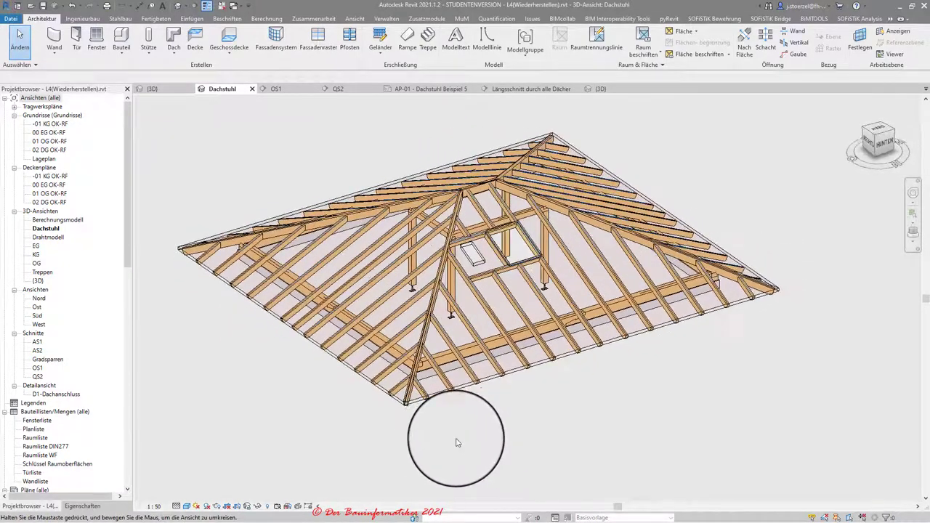
pyautogui.scroll(3, 567, 334)
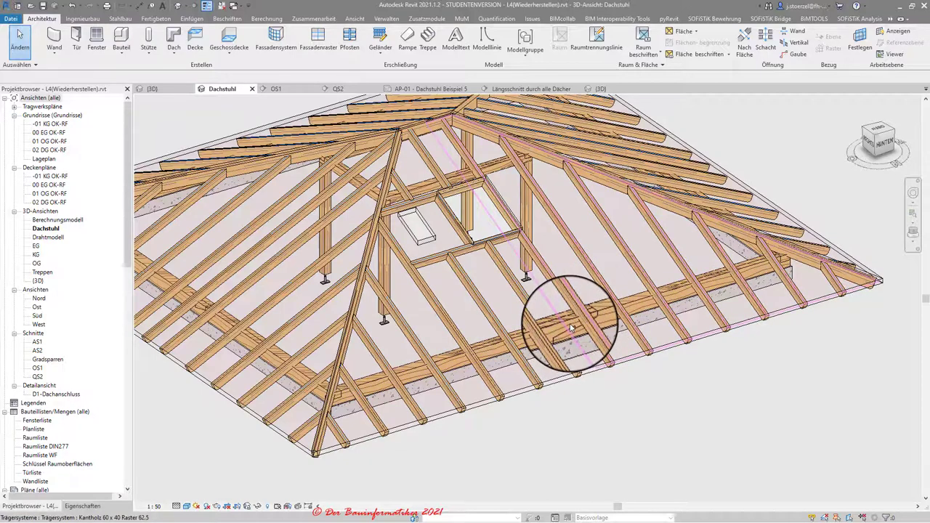
pyautogui.scroll(2, 305, 371)
pyautogui.scroll(2, 349, 389)
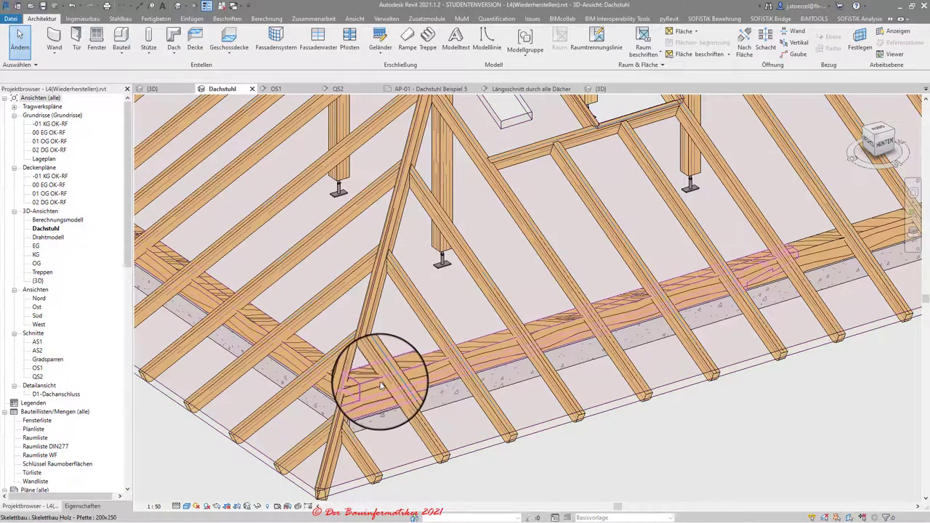
pyautogui.scroll(-1, 380, 385)
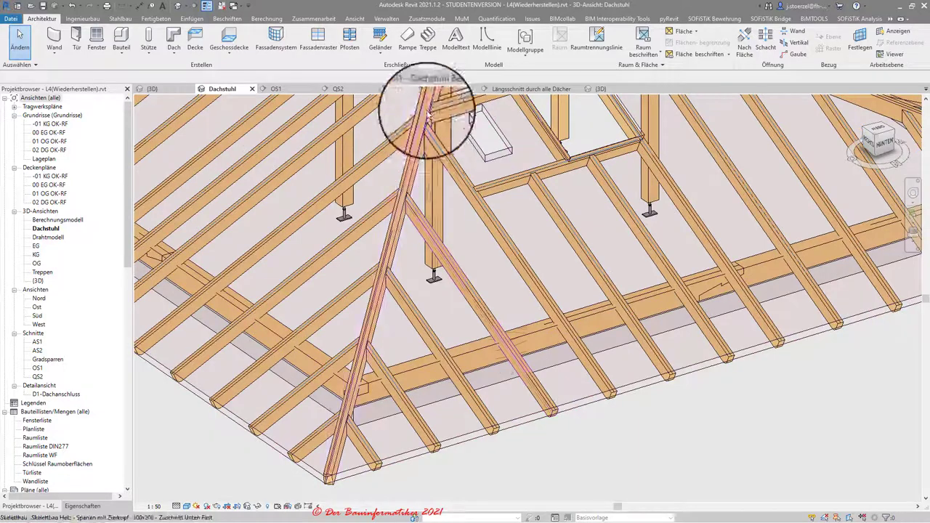
# Open section OS1 and zoom into it.
pyautogui.click(274, 88)
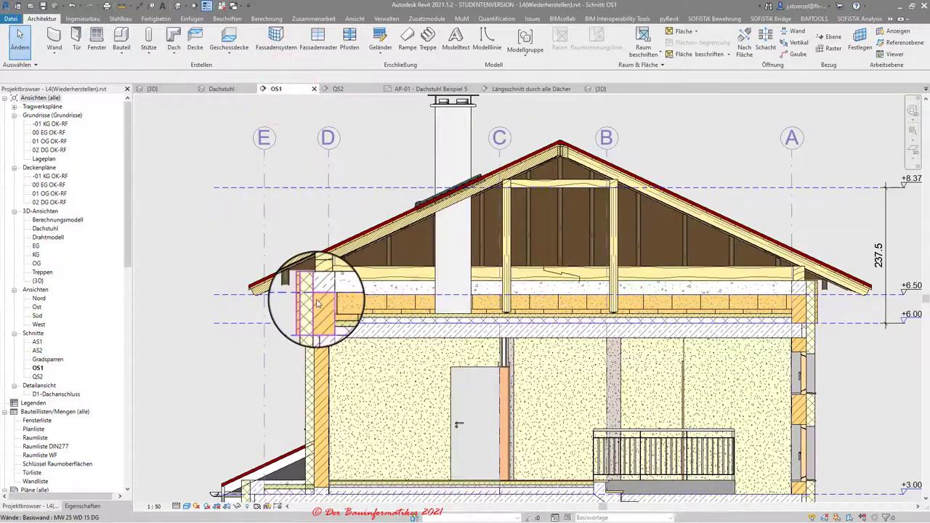
pyautogui.scroll(4, 324, 299)
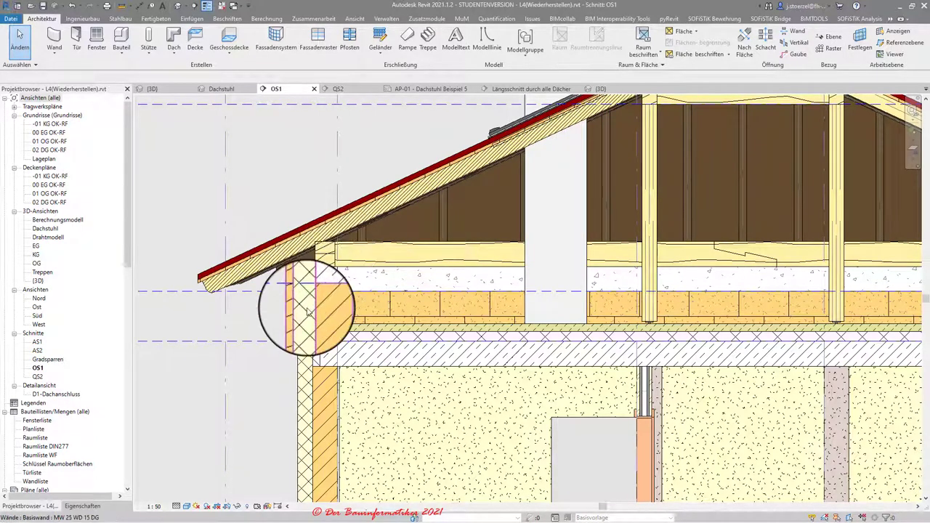
pyautogui.scroll(-2, 301, 320)
pyautogui.scroll(-1, 356, 308)
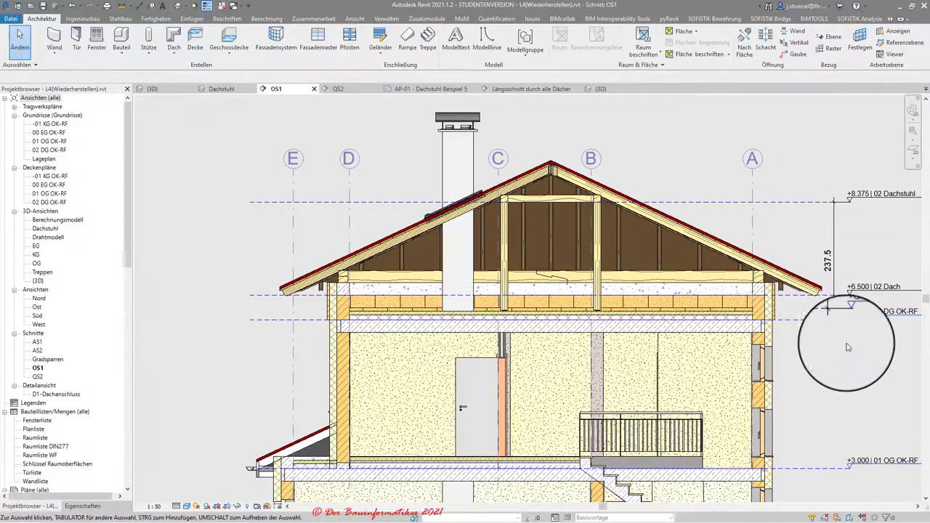
# Rename the +8.375 level from '02 Dach' to '02 Dachstuhl' by appending 'stuhl'.
pyautogui.moveTo(814, 353); pyautogui.dragTo(754, 367, button='middle')
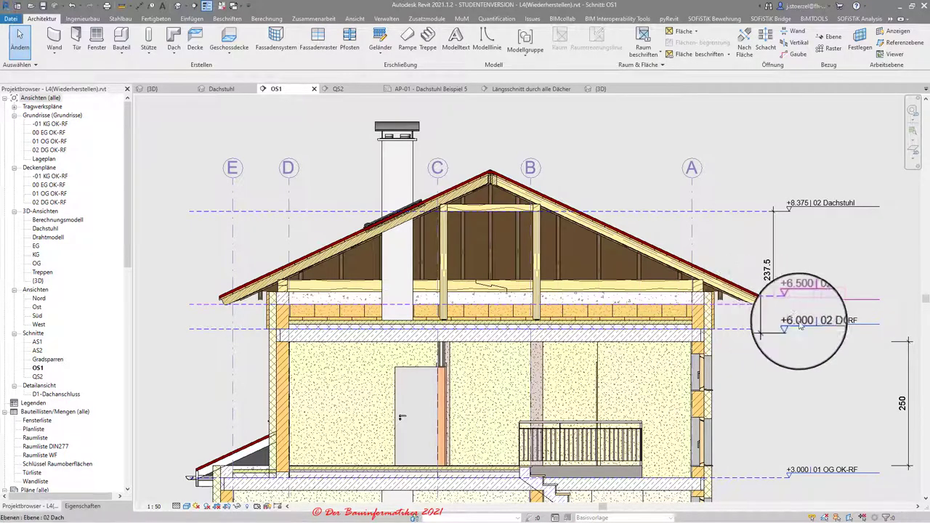
pyautogui.scroll(4, 802, 289)
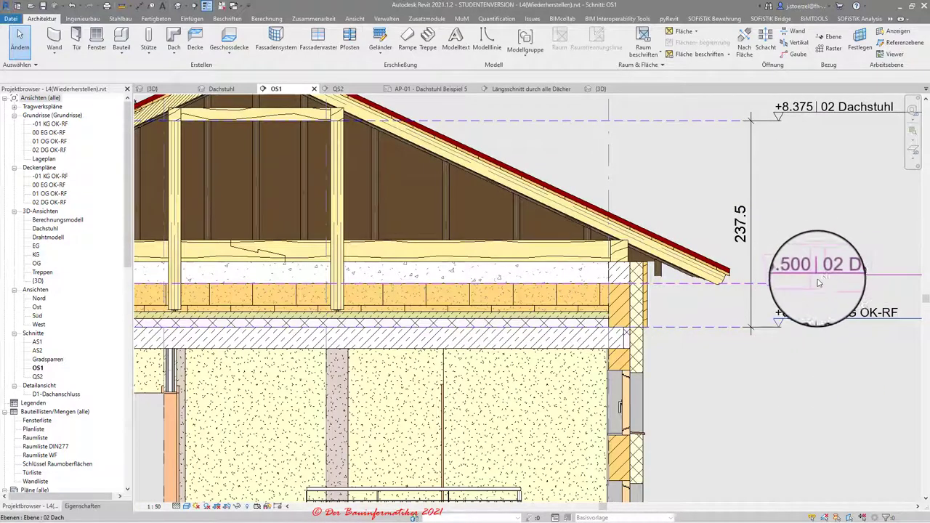
pyautogui.scroll(-1, 745, 322)
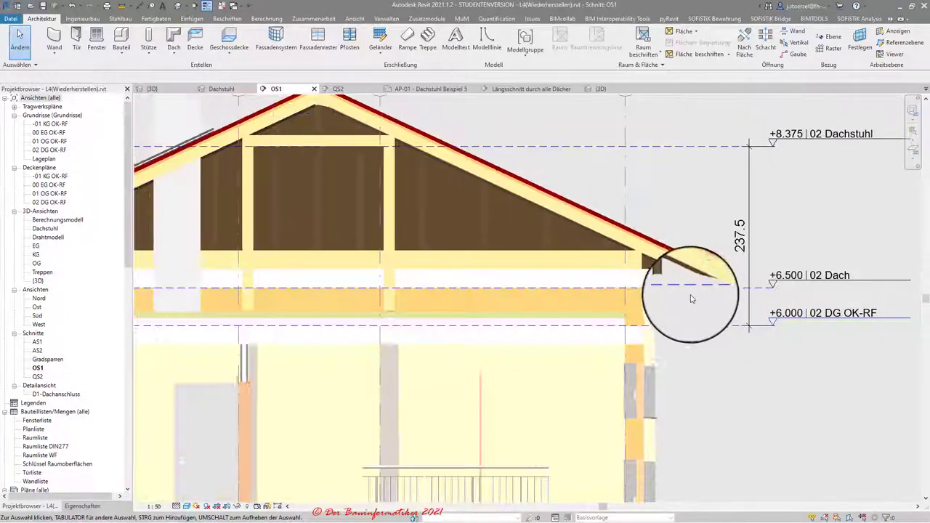
pyautogui.scroll(-1, 712, 305)
pyautogui.scroll(-1, 698, 299)
pyautogui.scroll(-1, 691, 298)
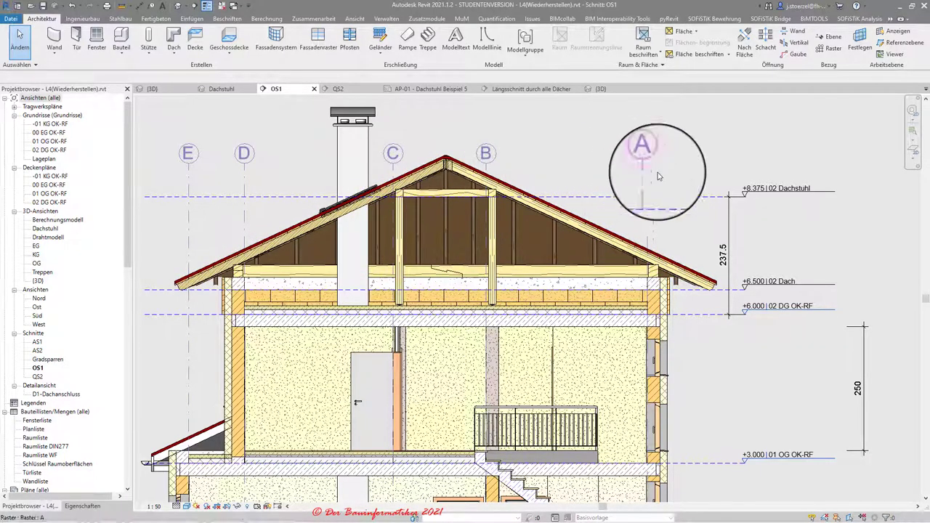
pyautogui.write('stuhl')
pyautogui.press('Return')
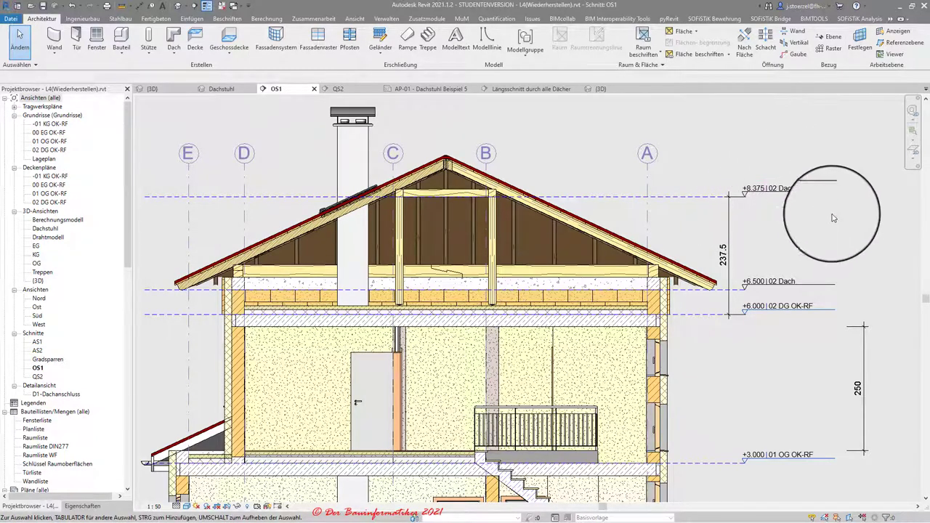
pyautogui.click(833, 39)
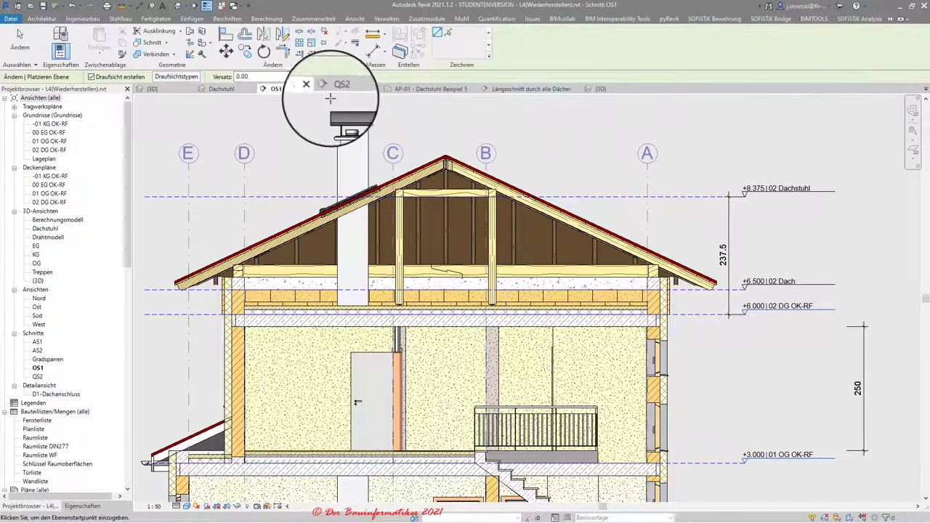
pyautogui.click(91, 76)
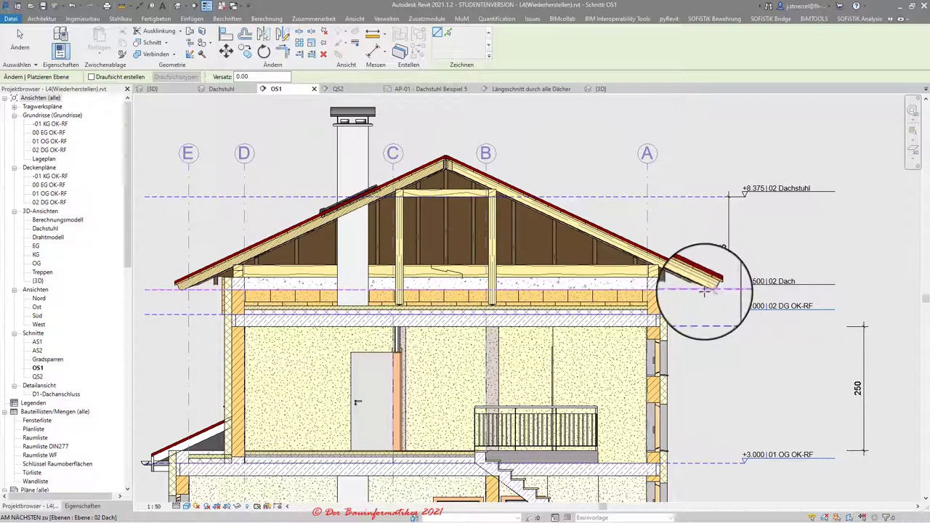
pyautogui.click(218, 158)
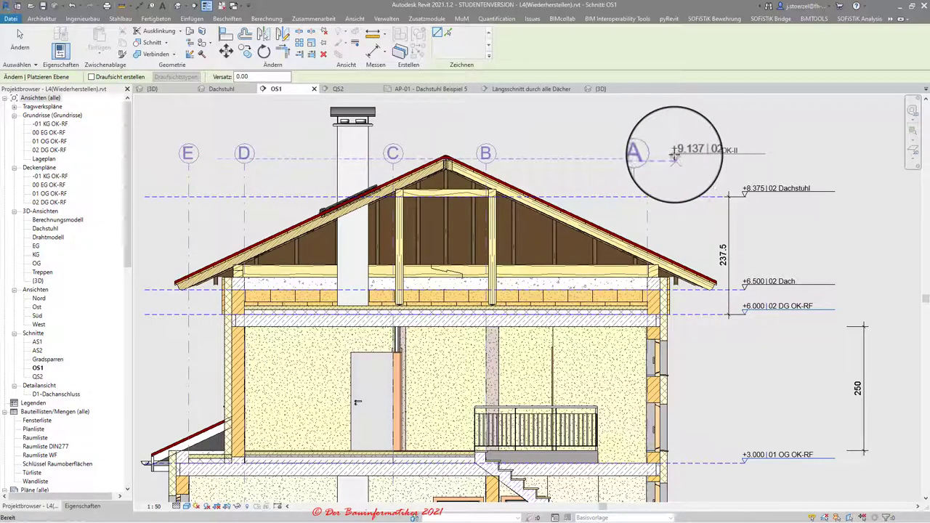
pyautogui.press('Escape')
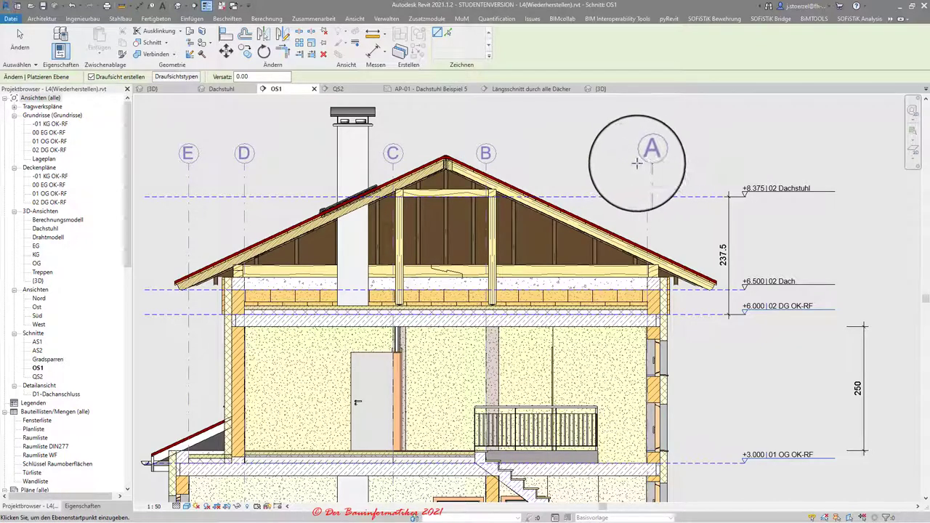
pyautogui.press('Escape')
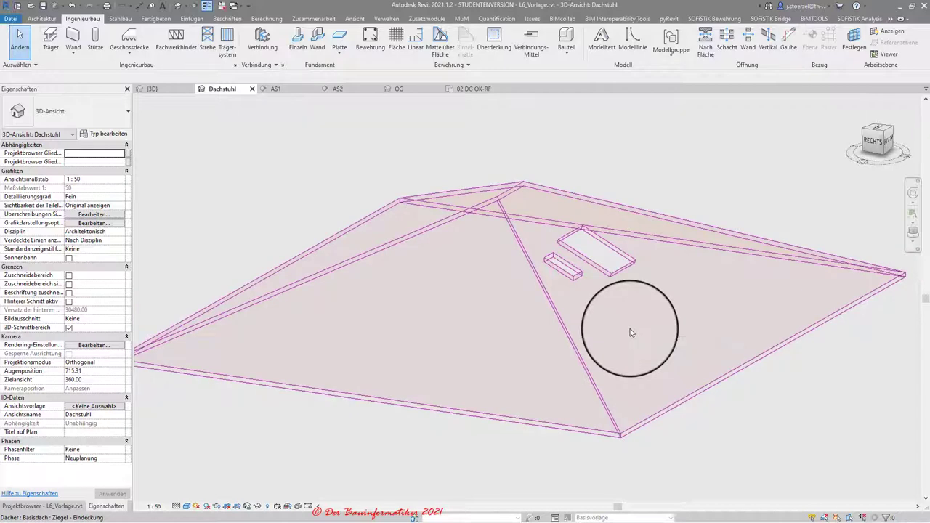
# Open section AS2 and pan to the roof between levels 02 Dach +6.500 and 02 Dachstuhl +8.375.
pyautogui.scroll(-2, 630, 332)
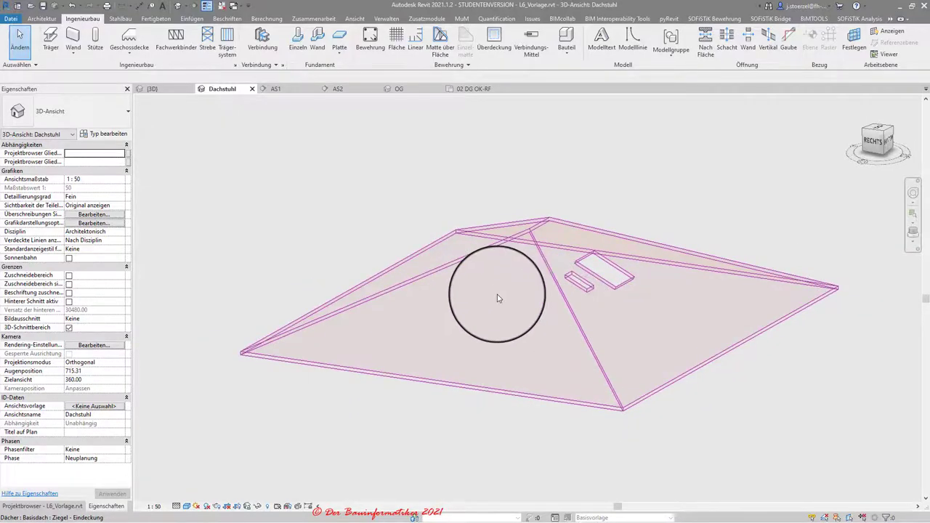
pyautogui.click(358, 90)
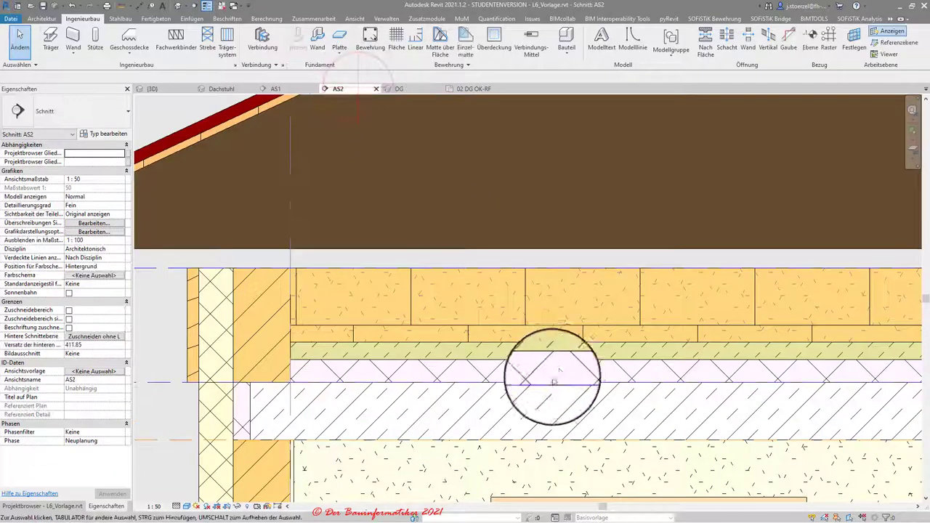
pyautogui.scroll(-3, 502, 336)
pyautogui.scroll(-2, 516, 333)
pyautogui.moveTo(770, 363); pyautogui.dragTo(480, 345, button='middle')
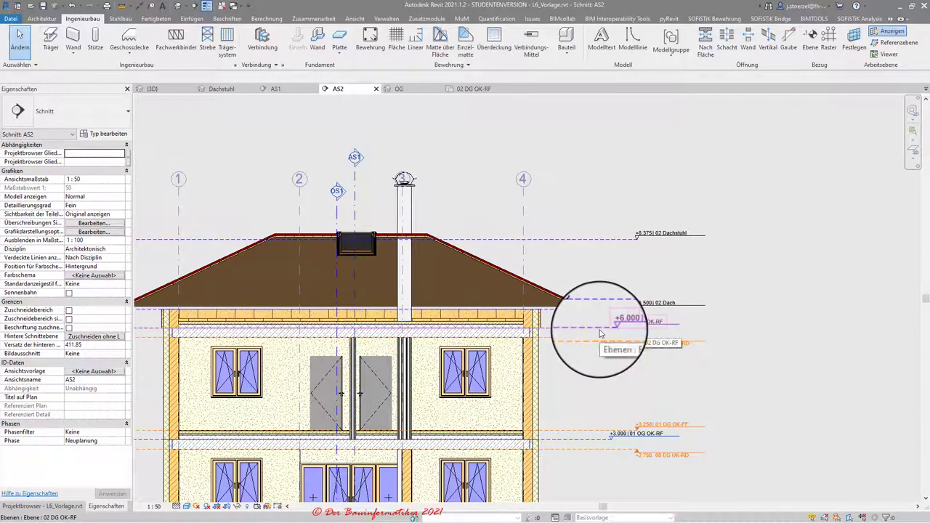
pyautogui.scroll(1, 581, 327)
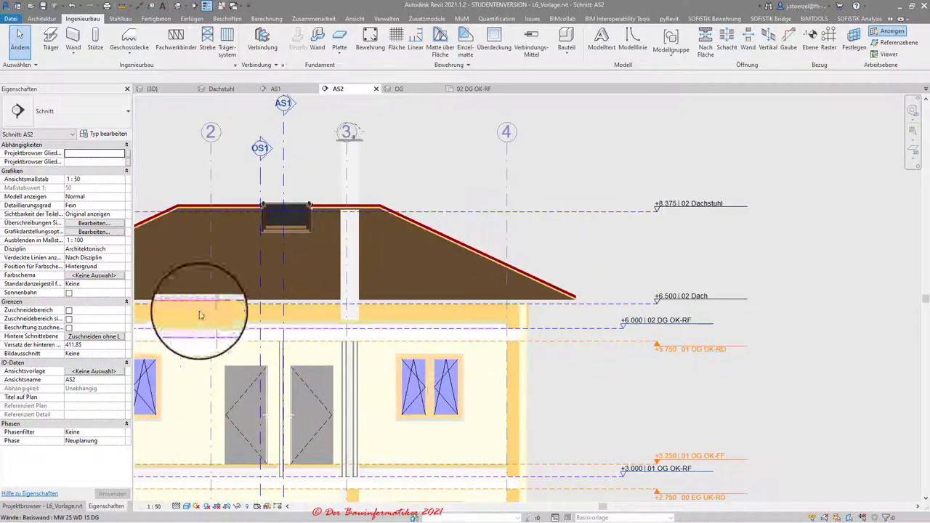
# Open the 02 DG OK-RF floor plan and centre the building in view.
pyautogui.click(470, 90)
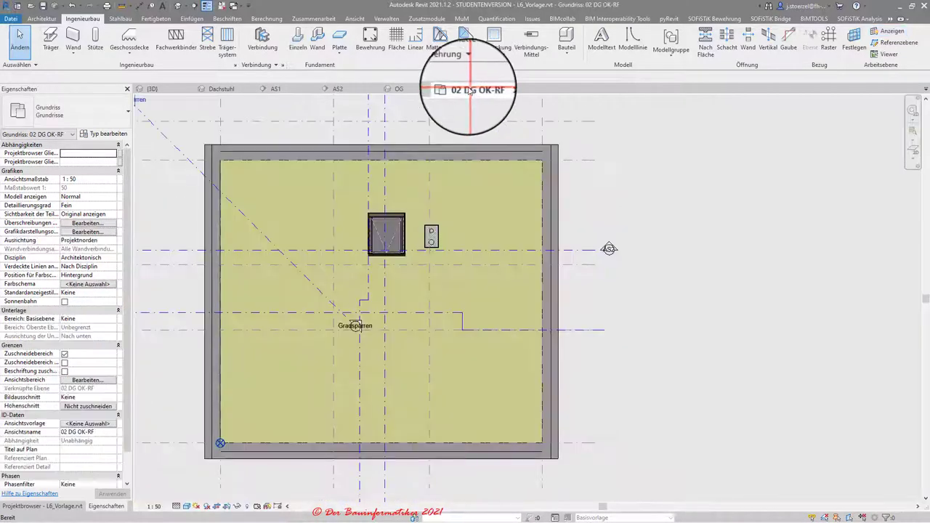
pyautogui.moveTo(342, 369); pyautogui.dragTo(388, 374, button='middle')
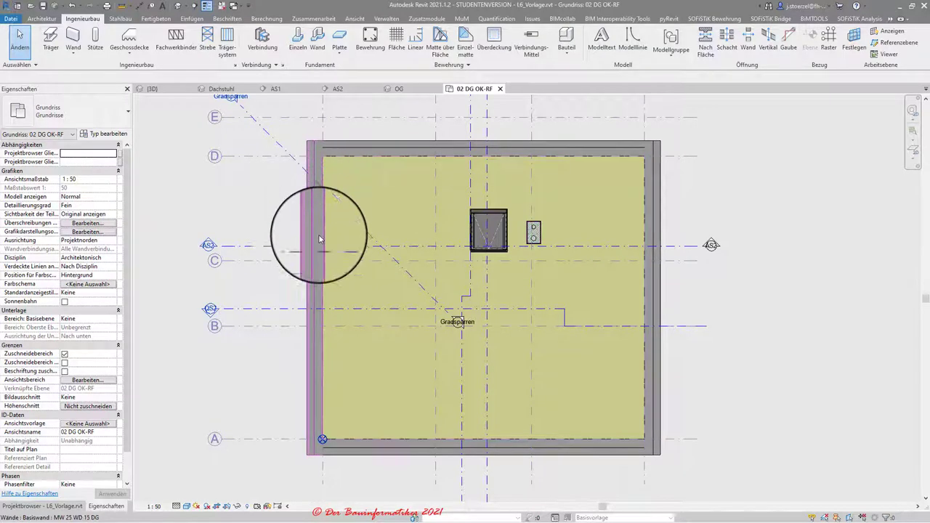
pyautogui.scroll(2, 338, 429)
pyautogui.scroll(1, 339, 414)
pyautogui.scroll(-1, 340, 411)
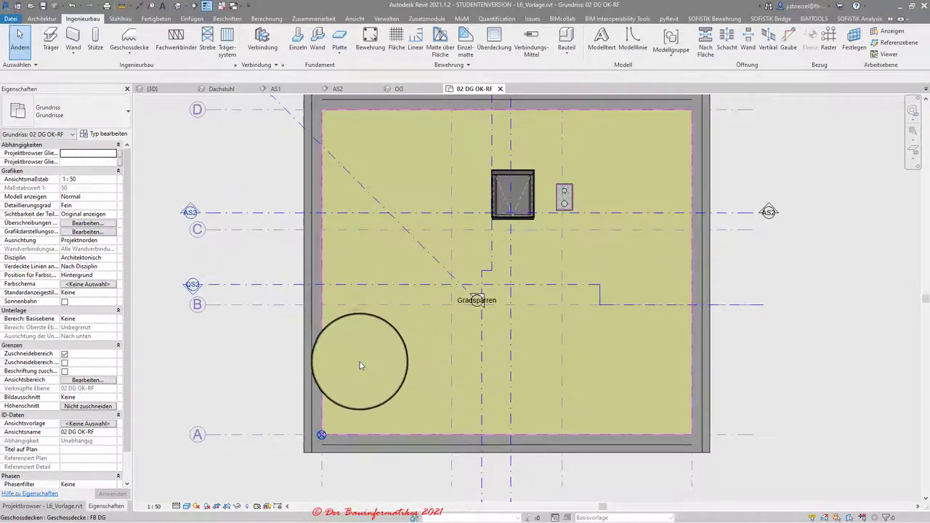
# Start a beam of type MuM_STB Unterzug Ringanker 25 x 25 and open its type properties.
pyautogui.click(45, 44)
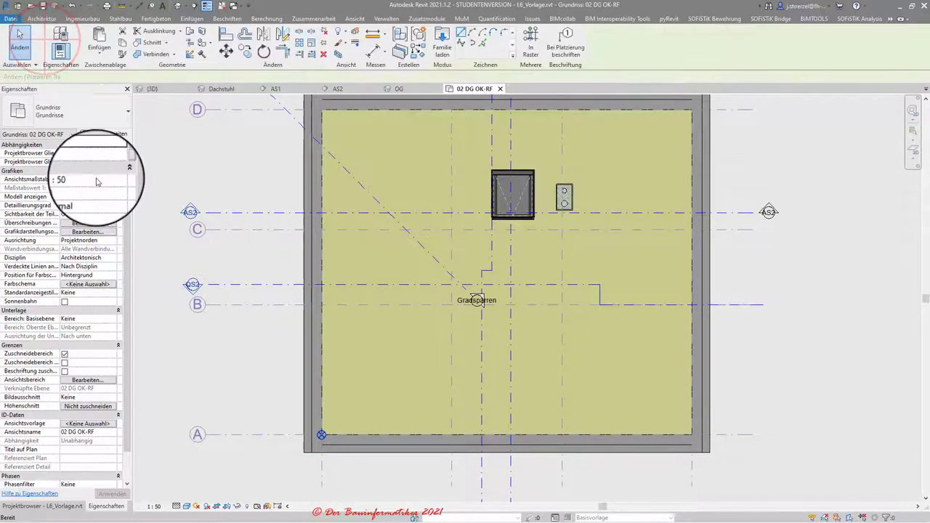
pyautogui.click(109, 122)
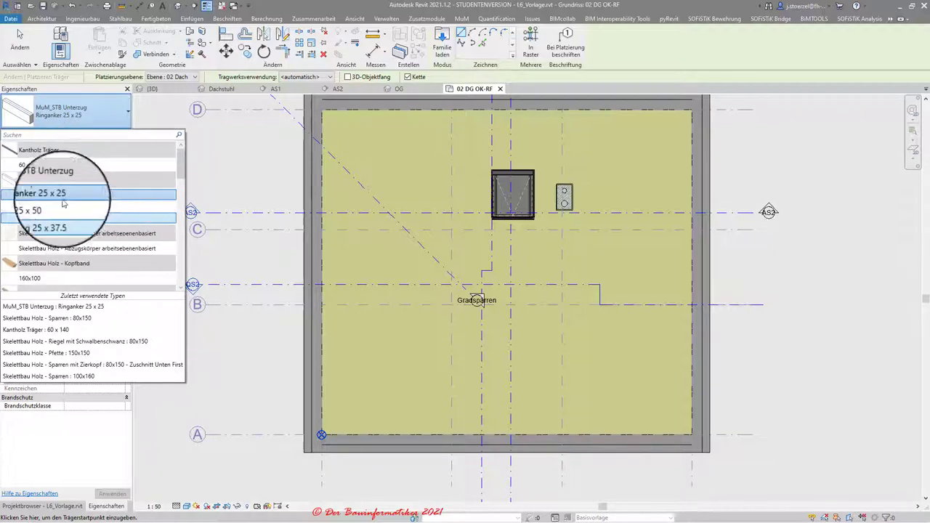
pyautogui.click(51, 200)
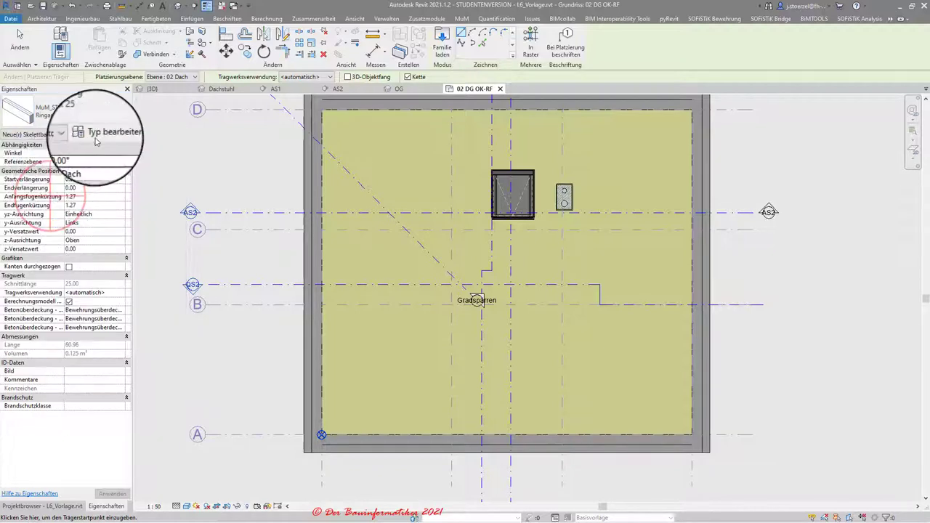
pyautogui.click(99, 136)
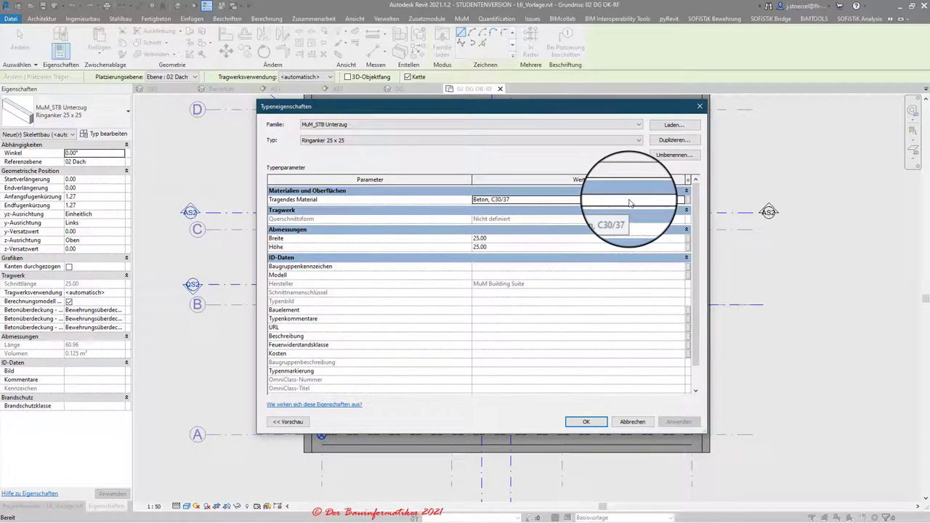
# Check the structural material Beton, C30/37 without changes and confirm the type properties.
pyautogui.click(629, 201)
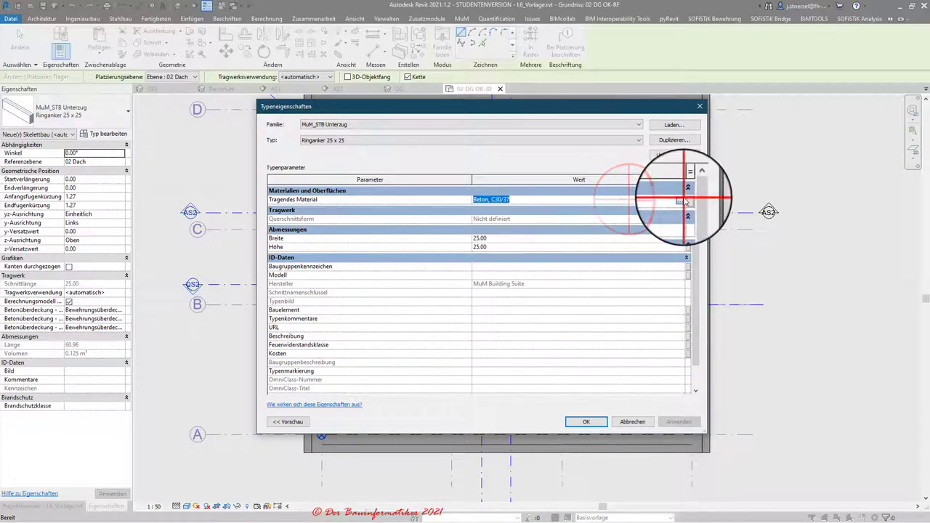
pyautogui.click(683, 201)
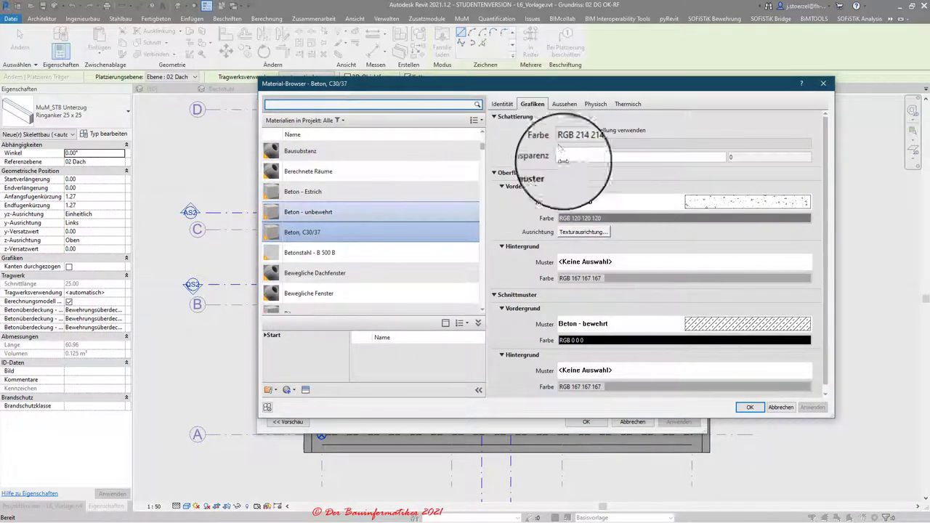
pyautogui.click(786, 407)
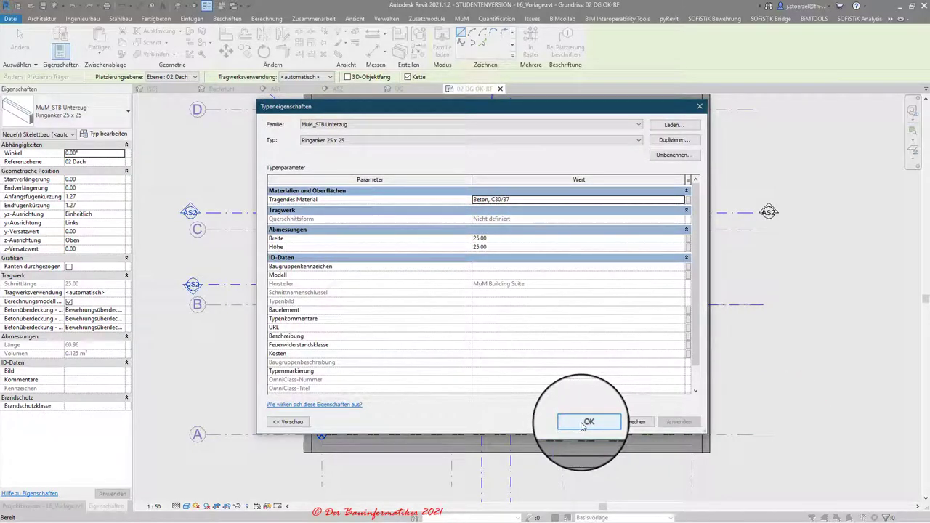
pyautogui.click(587, 422)
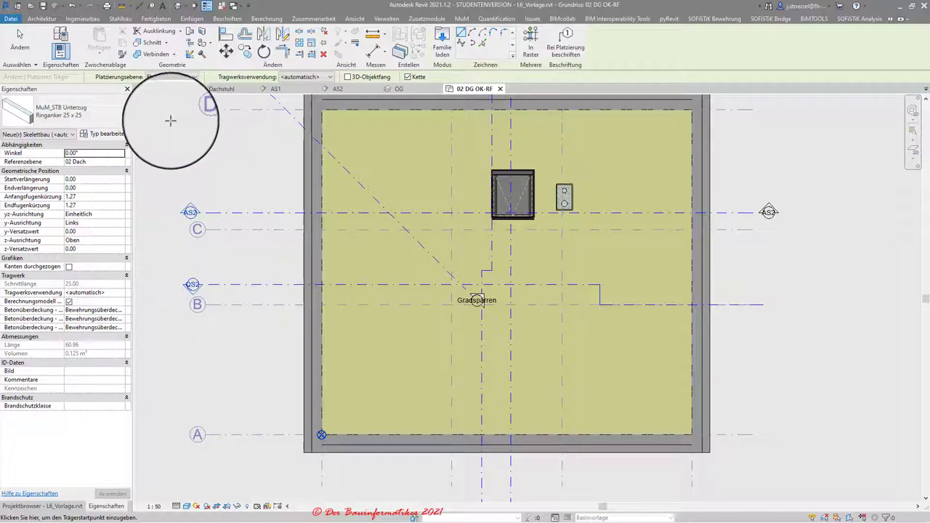
# Keep placement level 02 Dach and structural usage <automatisch>, and turn off Kette.
pyautogui.click(194, 77)
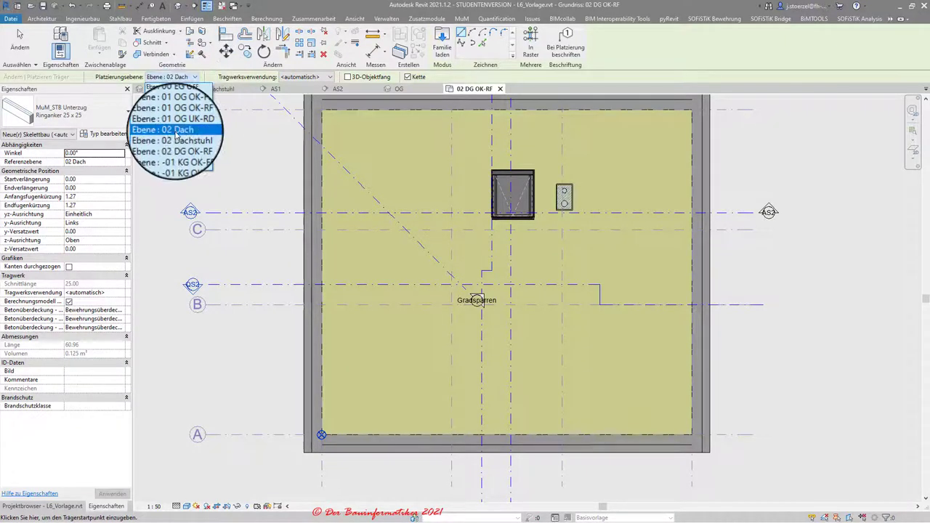
pyautogui.click(191, 132)
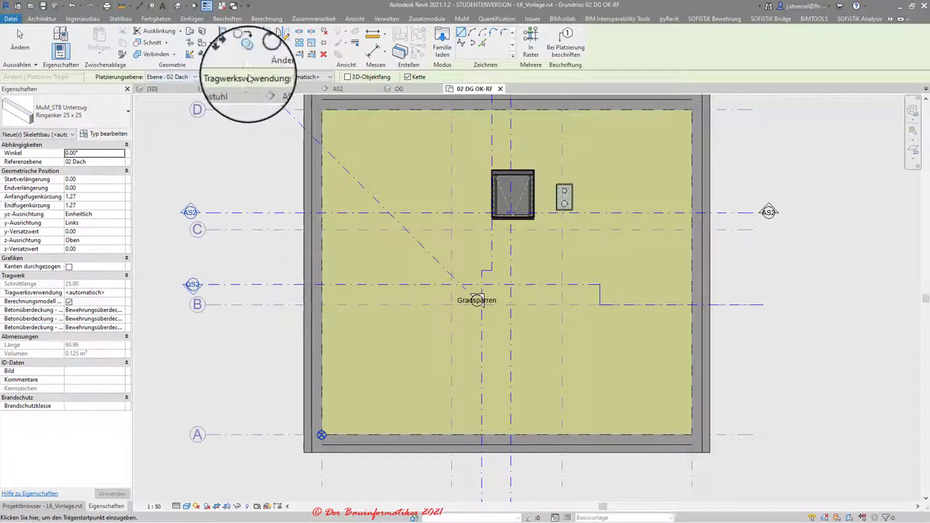
pyautogui.click(305, 77)
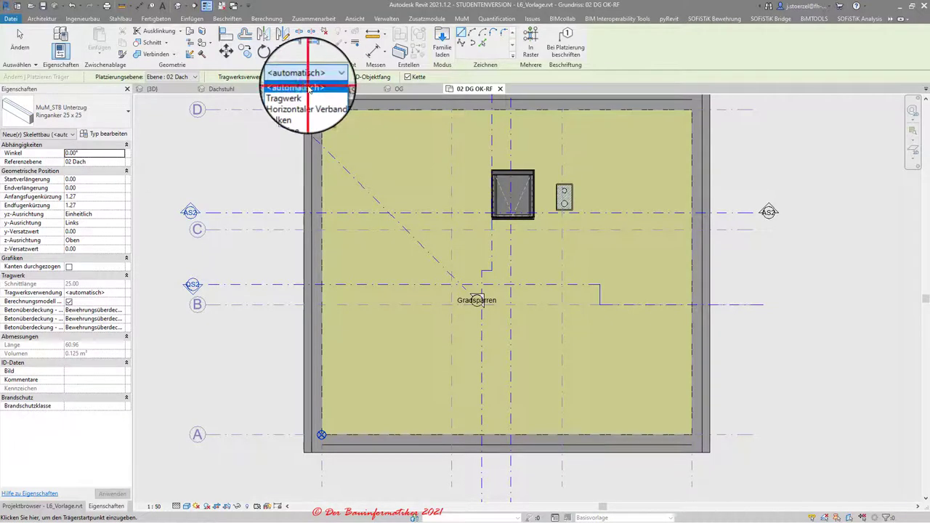
pyautogui.click(309, 87)
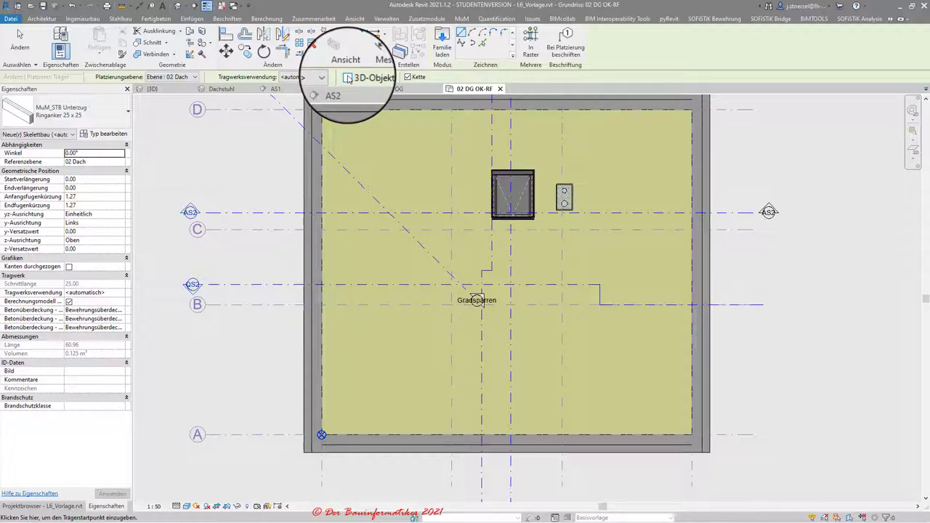
pyautogui.click(407, 77)
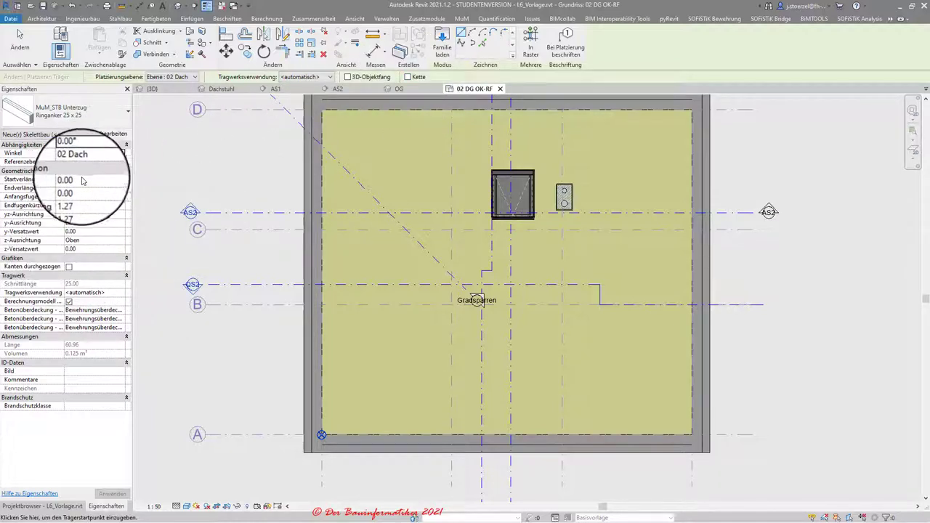
# Set the beam's z-Ausrichtung to Unten in Properties.
pyautogui.click(85, 241)
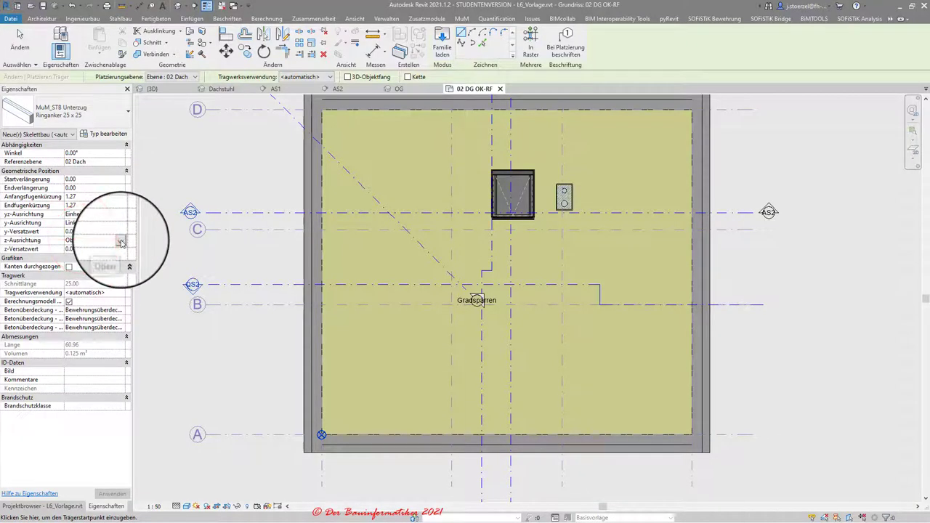
pyautogui.click(120, 242)
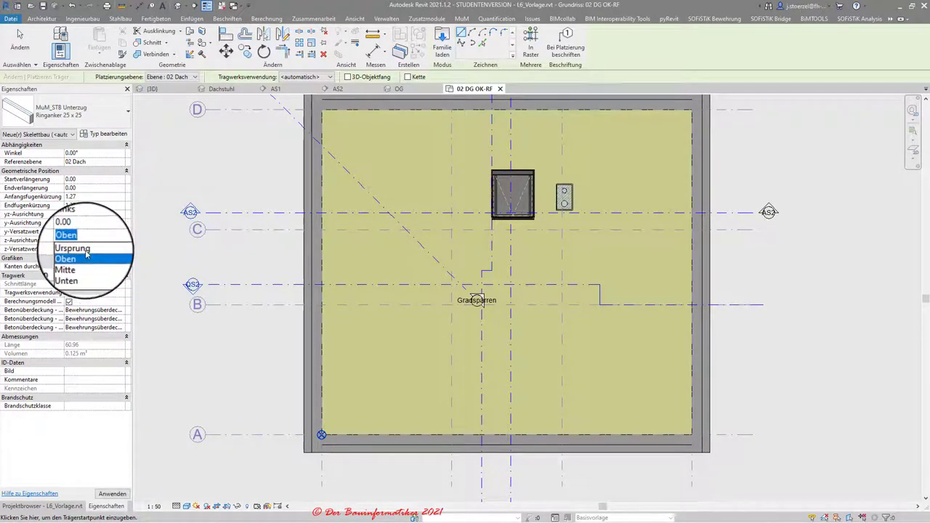
pyautogui.click(86, 256)
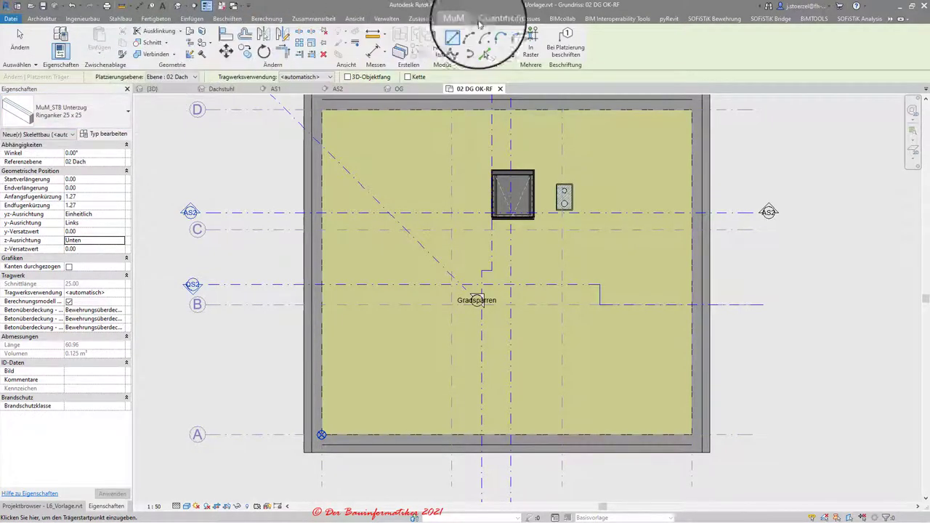
# Draw the first ring beam from the slab's top-left corner to its bottom-left corner.
pyautogui.click(323, 110)
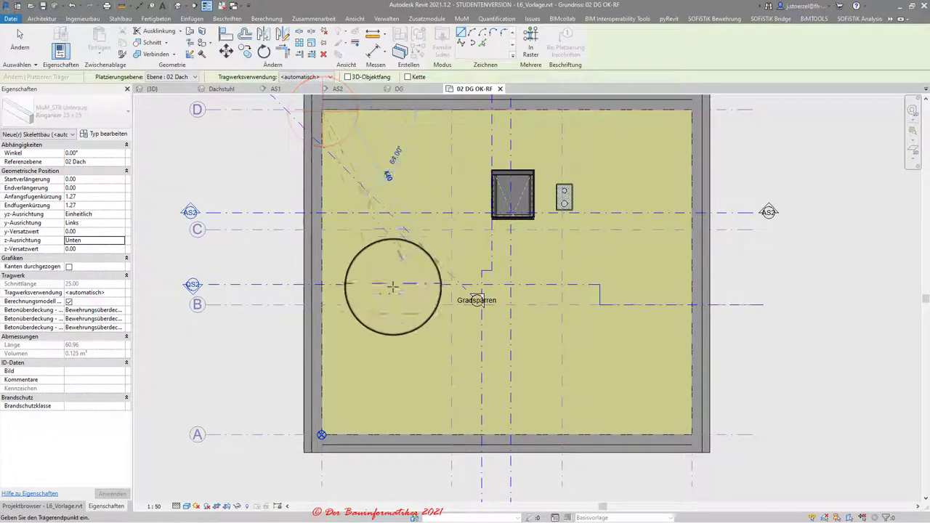
pyautogui.scroll(2, 312, 443)
pyautogui.scroll(2, 308, 432)
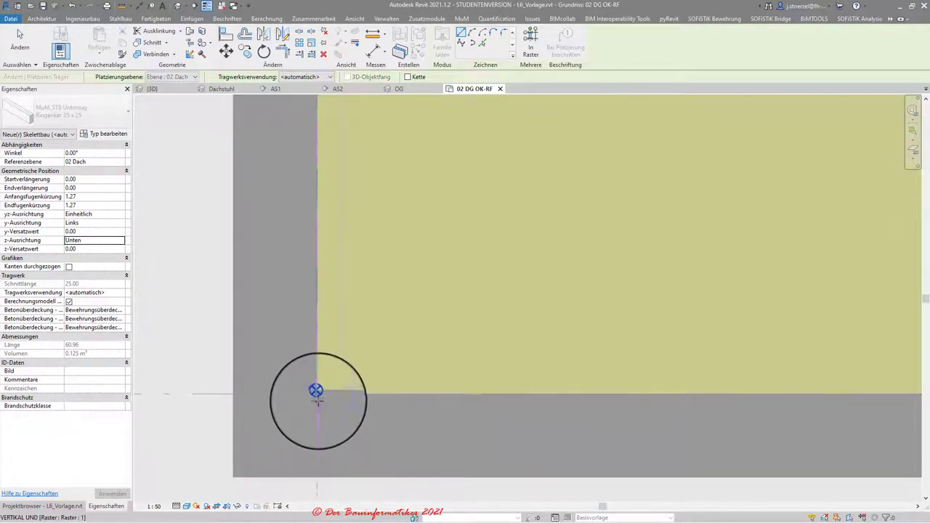
pyautogui.click(316, 393)
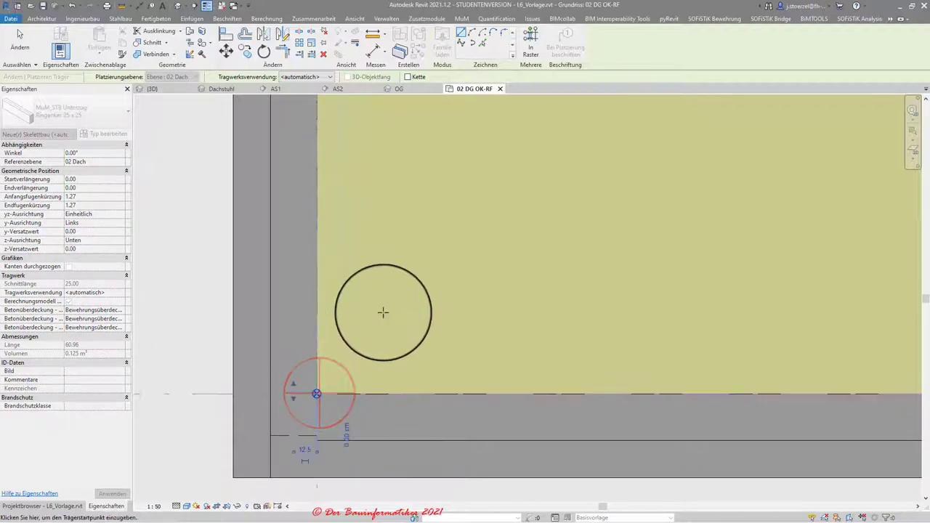
# Draw the second ring beam along the bottom edge to the bottom-right corner and finish.
pyautogui.scroll(-2, 355, 287)
pyautogui.scroll(-2, 349, 284)
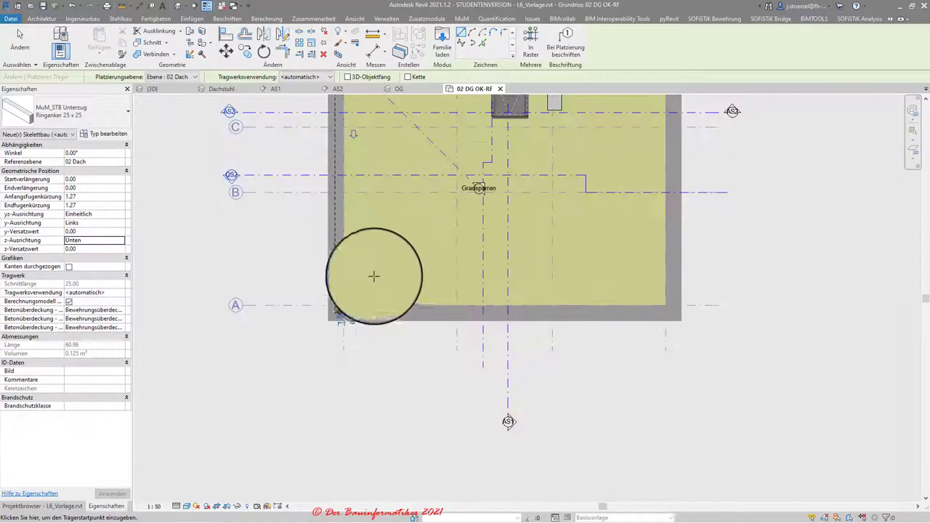
pyautogui.scroll(-1, 332, 135)
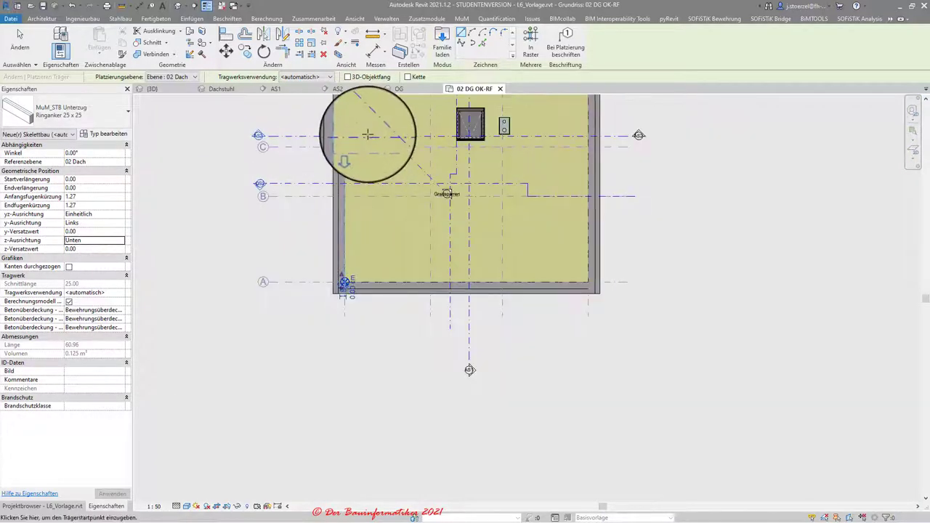
pyautogui.scroll(-1, 343, 207)
pyautogui.scroll(-1, 321, 151)
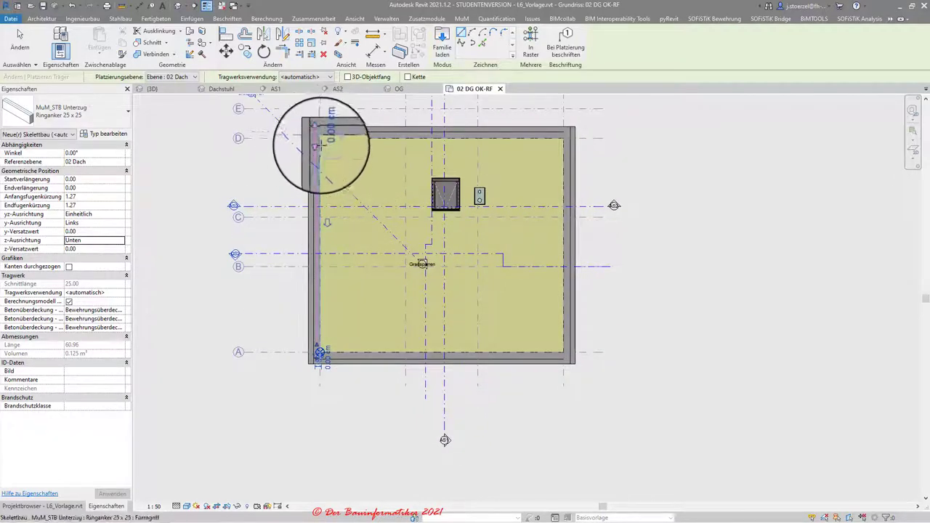
pyautogui.scroll(1, 346, 356)
pyautogui.scroll(2, 342, 341)
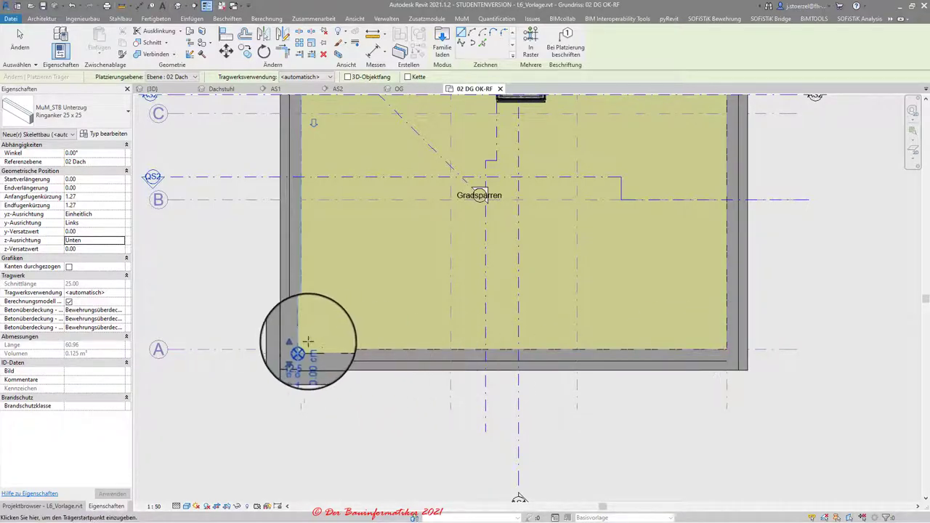
pyautogui.scroll(2, 305, 352)
pyautogui.scroll(1, 307, 356)
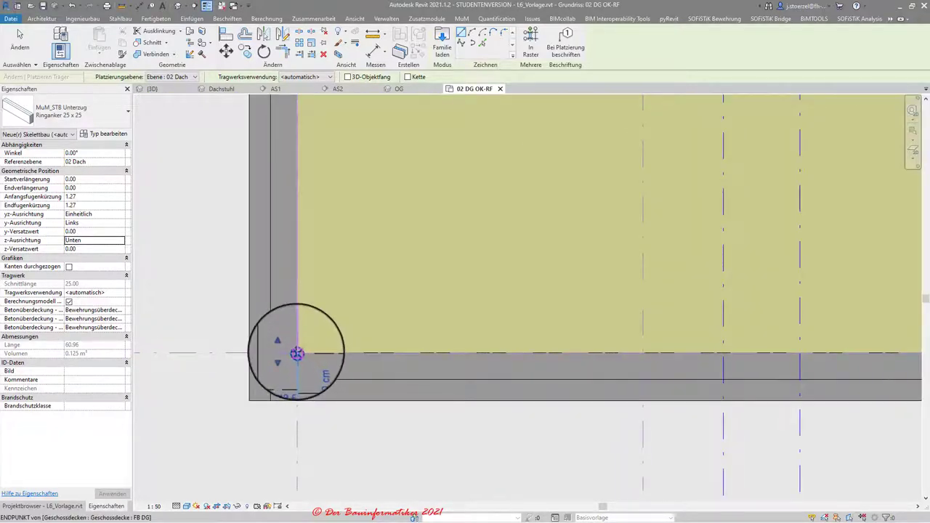
pyautogui.scroll(-1, 409, 268)
pyautogui.scroll(-2, 424, 279)
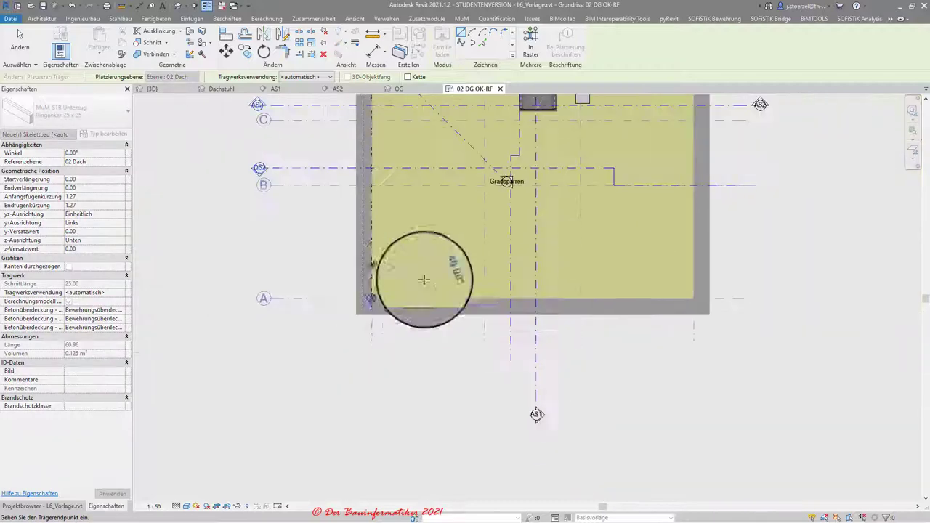
pyautogui.scroll(-1, 440, 280)
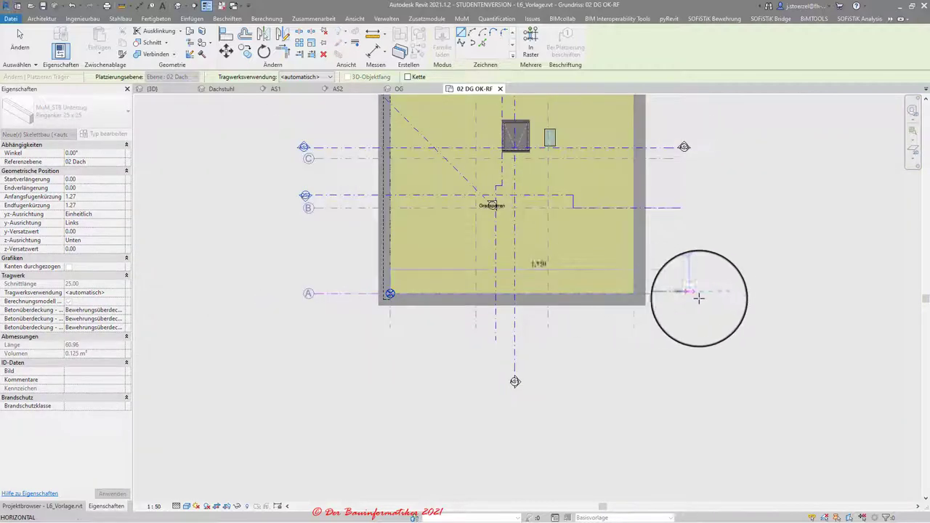
pyautogui.click(631, 294)
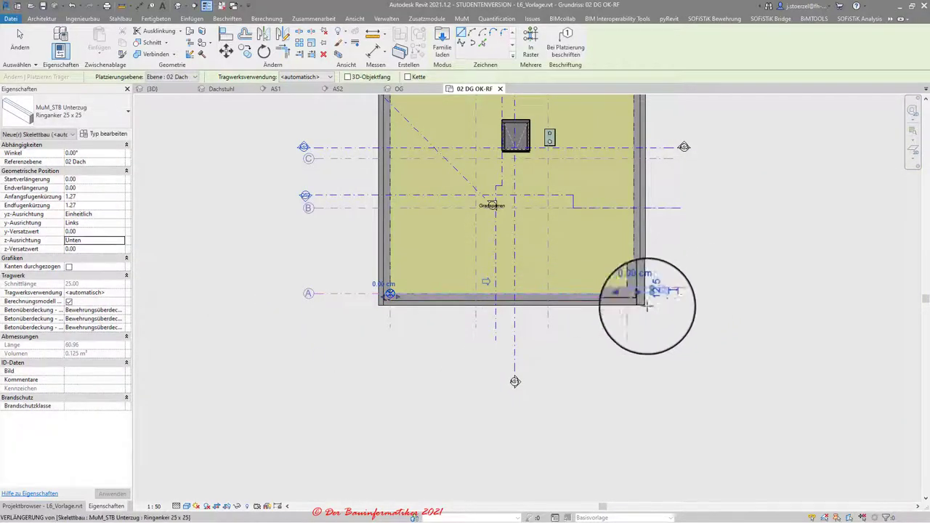
pyautogui.press('Escape')
pyautogui.press('Escape')
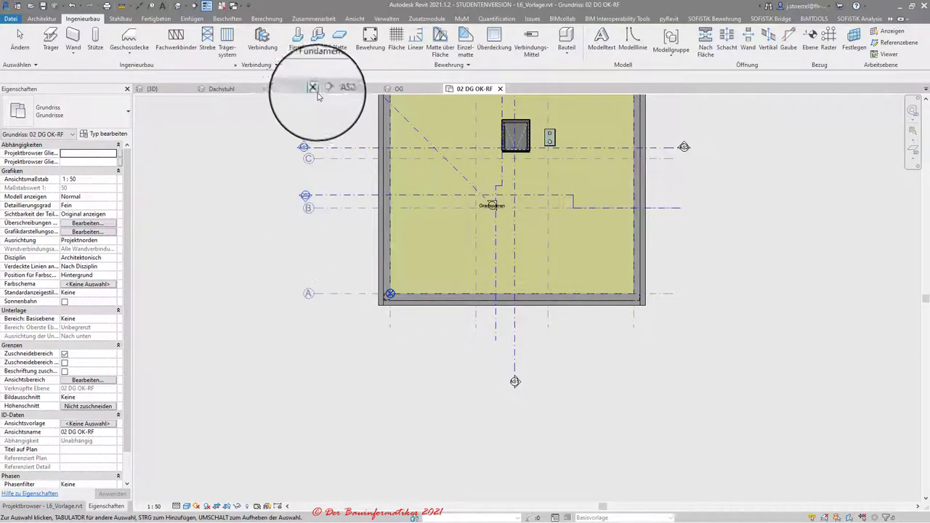
# Switch to the Dachstuhl 3D view and orbit around the two ring beams under the roof.
pyautogui.click(212, 91)
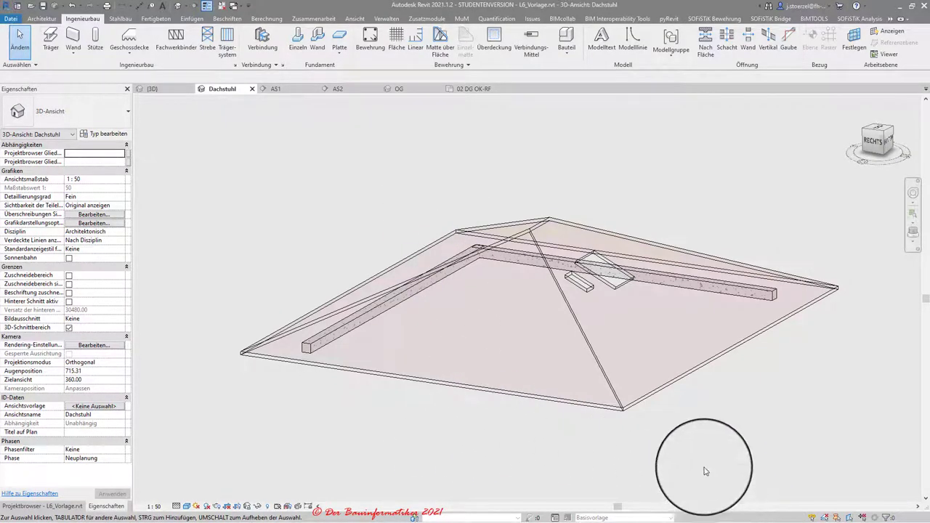
pyautogui.keyDown('shift'); pyautogui.moveTo(571, 269); pyautogui.dragTo(416, 417, button='middle'); pyautogui.keyUp('shift')
pyautogui.keyDown('shift'); pyautogui.moveTo(409, 452); pyautogui.dragTo(480, 461, button='middle'); pyautogui.keyUp('shift')
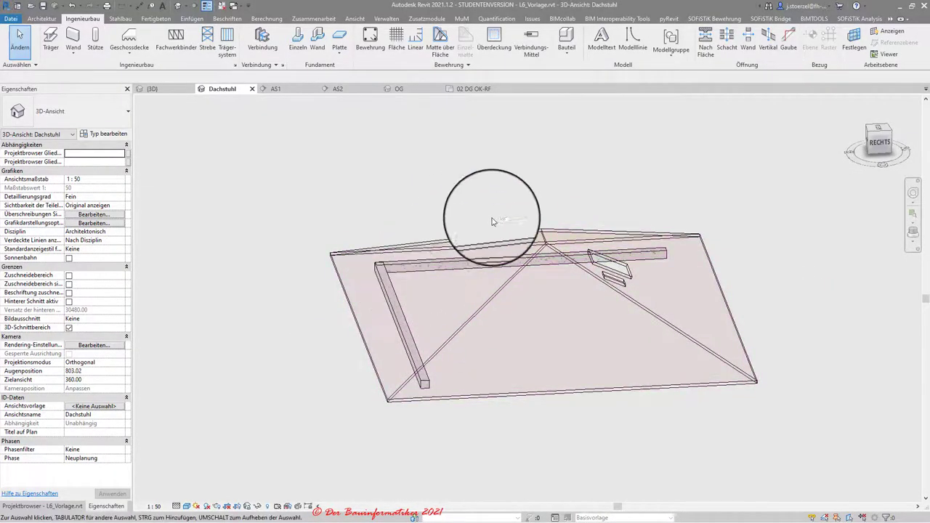
pyautogui.moveTo(428, 348)
pyautogui.keyDown('shift'); pyautogui.mouseDown(button='middle')
pyautogui.moveTo(473, 342)
pyautogui.moveTo(479, 492)
pyautogui.moveTo(448, 515)
pyautogui.moveTo(541, 481)
pyautogui.moveTo(564, 504)
pyautogui.moveTo(613, 509)
pyautogui.moveTo(635, 469)
pyautogui.mouseUp(button='middle'); pyautogui.keyUp('shift')
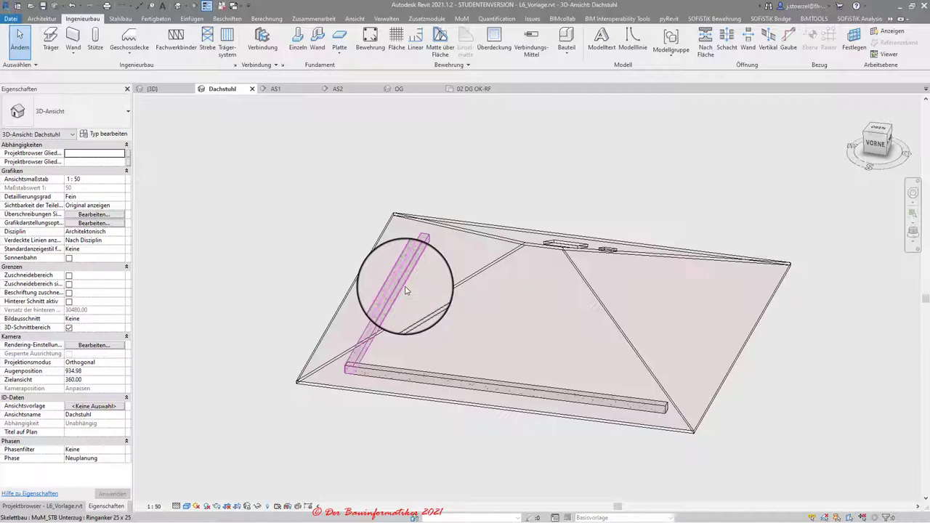
pyautogui.scroll(3, 450, 286)
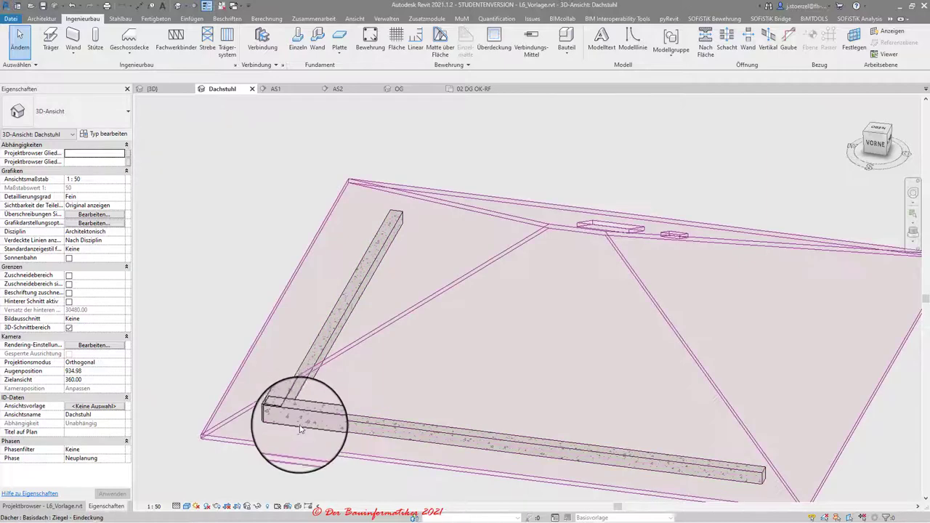
pyautogui.scroll(-1, 298, 425)
pyautogui.scroll(-1, 284, 436)
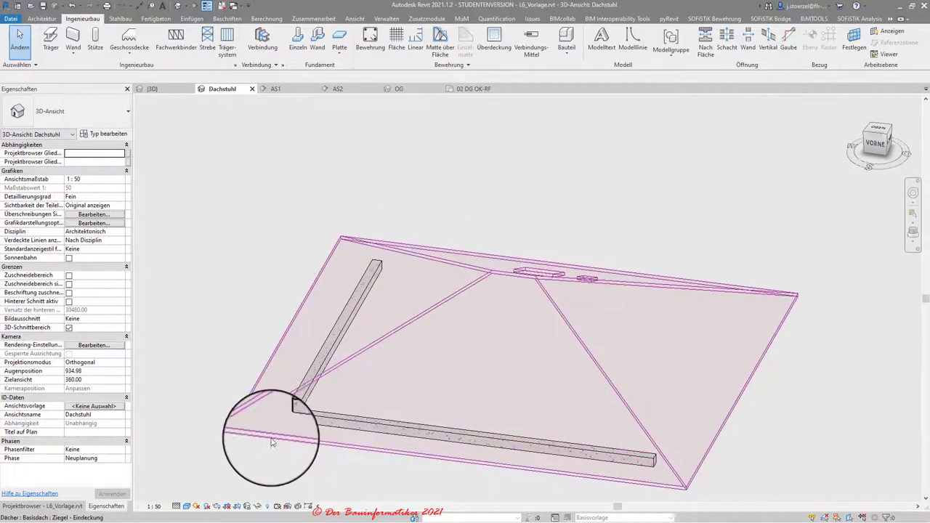
pyautogui.scroll(-1, 370, 377)
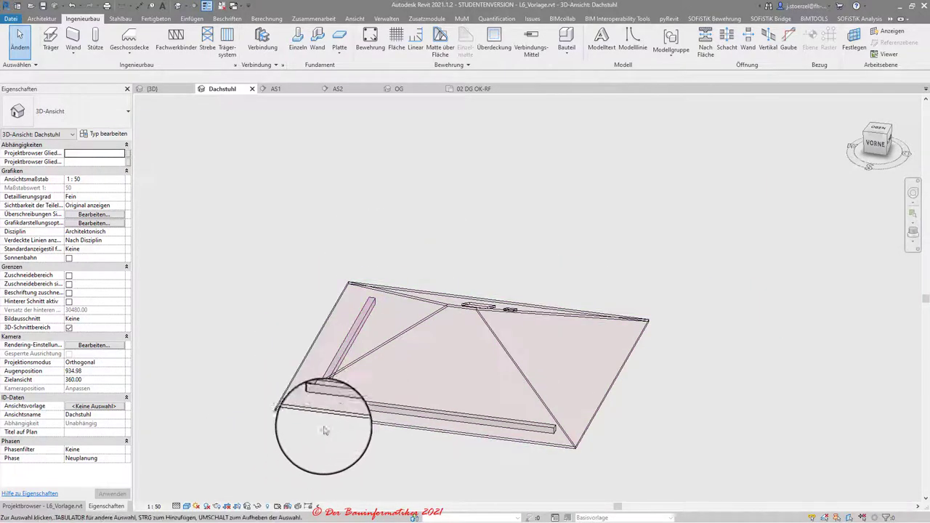
pyautogui.scroll(2, 325, 431)
pyautogui.moveTo(365, 487)
pyautogui.keyDown('shift'); pyautogui.mouseDown(button='middle')
pyautogui.moveTo(432, 341)
pyautogui.moveTo(415, 305)
pyautogui.mouseUp(button='middle'); pyautogui.keyUp('shift')
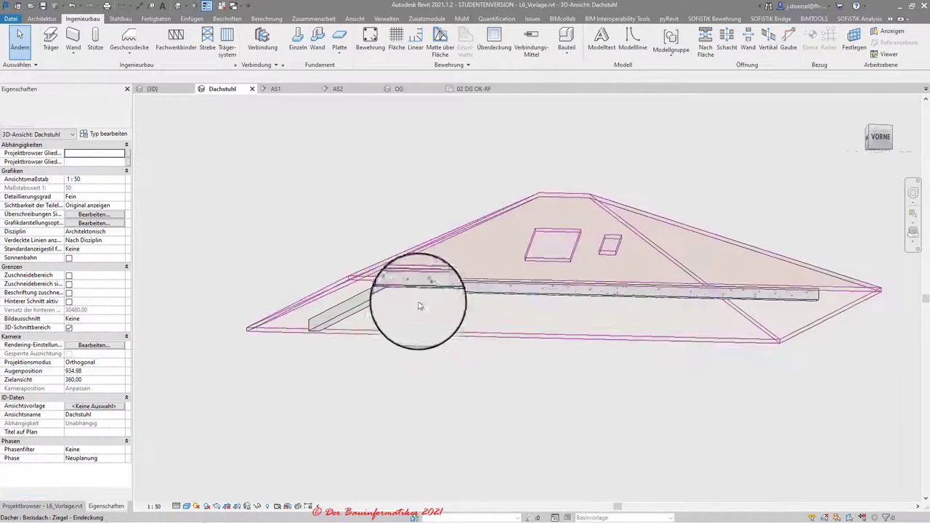
# Select all Ringanker 25 x 25 beams in this view and temporarily isolate them.
pyautogui.rightClick(405, 292)
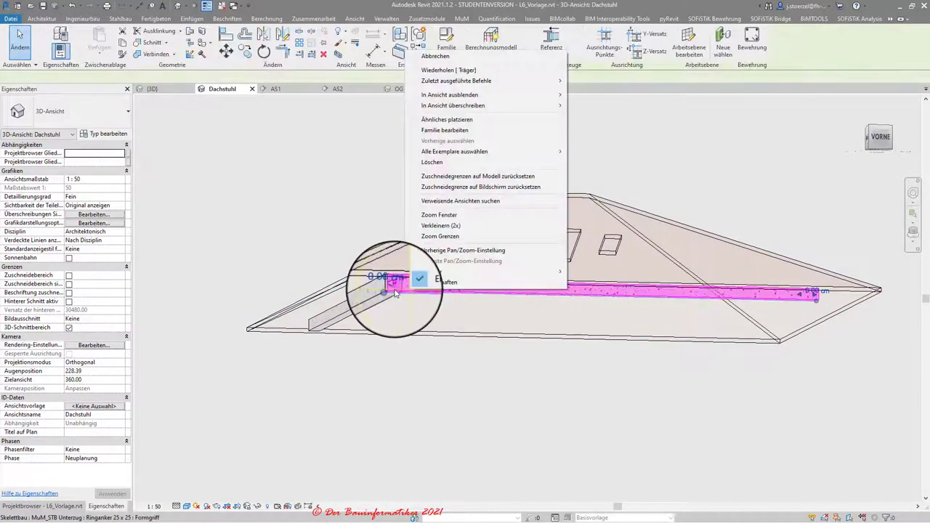
pyautogui.click(394, 291)
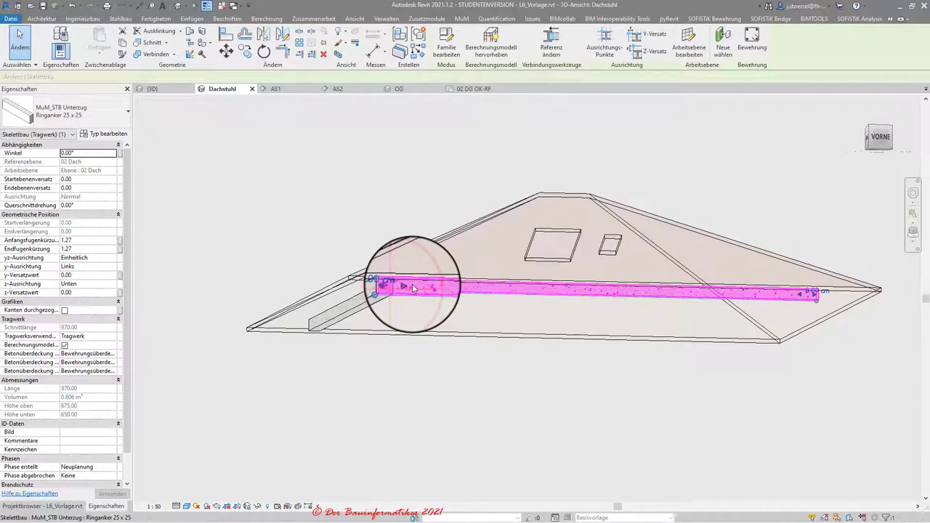
pyautogui.rightClick(409, 285)
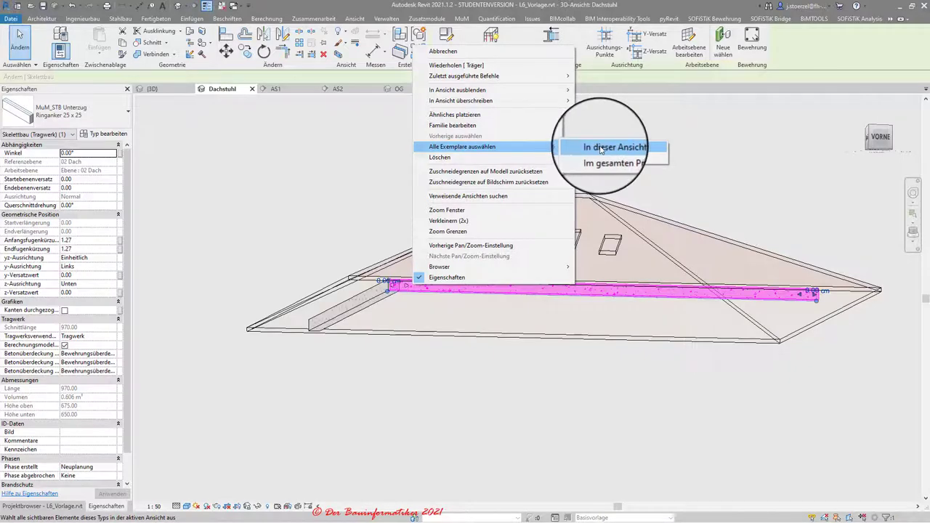
pyautogui.click(600, 149)
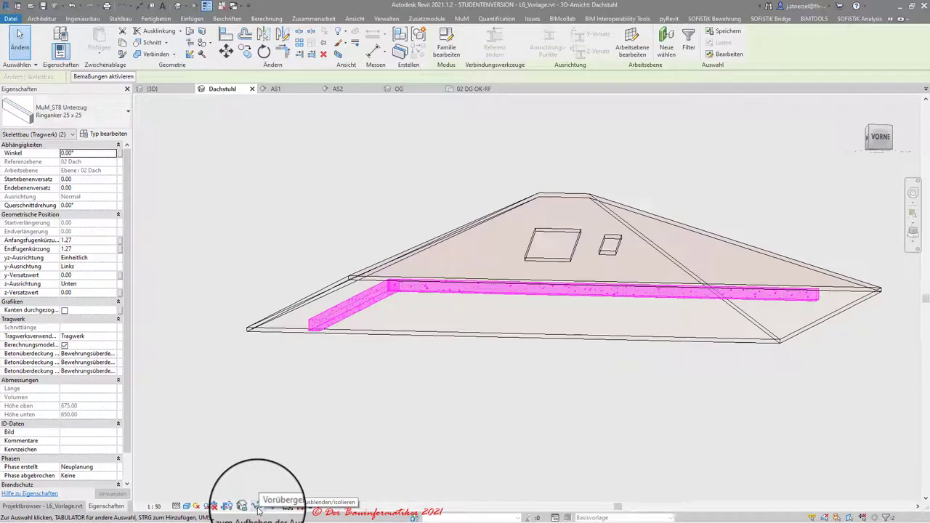
pyautogui.click(258, 508)
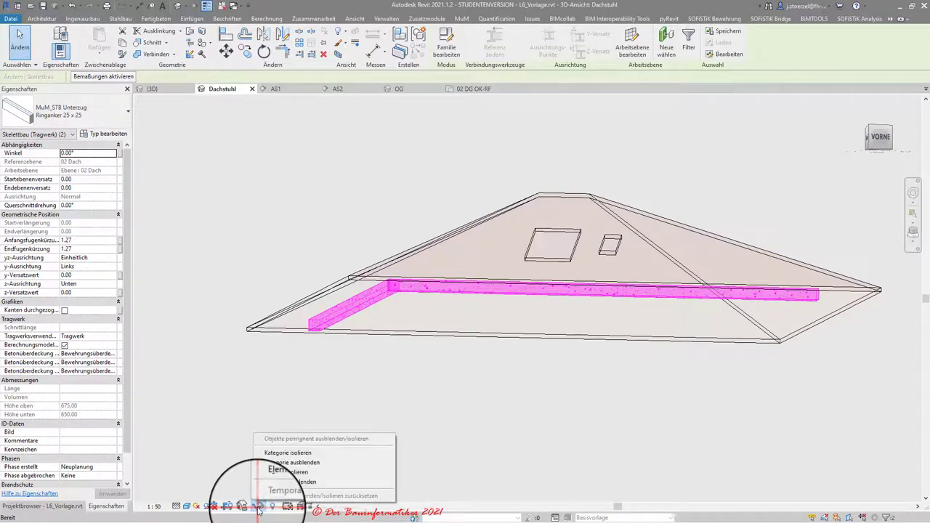
pyautogui.click(283, 472)
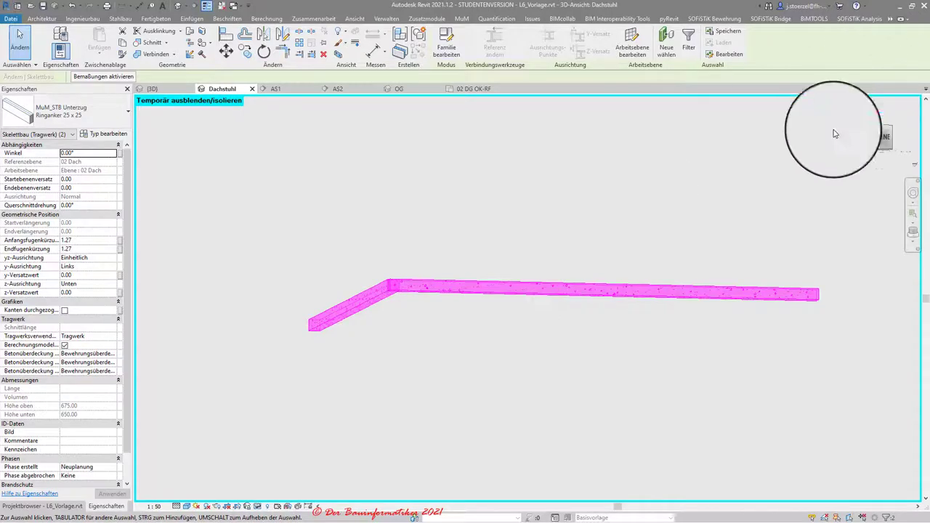
# View the isolated beams from the top and flip the corner join so the horizontal beam runs through.
pyautogui.moveTo(488, 337)
pyautogui.keyDown('shift'); pyautogui.mouseDown(button='middle')
pyautogui.moveTo(445, 428)
pyautogui.moveTo(440, 478)
pyautogui.mouseUp(button='middle'); pyautogui.keyUp('shift')
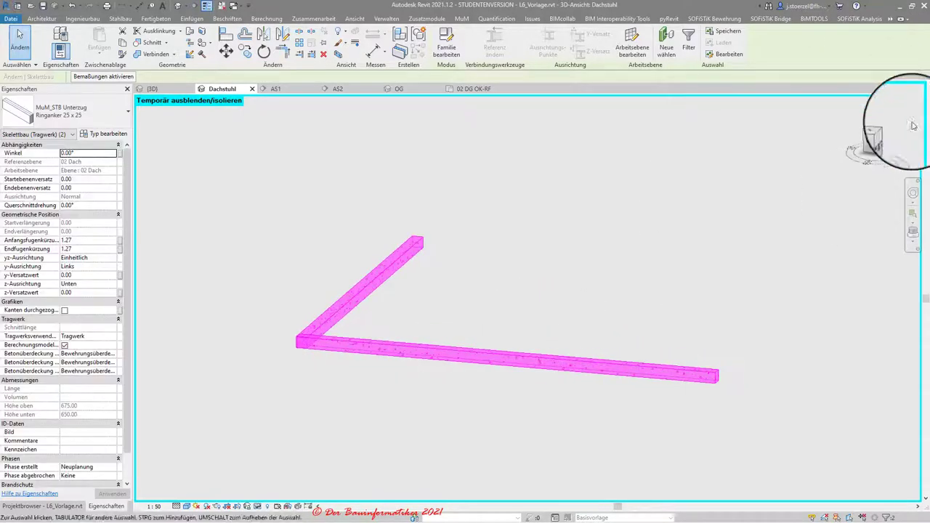
pyautogui.click(881, 132)
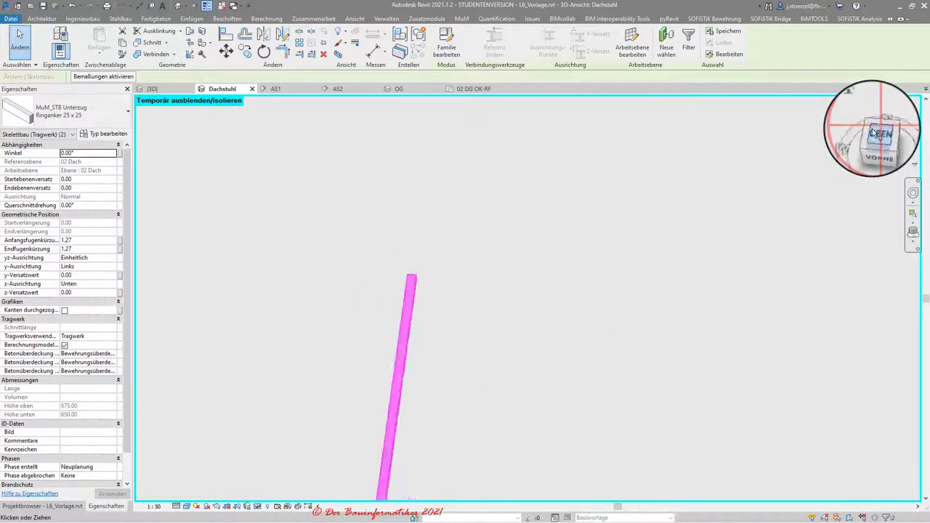
pyautogui.scroll(2, 368, 427)
pyautogui.scroll(3, 368, 427)
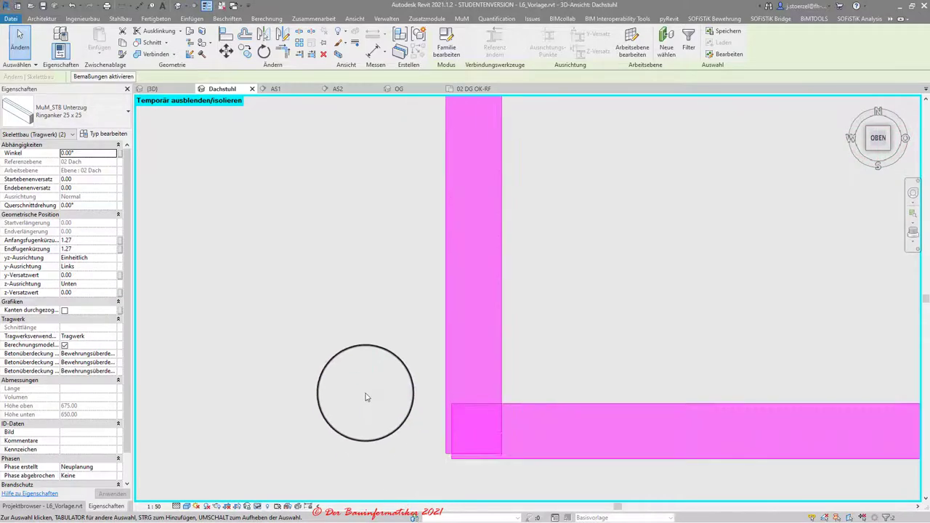
pyautogui.click(356, 388)
pyautogui.click(483, 416)
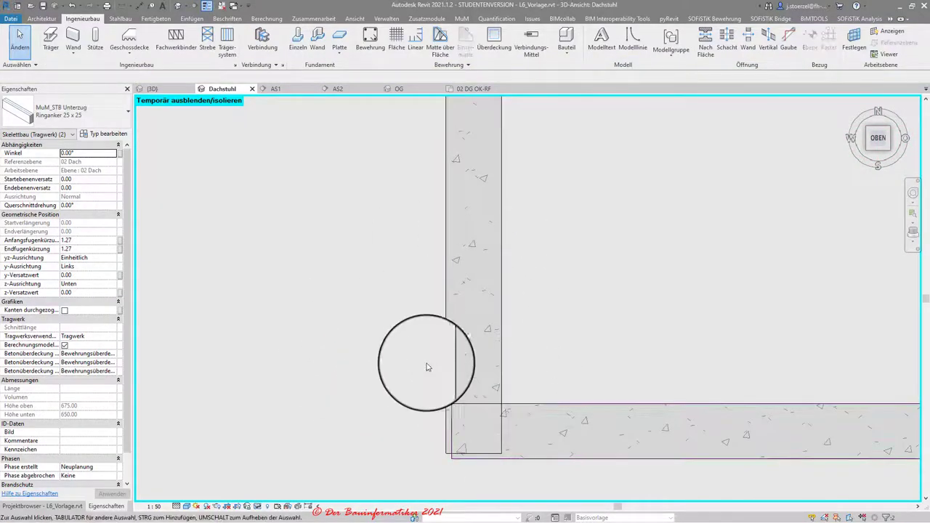
pyautogui.click(399, 317)
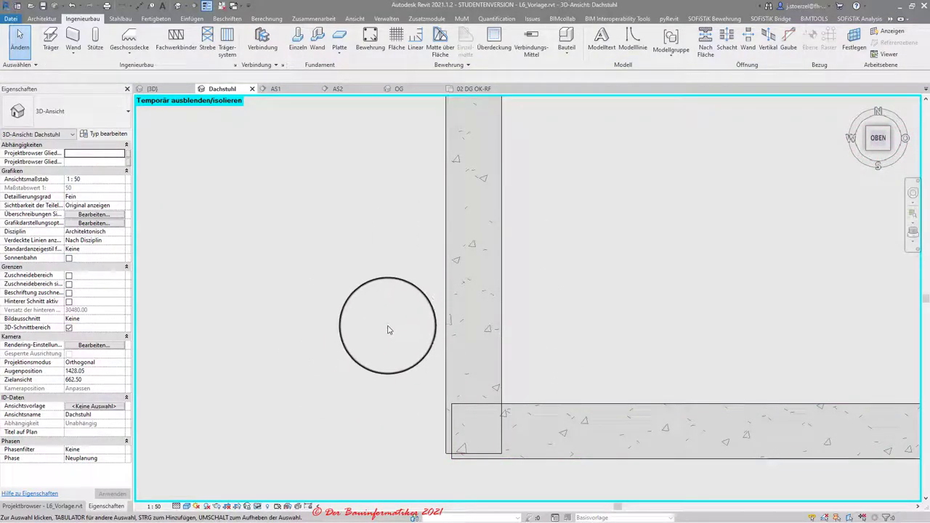
pyautogui.scroll(-2, 387, 330)
pyautogui.scroll(-1, 389, 341)
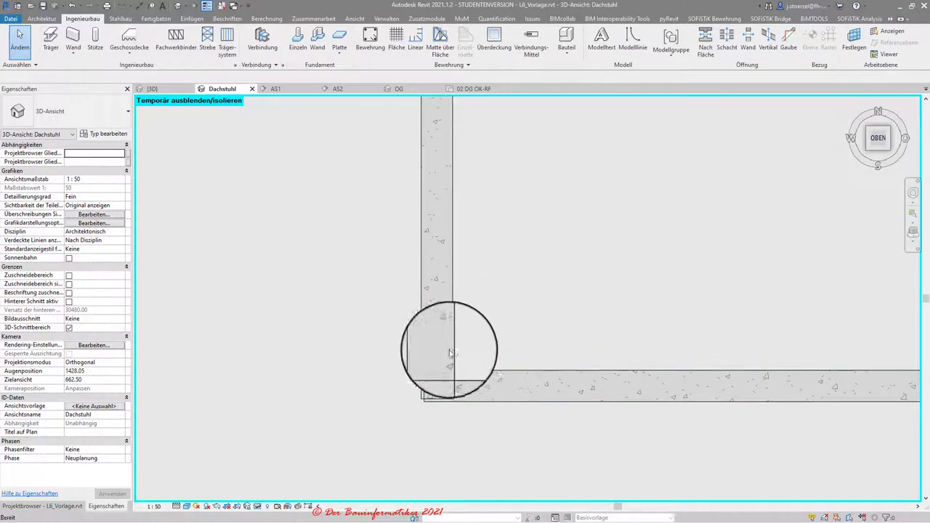
pyautogui.click(437, 389)
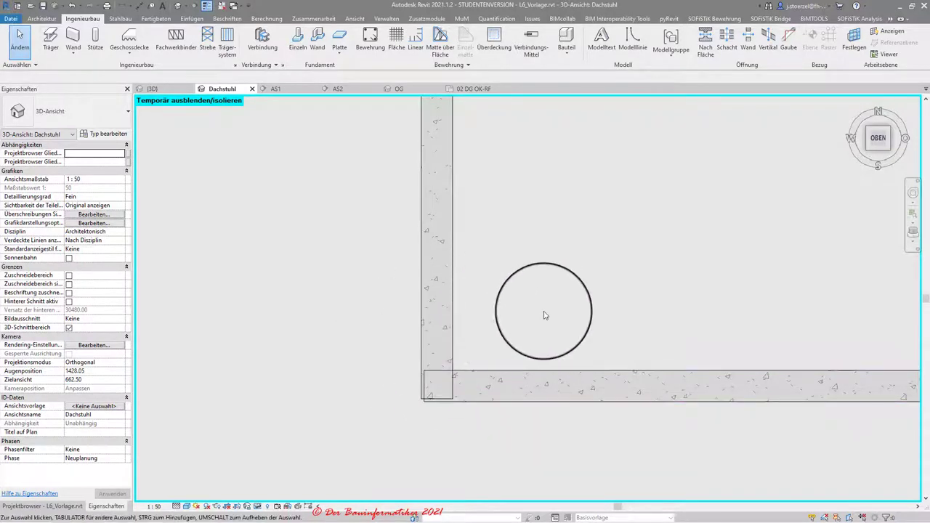
# Extend the horizontal ring beam's end to the corner and disallow its join there.
pyautogui.click(484, 404)
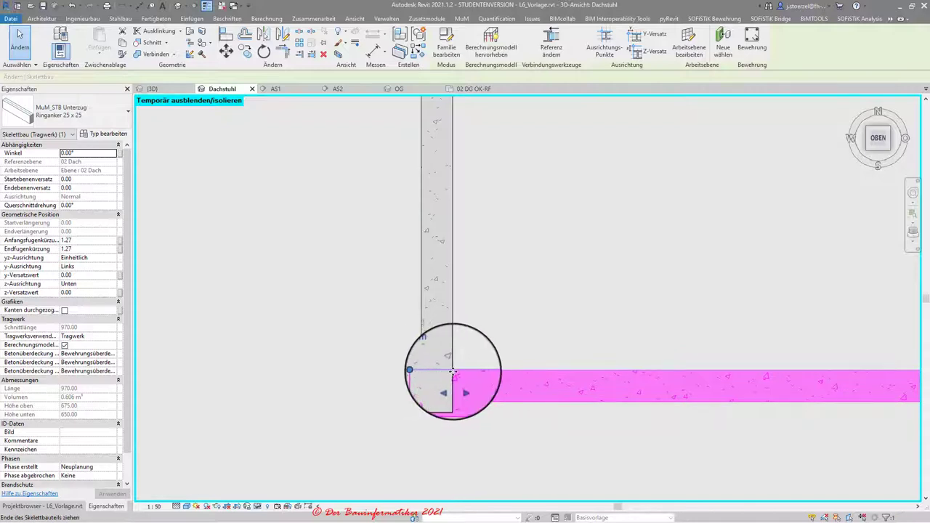
pyautogui.moveTo(453, 373); pyautogui.dragTo(424, 373)
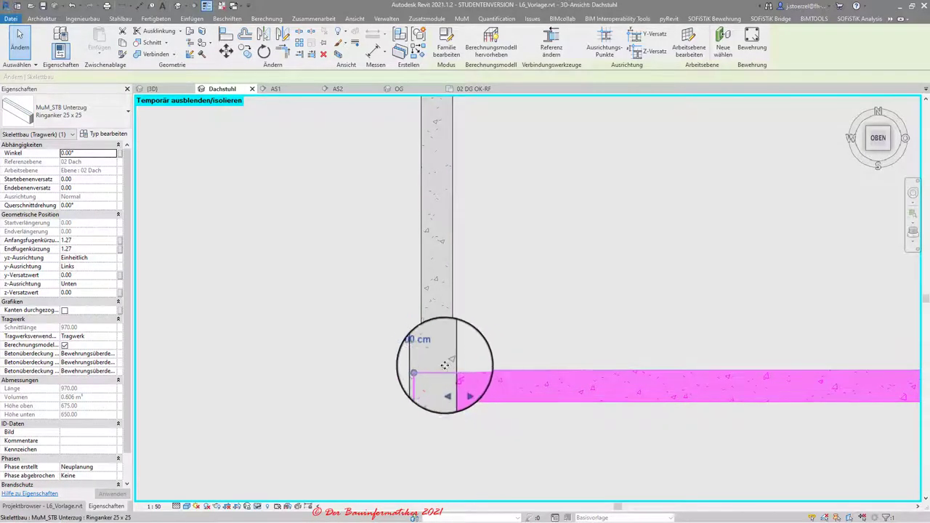
pyautogui.moveTo(424, 373); pyautogui.dragTo(459, 386)
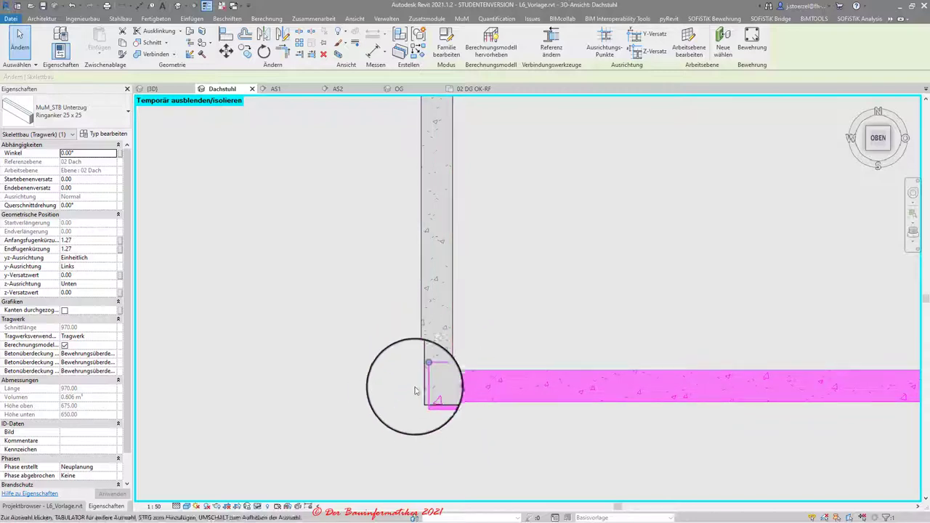
pyautogui.scroll(2, 425, 383)
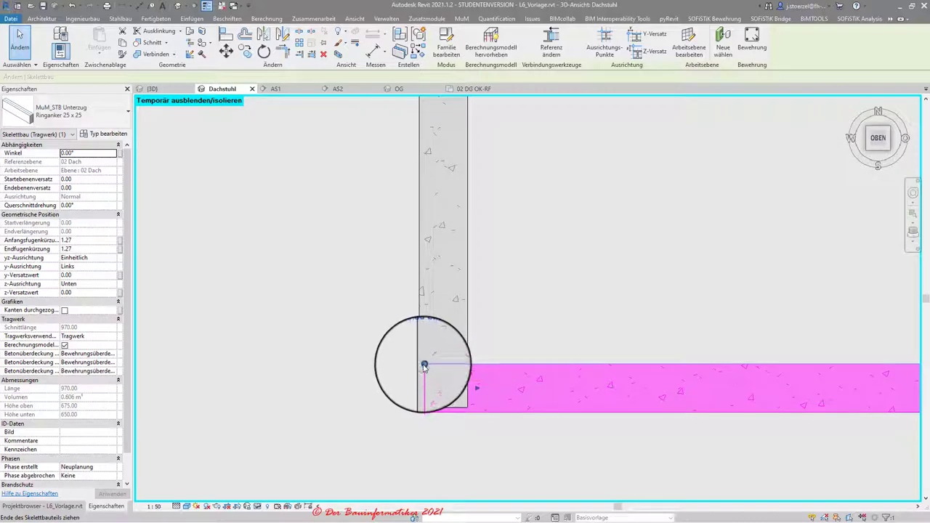
pyautogui.rightClick(425, 368)
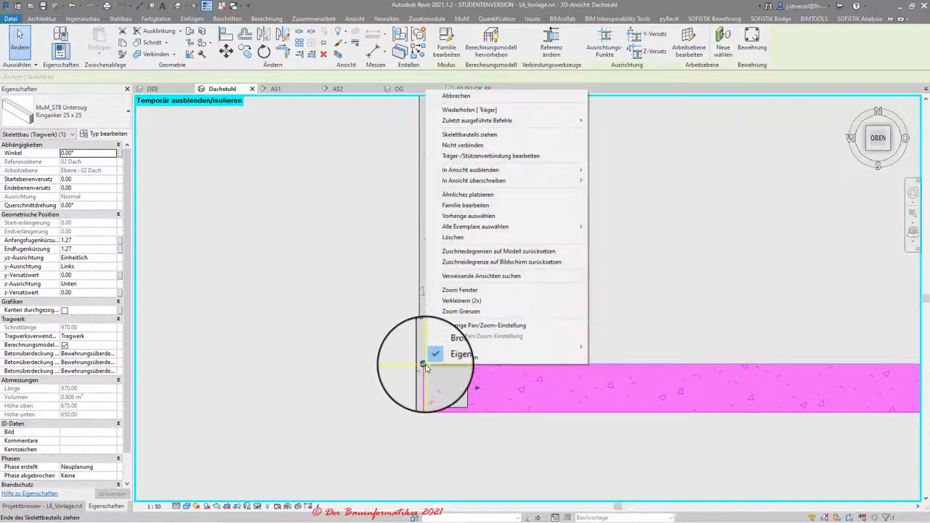
pyautogui.click(468, 147)
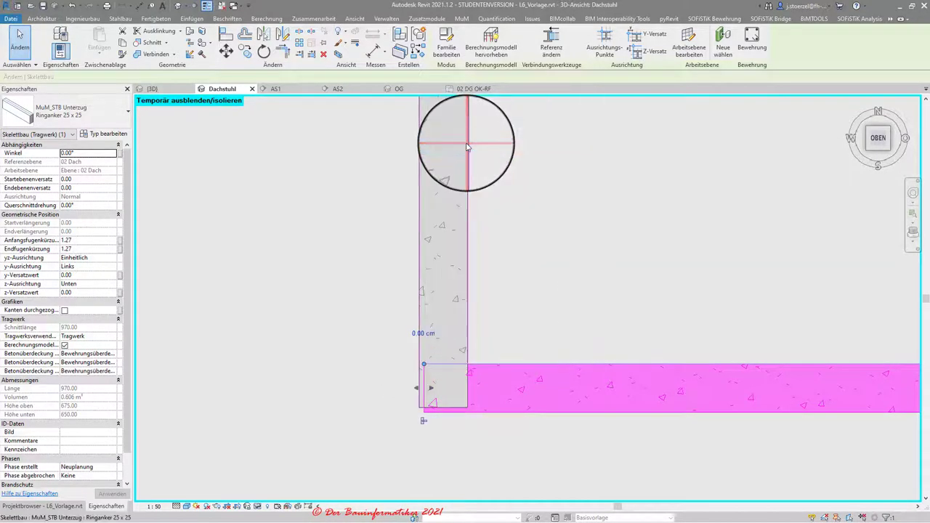
pyautogui.click(424, 422)
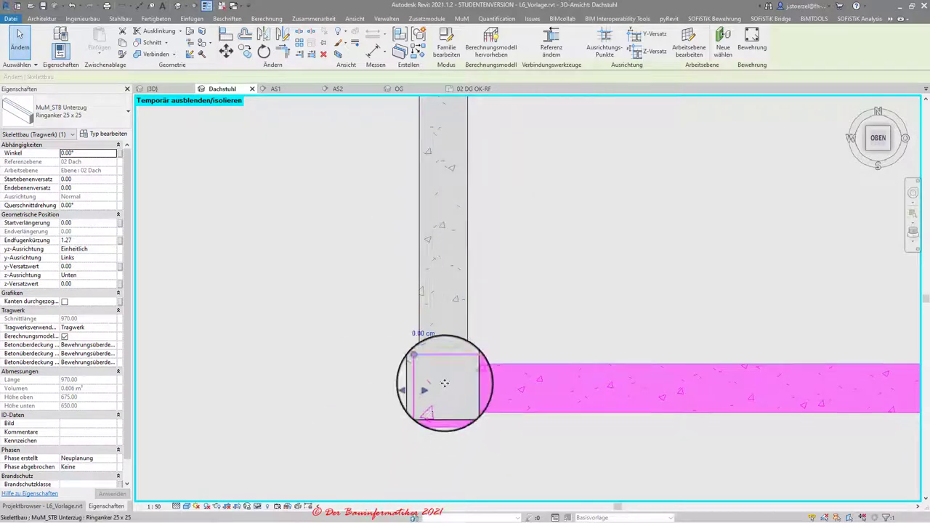
pyautogui.press('Escape')
# Disallow the join at the vertical ring beam's corner end.
pyautogui.click(465, 326)
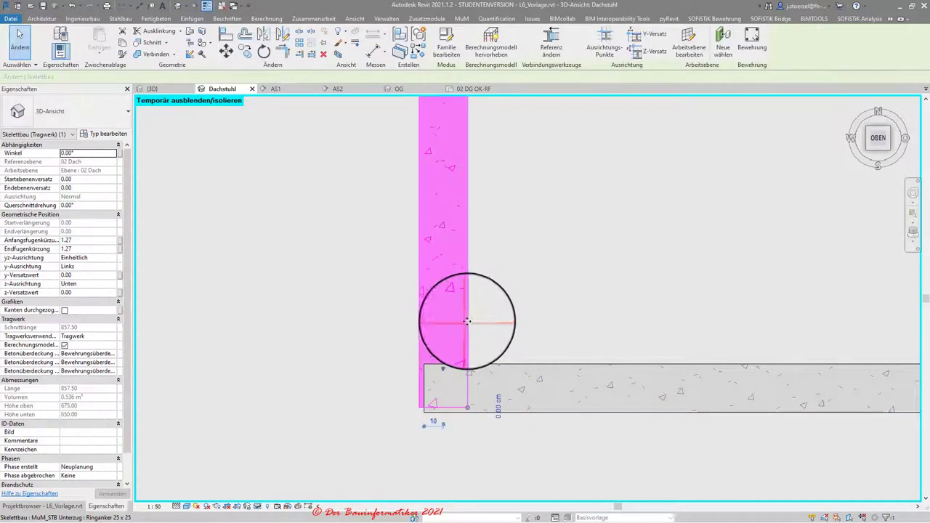
pyautogui.rightClick(467, 409)
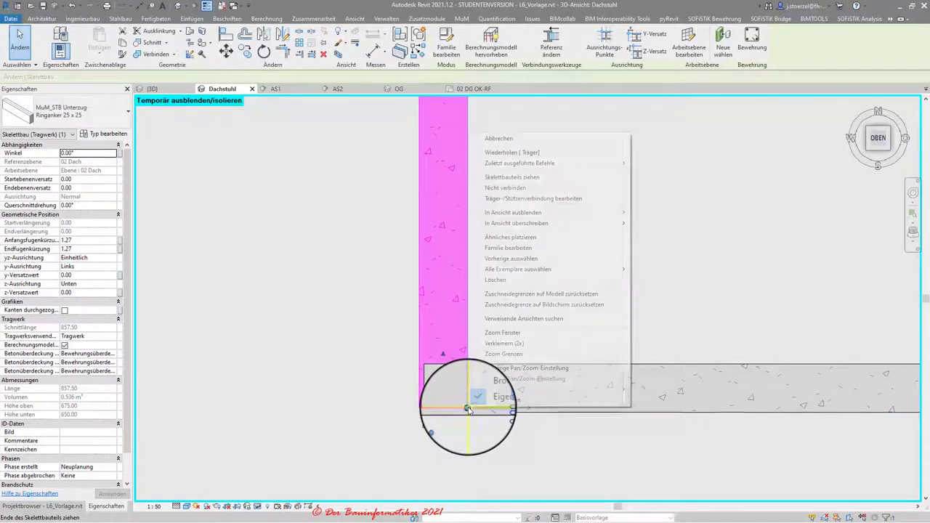
pyautogui.click(521, 192)
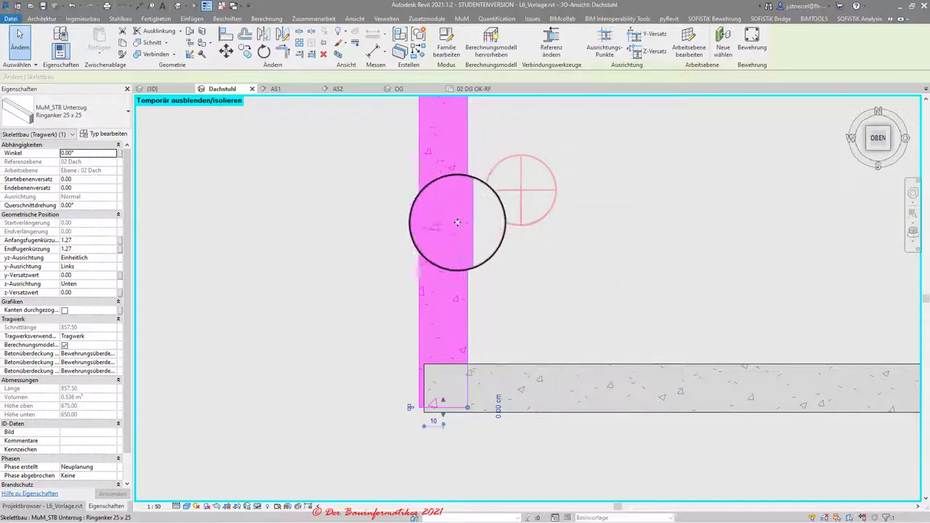
pyautogui.press('Escape')
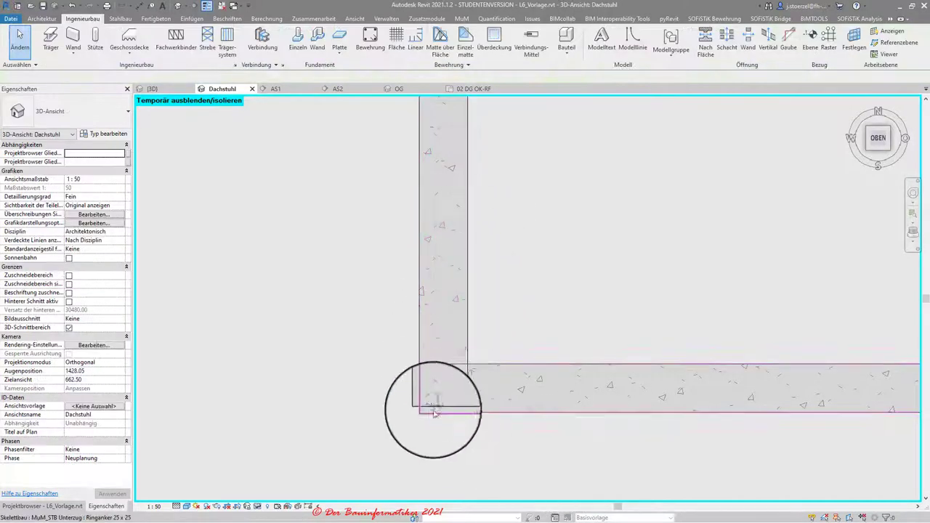
# Check which element the Properties palette filter currently describes, leaving it unchanged.
pyautogui.scroll(3, 445, 413)
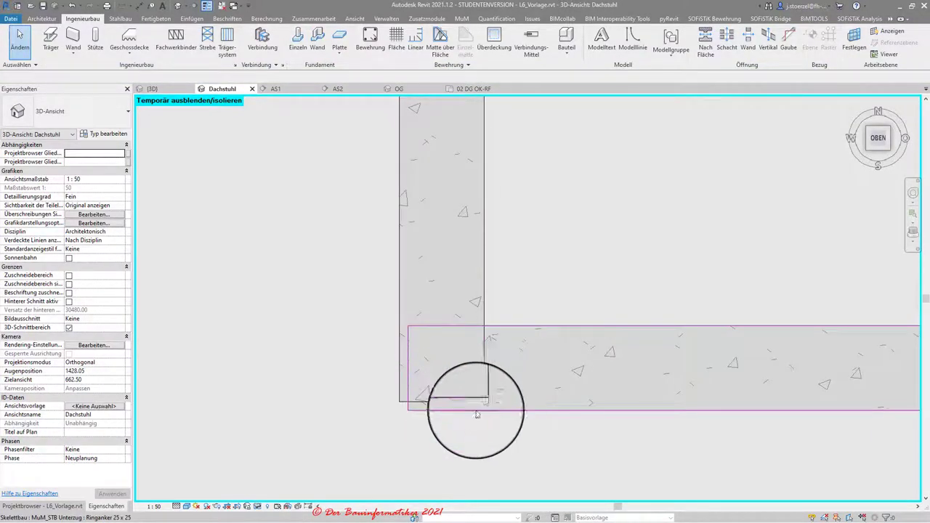
pyautogui.scroll(-1, 471, 379)
pyautogui.scroll(-1, 471, 379)
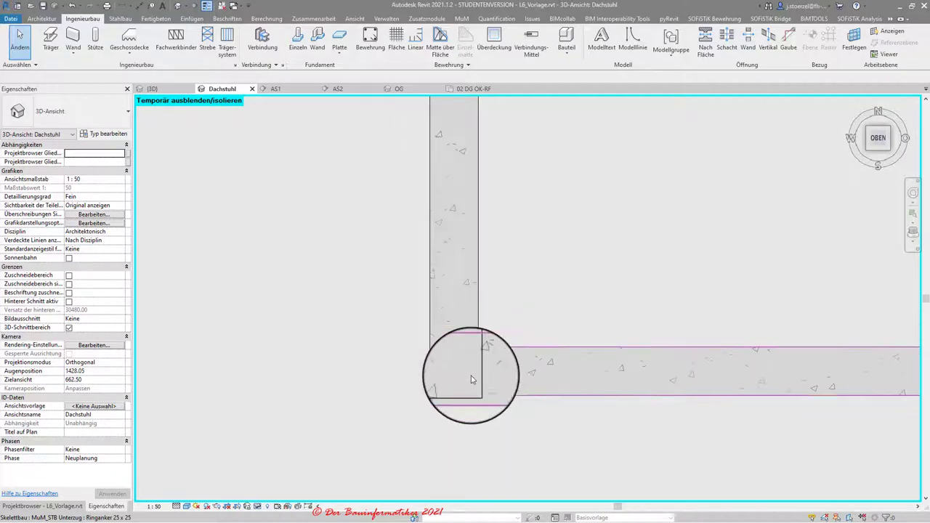
pyautogui.scroll(-1, 476, 378)
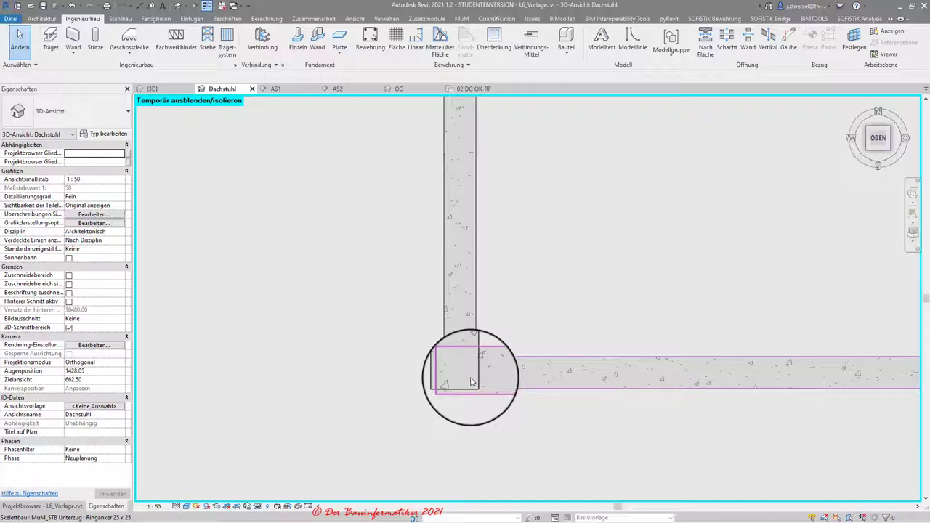
pyautogui.click(51, 134)
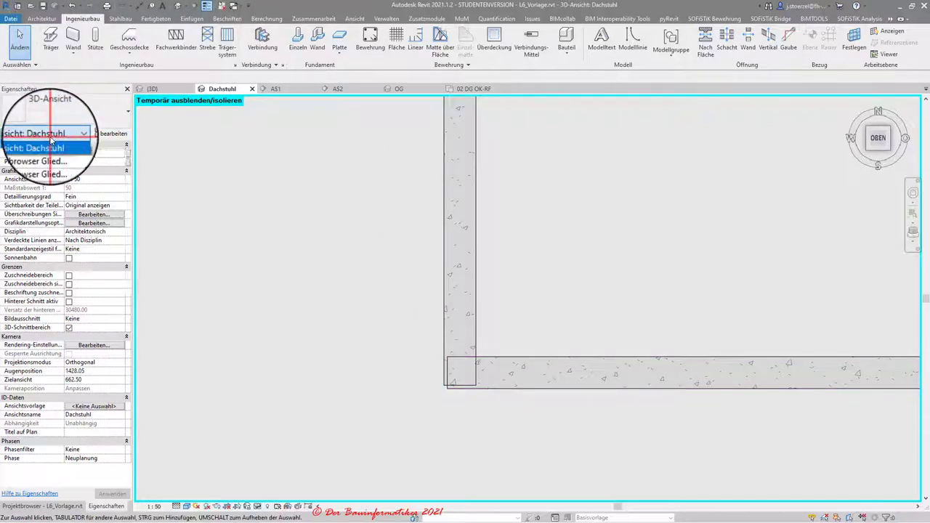
pyautogui.click(51, 144)
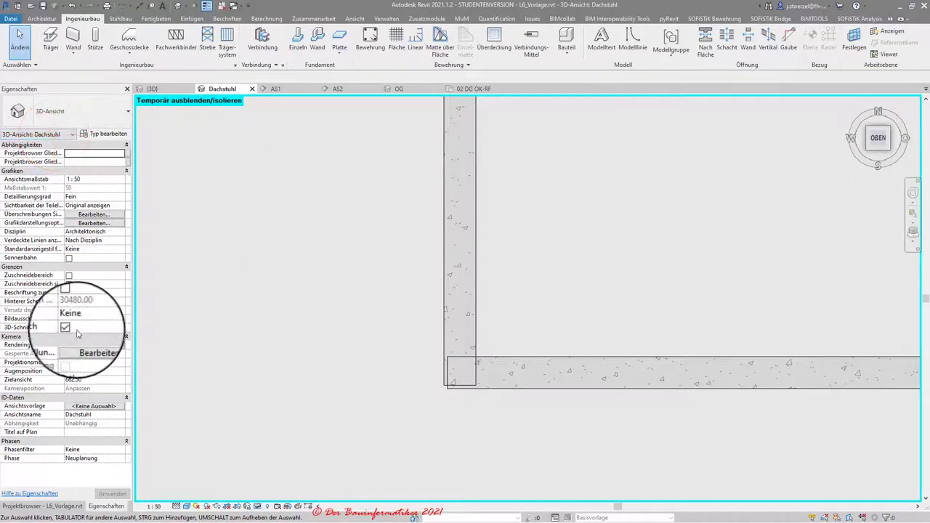
# Select the vertical ring beam and switch the Properties filter to Skelettbau Träger (analytisch).
pyautogui.click(465, 314)
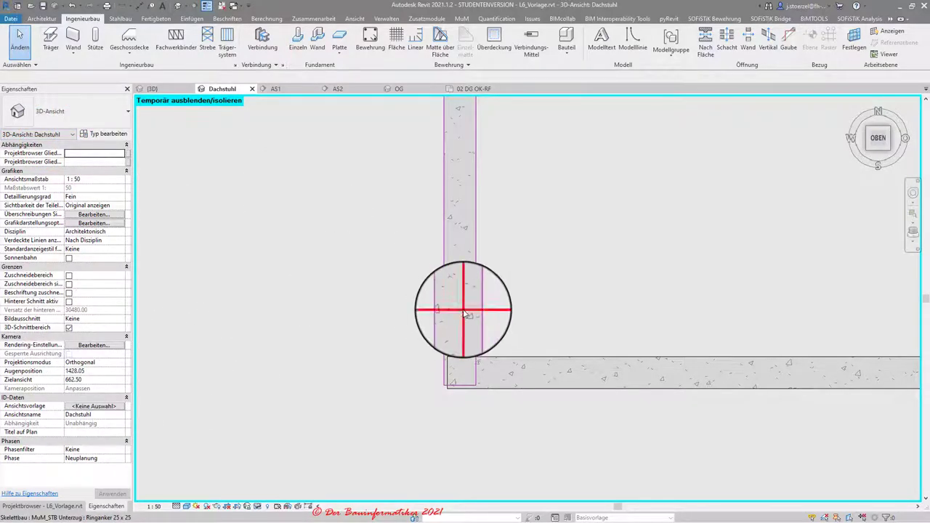
pyautogui.click(464, 314)
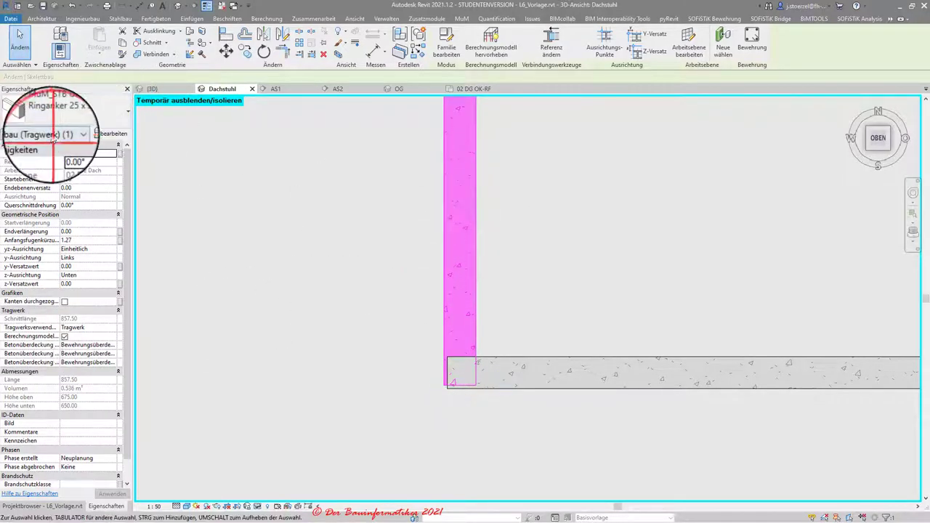
pyautogui.click(53, 135)
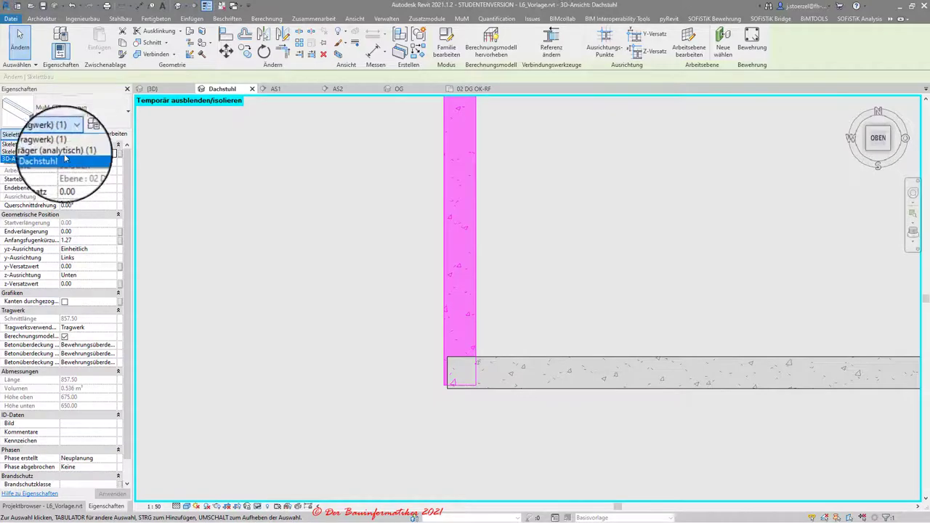
pyautogui.click(62, 150)
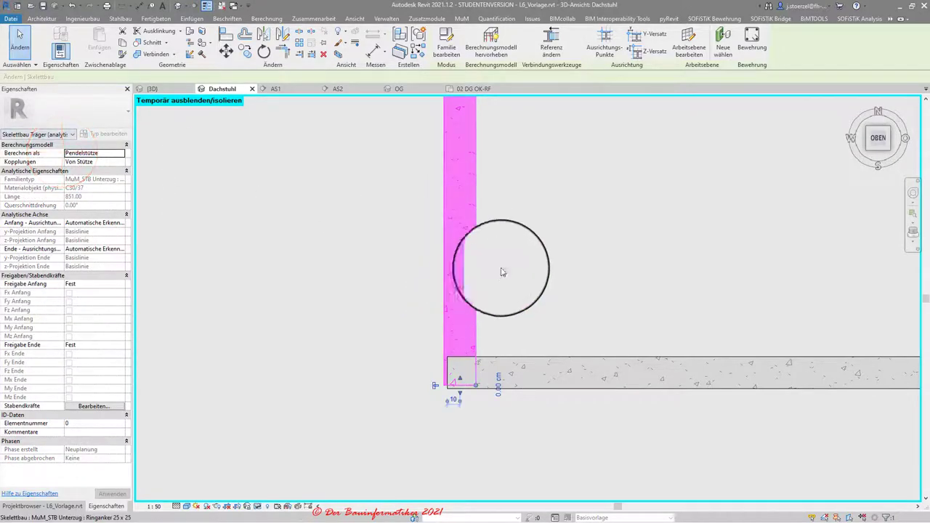
pyautogui.click(511, 312)
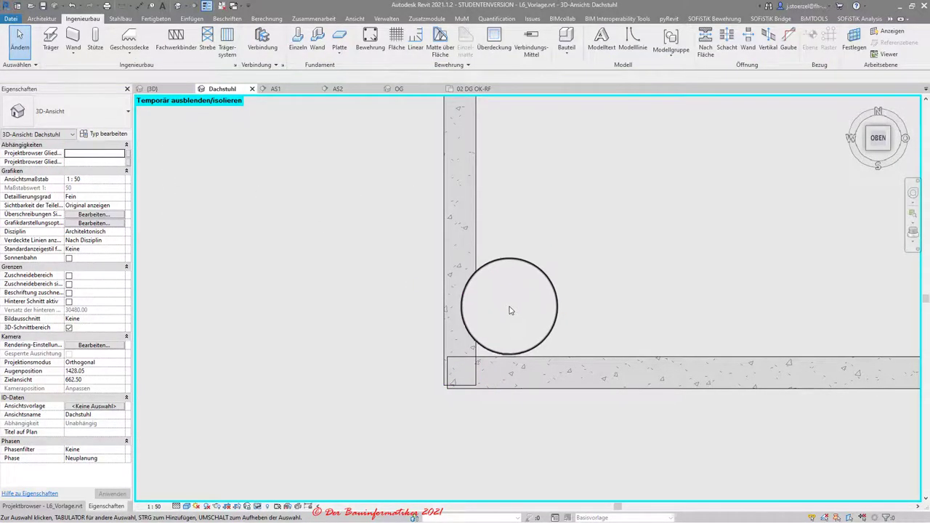
# Using VG, turn on the analytical model categories in the Dachstuhl view.
pyautogui.press('v')
pyautogui.press('g')
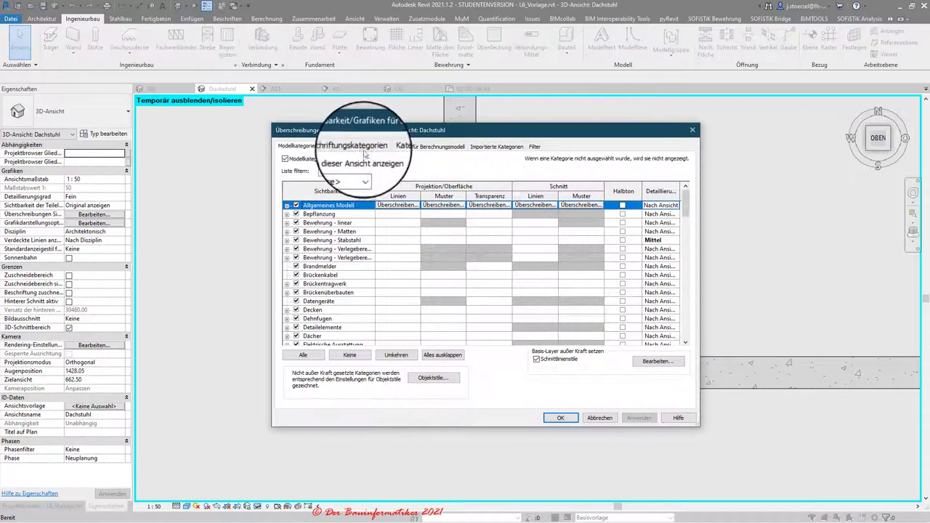
pyautogui.click(416, 148)
pyautogui.click(286, 158)
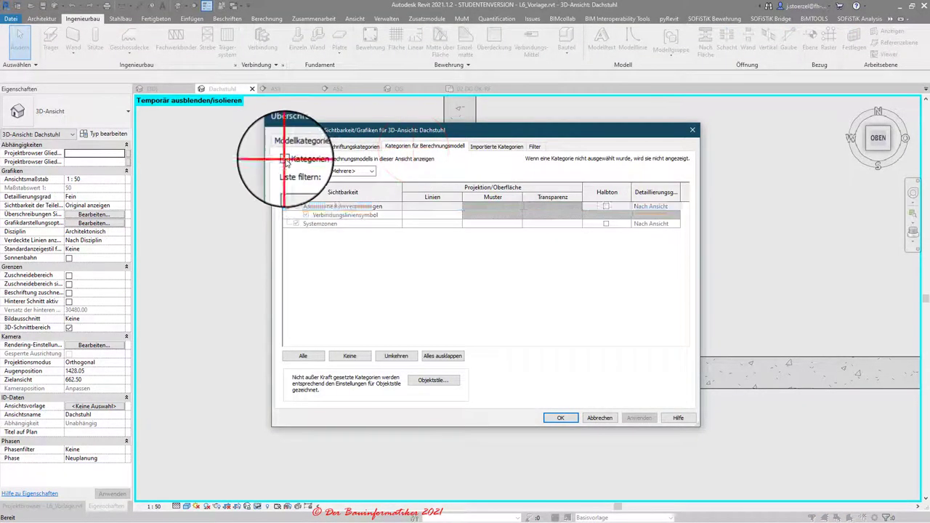
pyautogui.click(554, 419)
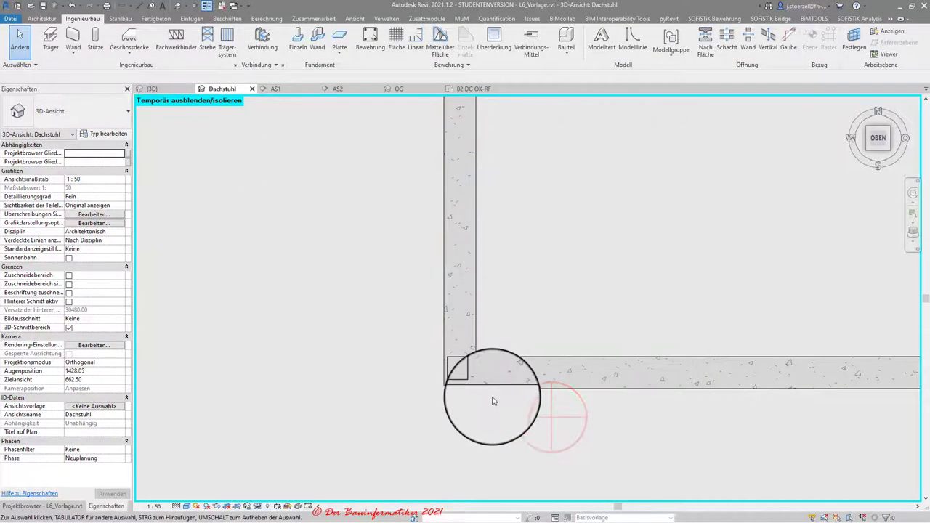
# Orbit from top view to an isometric view and zoom to the ring beam corner.
pyautogui.scroll(-5, 492, 321)
pyautogui.scroll(2, 517, 218)
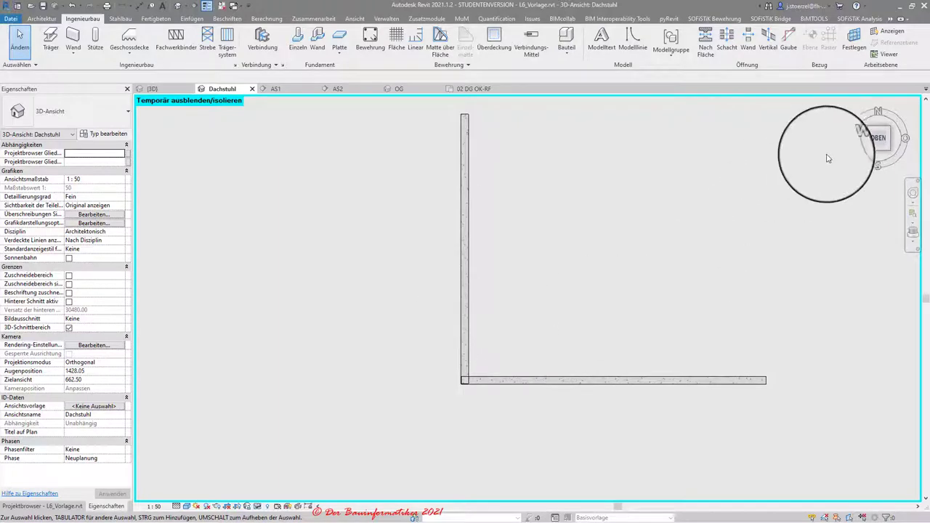
pyautogui.moveTo(826, 158); pyautogui.dragTo(578, 417)
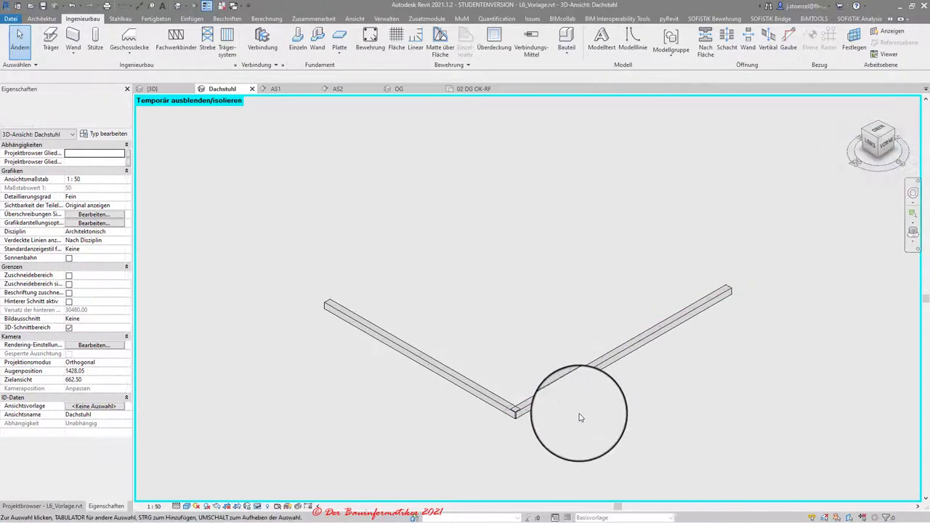
pyautogui.scroll(3, 525, 387)
pyautogui.scroll(2, 525, 387)
pyautogui.moveTo(514, 380); pyautogui.dragTo(546, 321, button='middle')
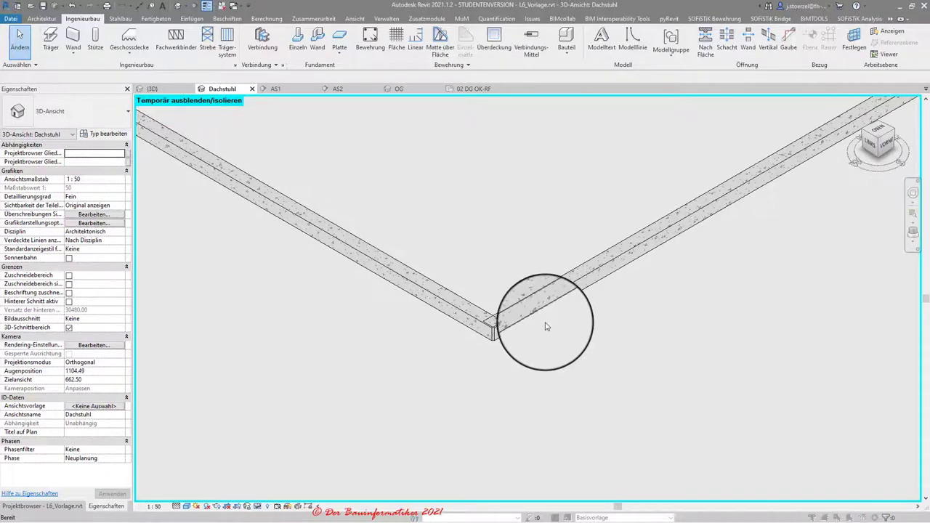
# Reopen Visibility/Graphics, toggle the model categories off, then cancel to discard the changes.
pyautogui.press('v')
pyautogui.press('v')
pyautogui.click(425, 146)
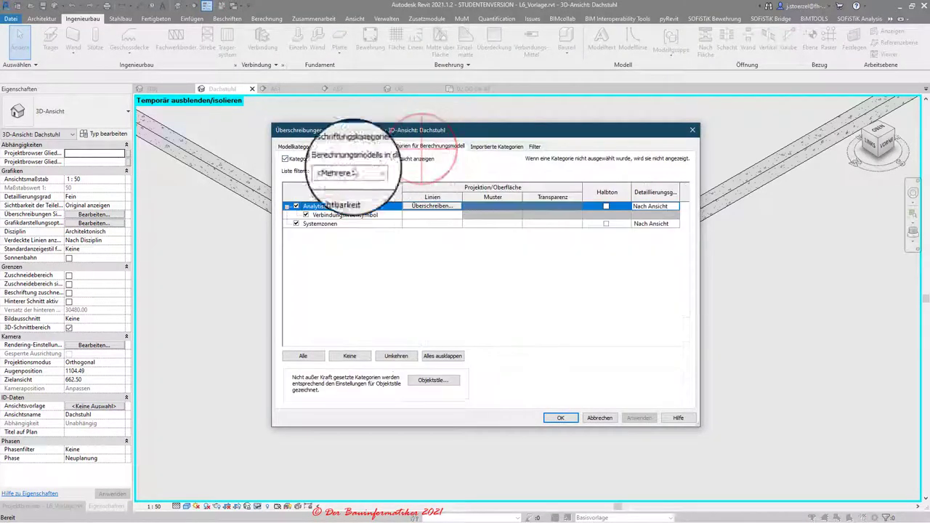
pyautogui.click(294, 146)
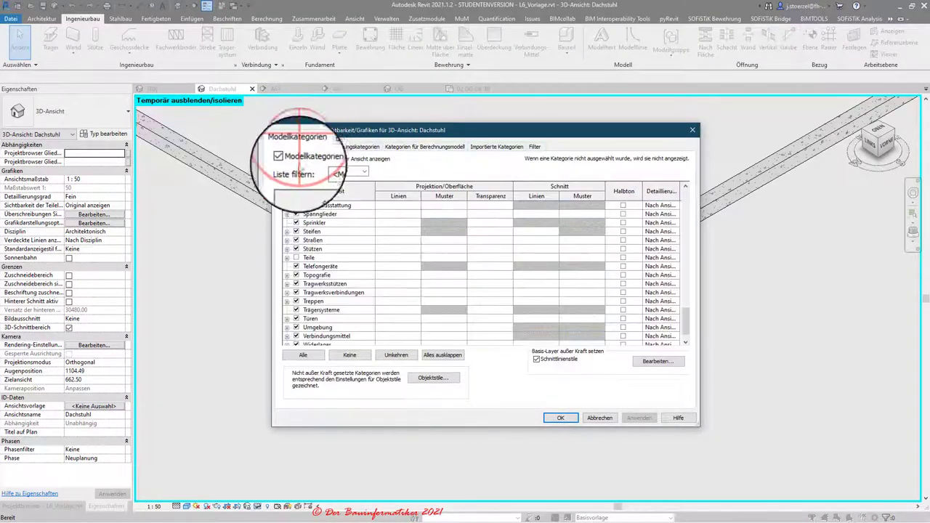
pyautogui.click(291, 159)
pyautogui.click(637, 418)
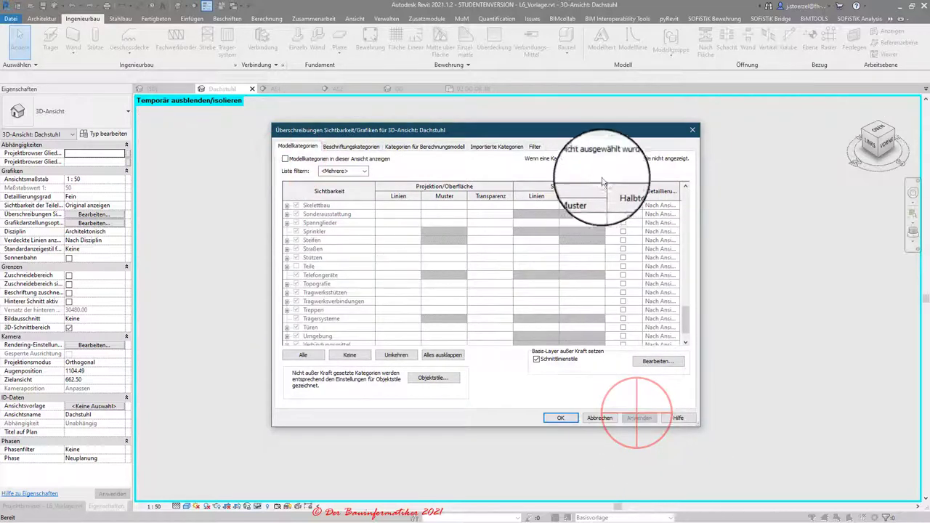
pyautogui.moveTo(477, 130); pyautogui.dragTo(462, 172)
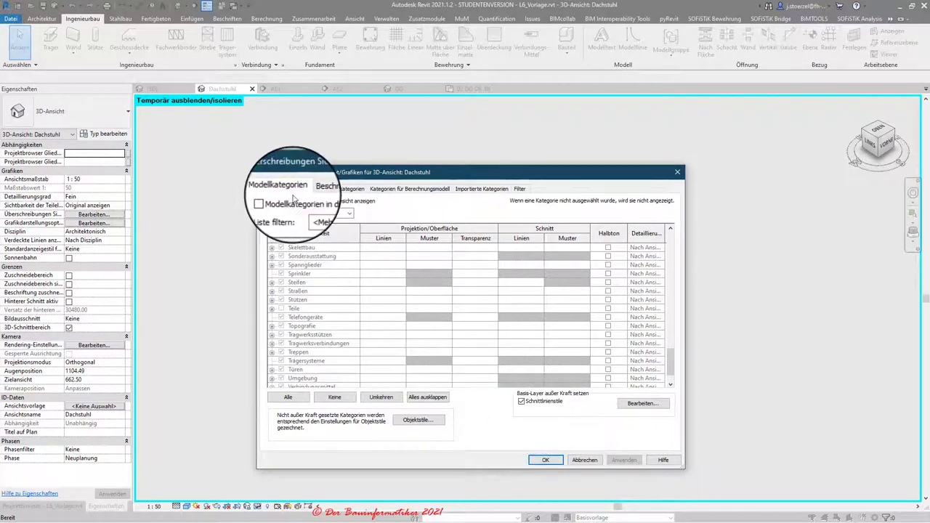
pyautogui.click(584, 460)
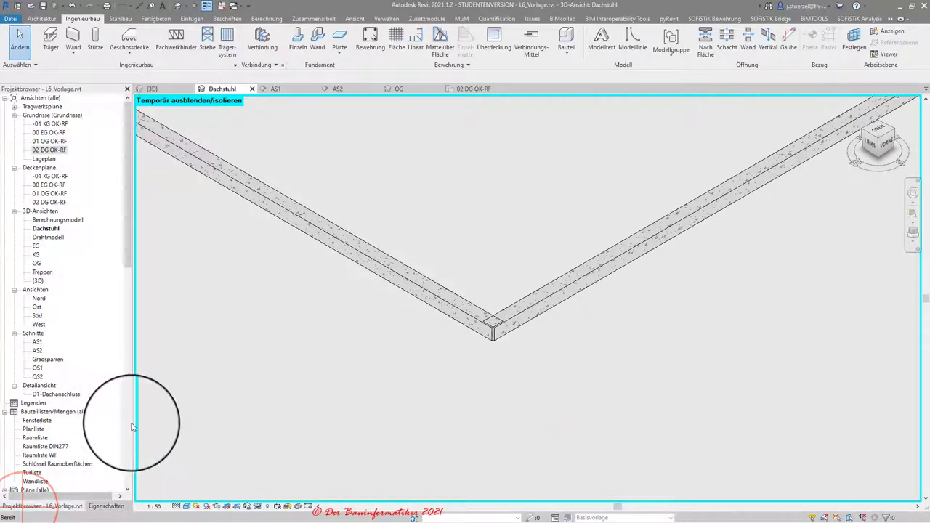
# Inspect the ring beam's analytical ends in the Berechnungsmodell 3D view, then return to Dachstuhl.
pyautogui.doubleClick(57, 219)
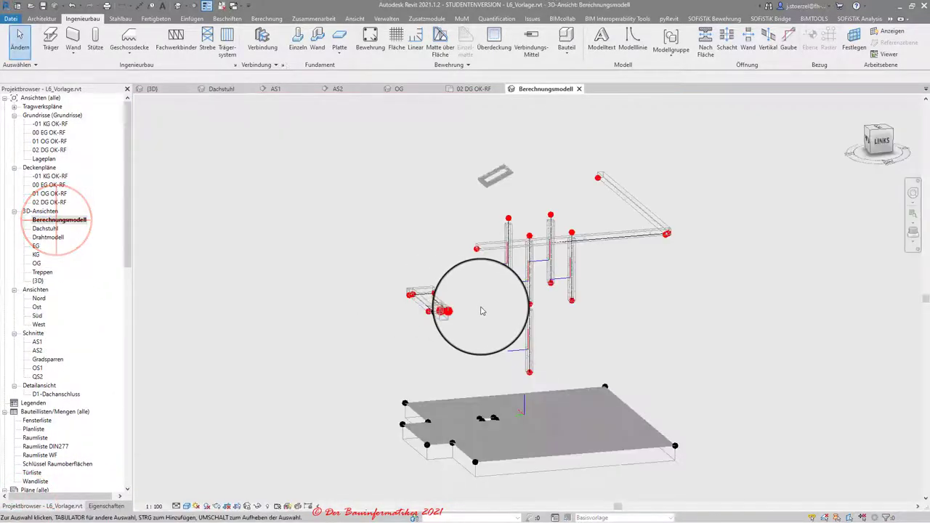
pyautogui.scroll(5, 674, 221)
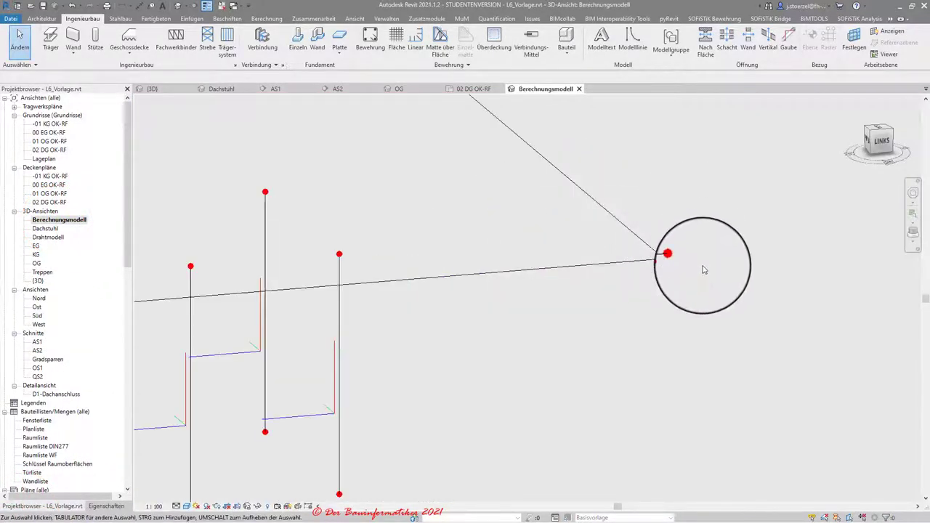
pyautogui.scroll(3, 703, 271)
pyautogui.scroll(2, 627, 261)
pyautogui.scroll(1, 504, 273)
pyautogui.scroll(2, 498, 276)
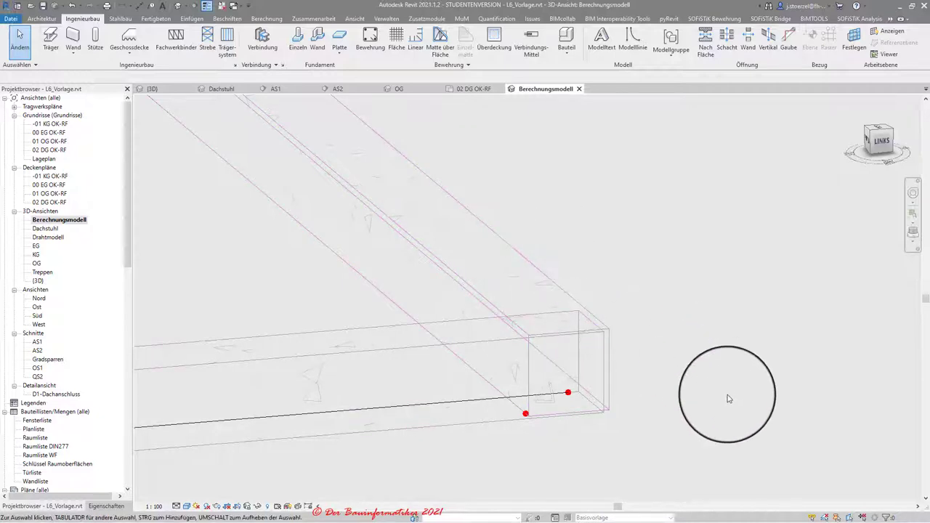
pyautogui.scroll(-2, 697, 400)
pyautogui.scroll(-2, 683, 405)
pyautogui.scroll(-2, 636, 377)
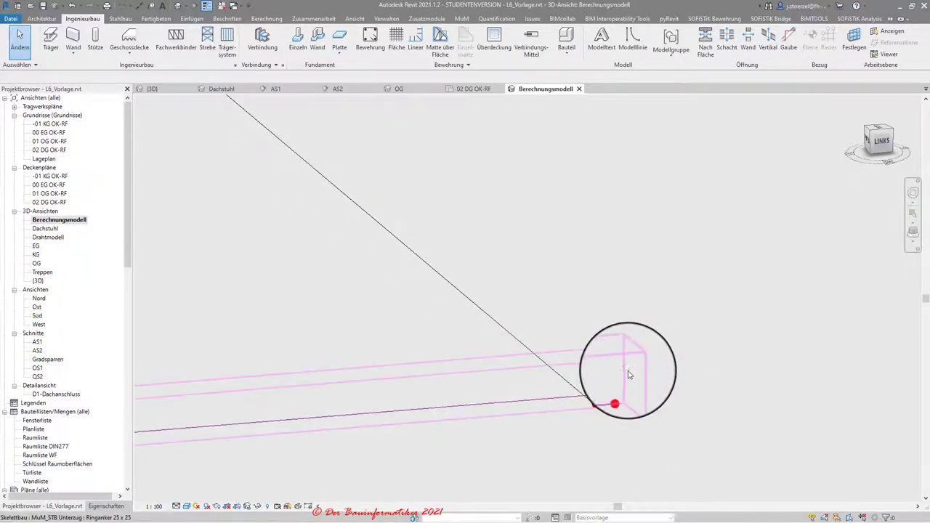
pyautogui.scroll(-2, 581, 334)
pyautogui.scroll(-1, 598, 322)
pyautogui.scroll(-2, 587, 321)
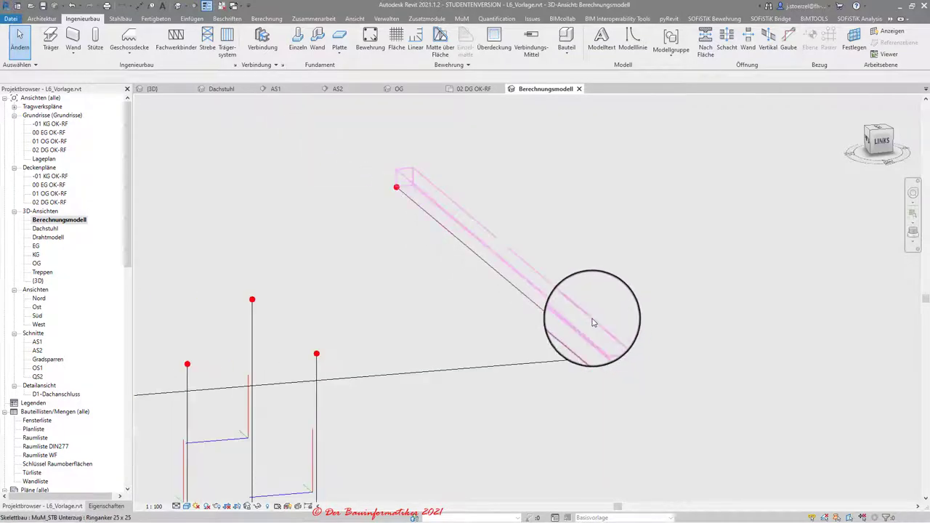
pyautogui.scroll(-1, 463, 208)
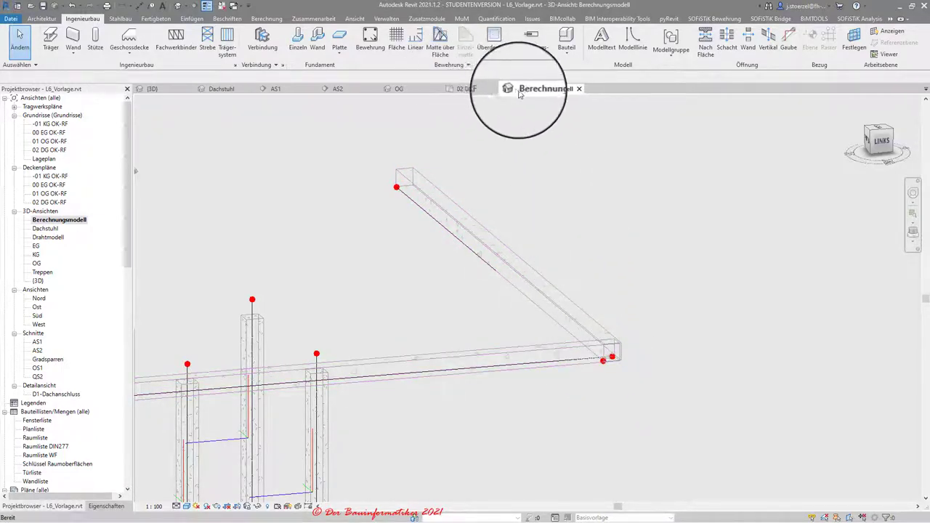
pyautogui.click(227, 89)
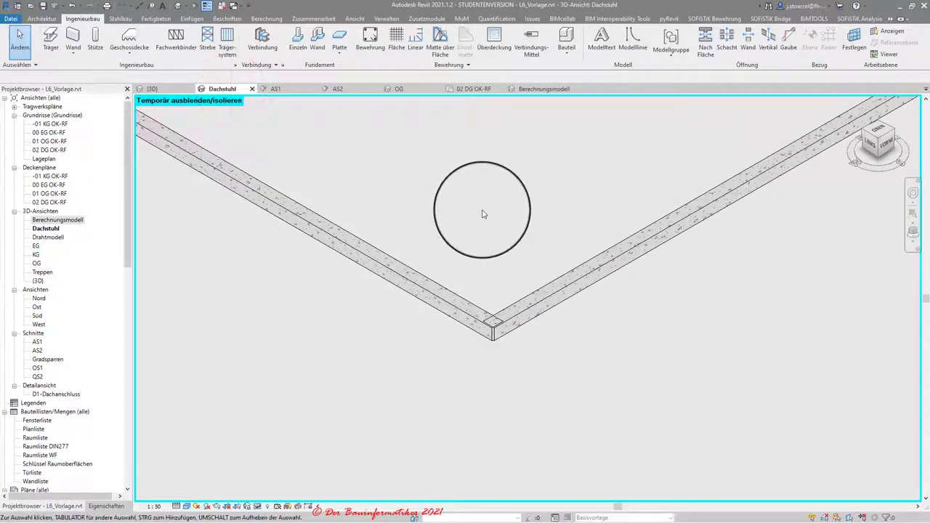
pyautogui.press('v')
pyautogui.press('v')
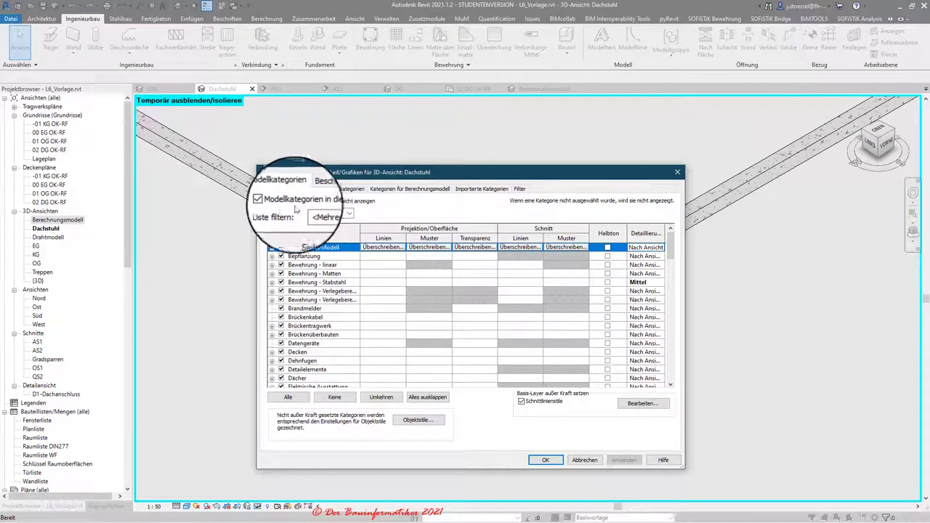
pyautogui.click(410, 188)
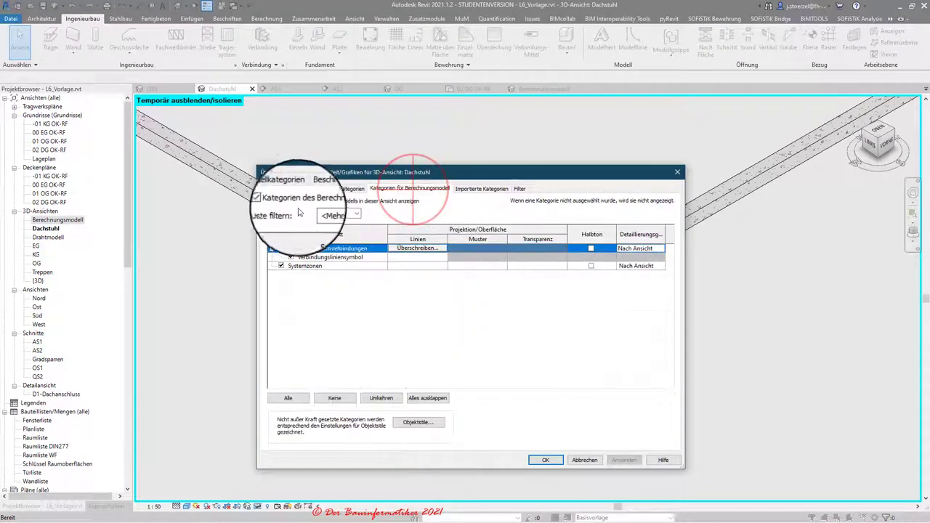
pyautogui.click(545, 460)
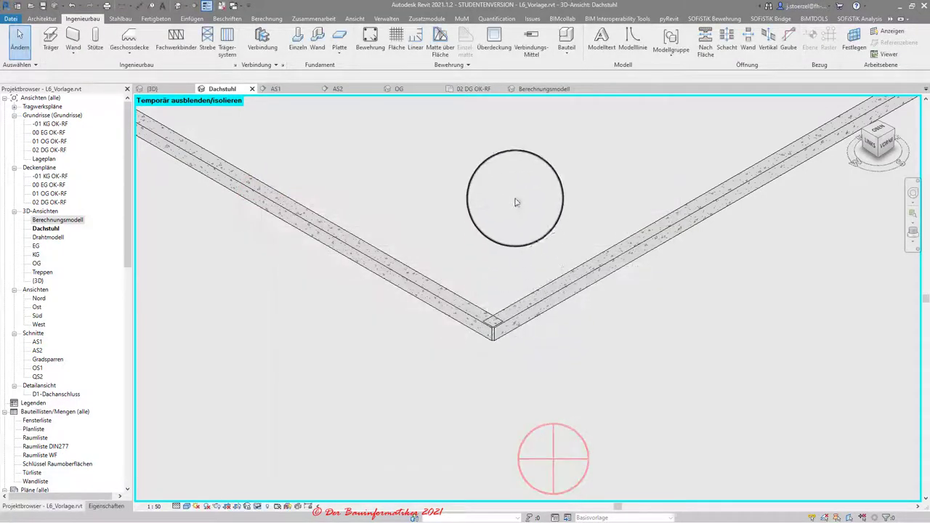
pyautogui.scroll(3, 504, 379)
pyautogui.keyDown('shift'); pyautogui.moveTo(505, 295); pyautogui.dragTo(498, 301, button='middle'); pyautogui.keyUp('shift')
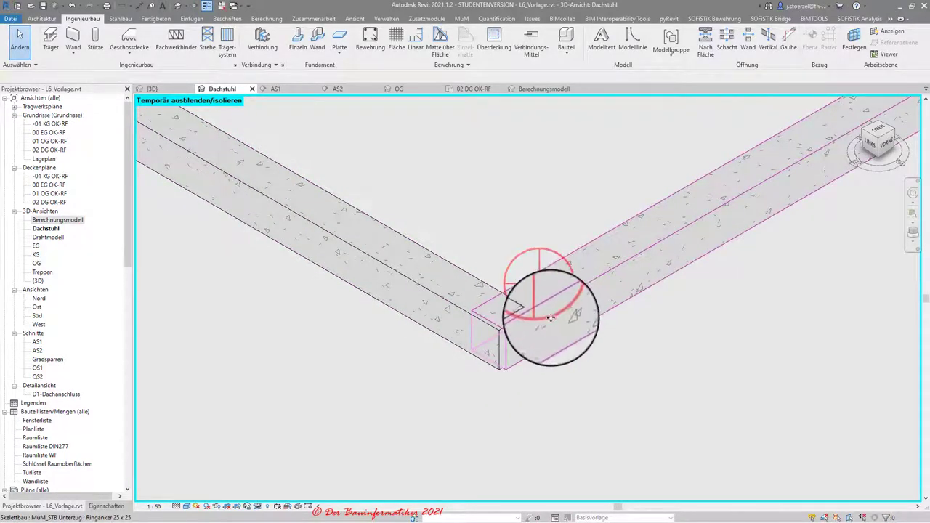
pyautogui.click(545, 317)
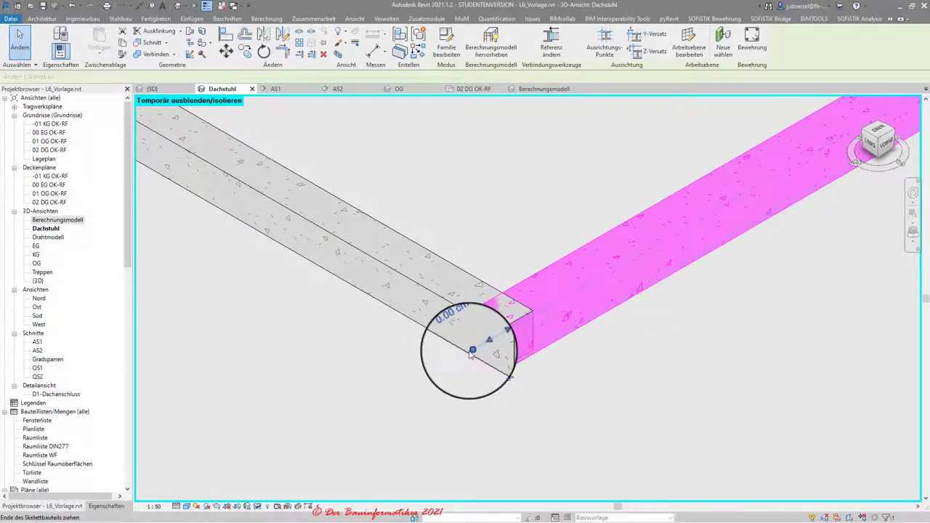
pyautogui.moveTo(472, 351); pyautogui.dragTo(492, 438)
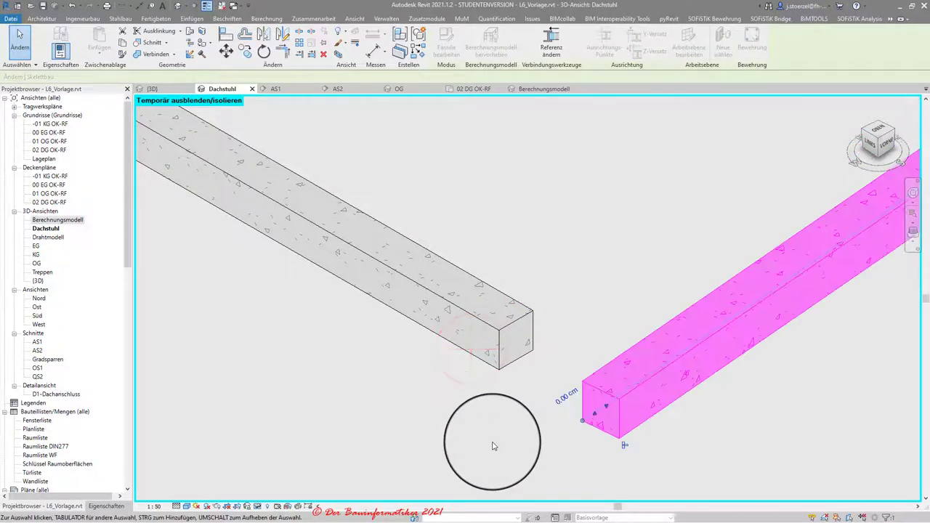
pyautogui.scroll(1, 182, 131)
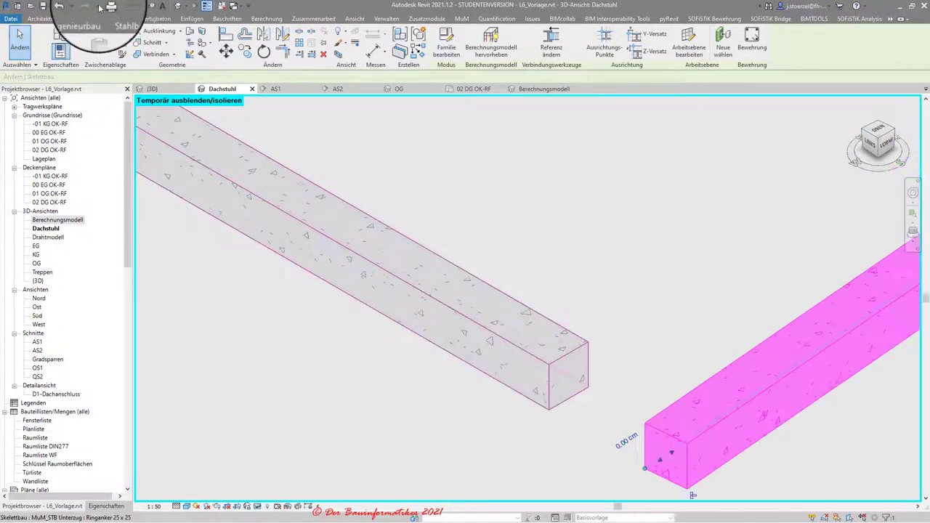
pyautogui.click(73, 7)
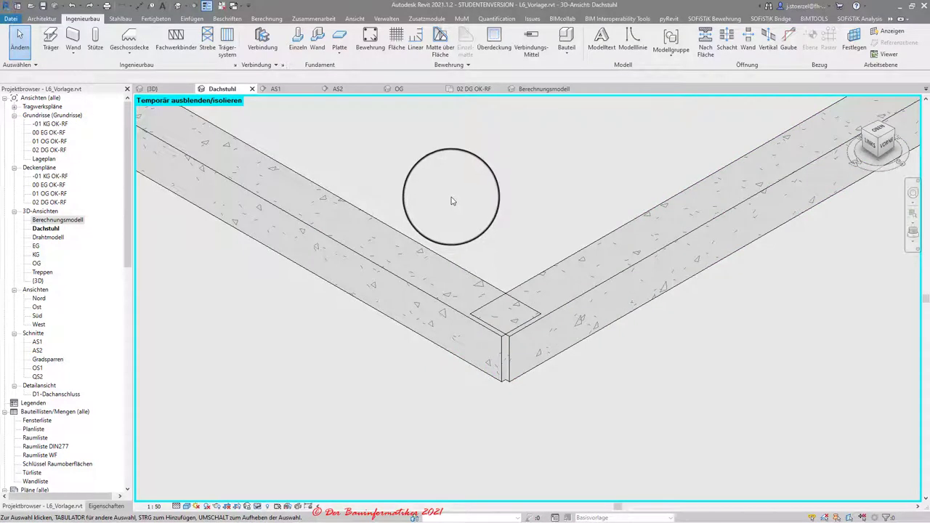
pyautogui.scroll(-2, 434, 210)
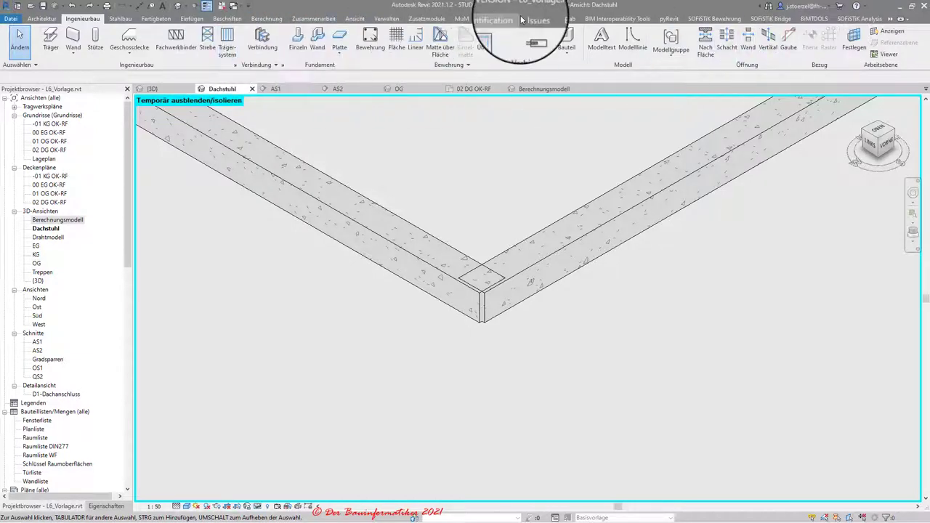
# Go to the Modify tools and select the left and right ring beams.
pyautogui.click(543, 19)
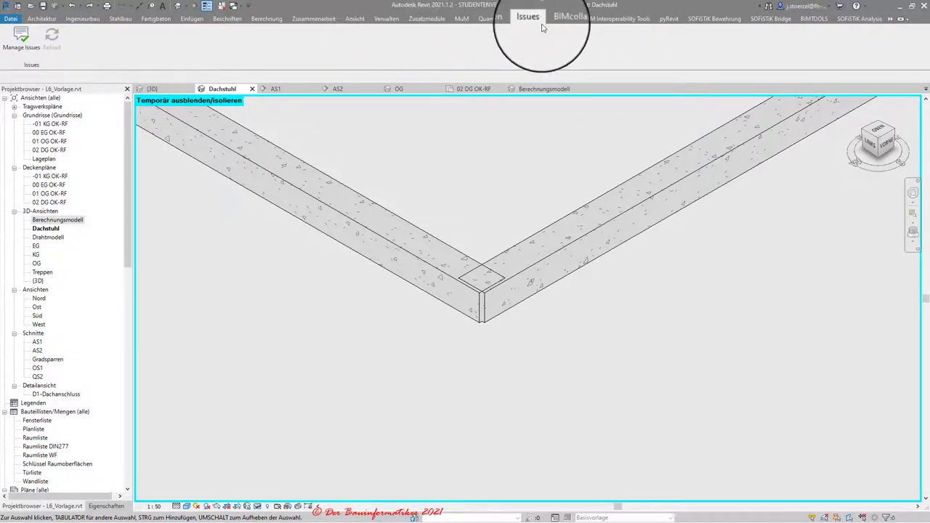
pyautogui.click(668, 19)
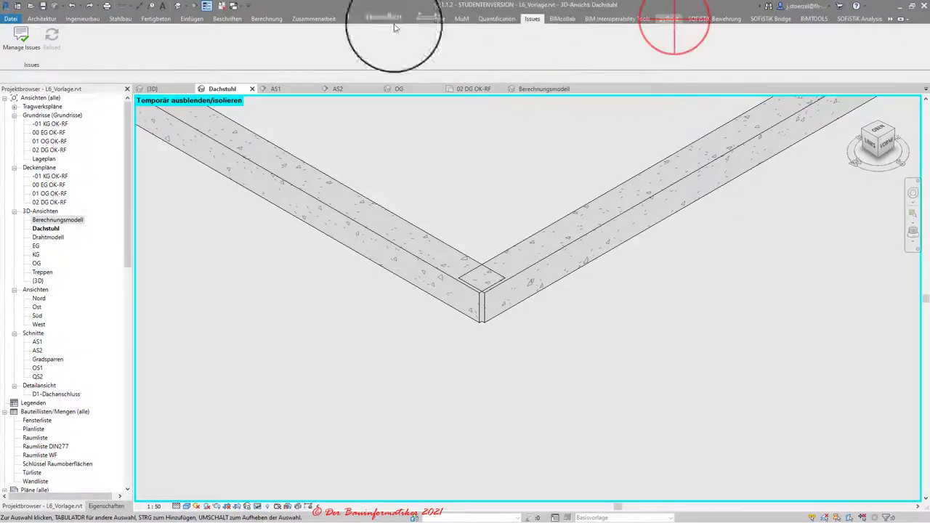
pyautogui.click(64, 37)
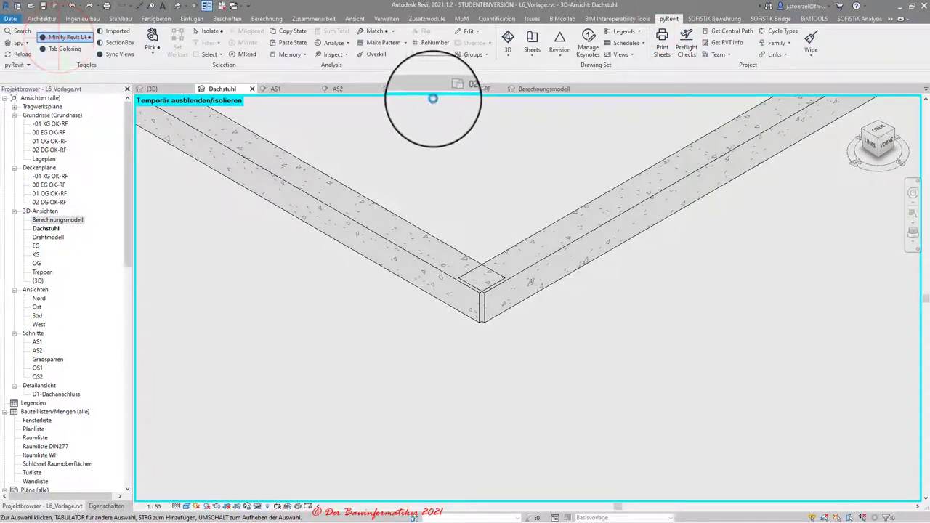
pyautogui.click(493, 19)
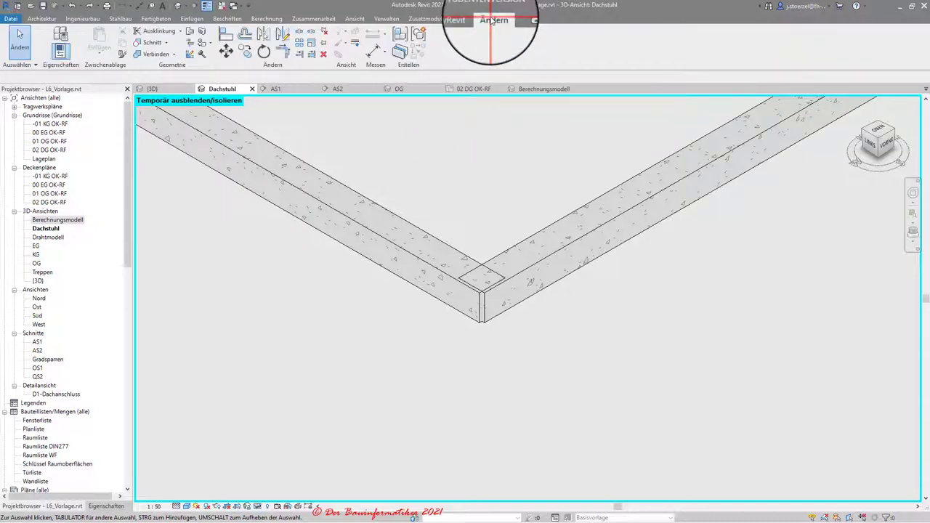
pyautogui.click(308, 154)
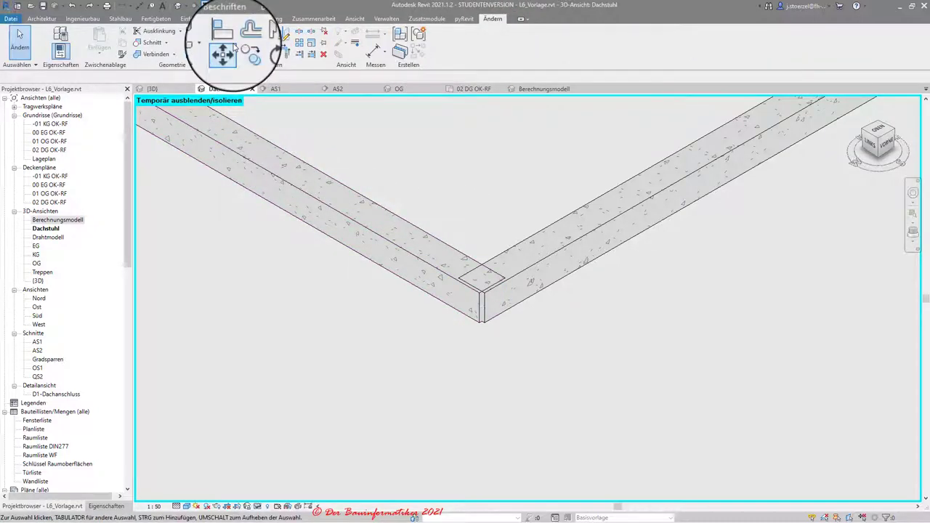
pyautogui.click(494, 275)
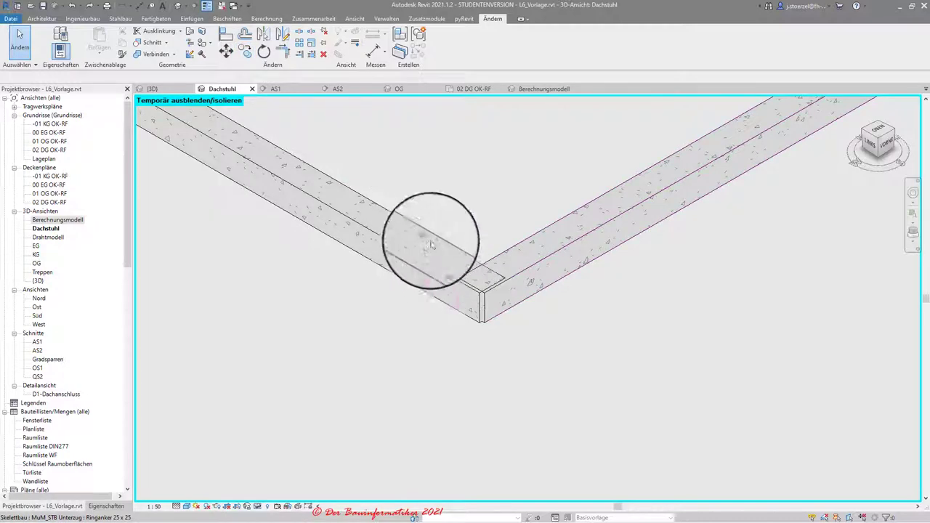
# Extend the vertical ring beam to the left ring beam as boundary, viewed from Top.
pyautogui.click(299, 58)
pyautogui.scroll(3, 436, 313)
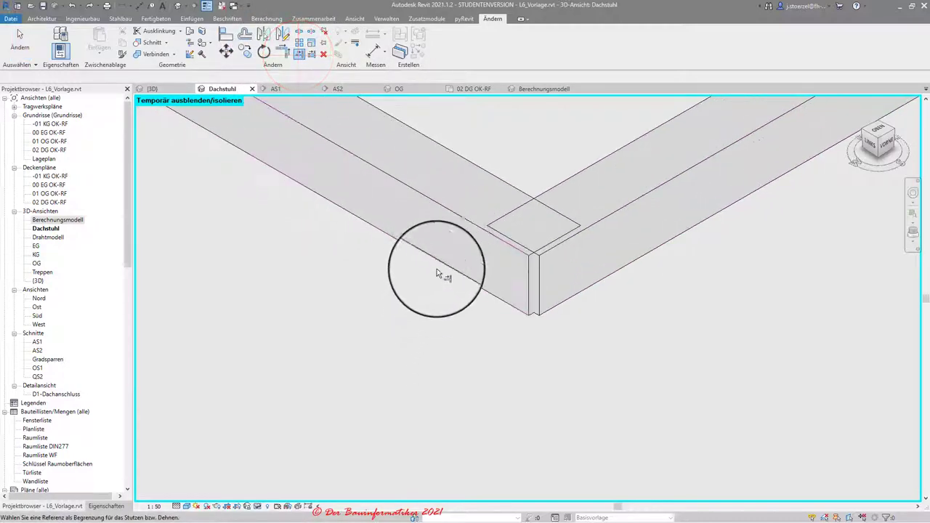
pyautogui.click(448, 219)
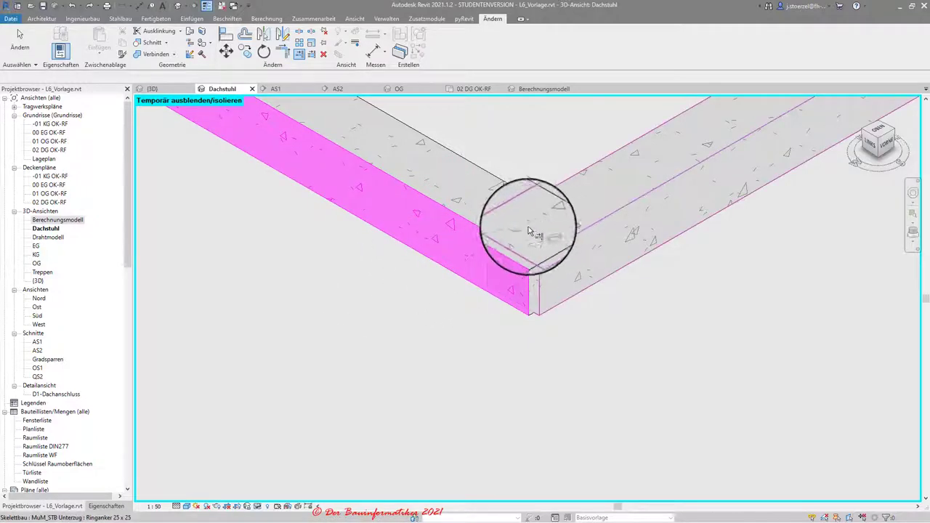
pyautogui.click(879, 133)
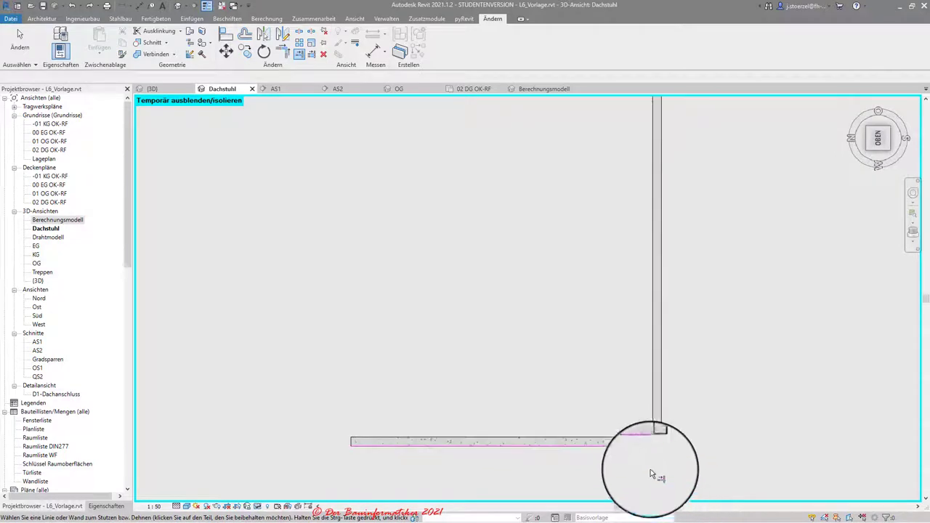
pyautogui.scroll(5, 676, 511)
pyautogui.scroll(5, 649, 518)
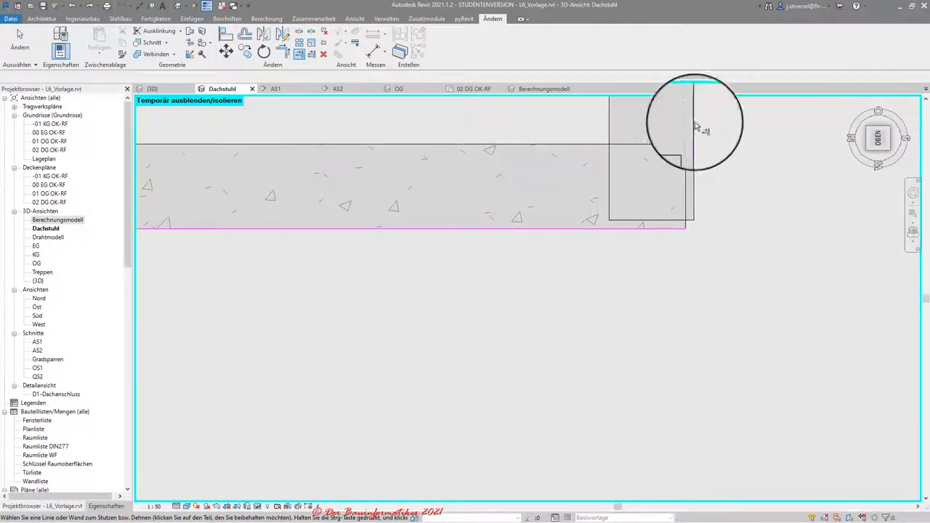
pyautogui.click(651, 163)
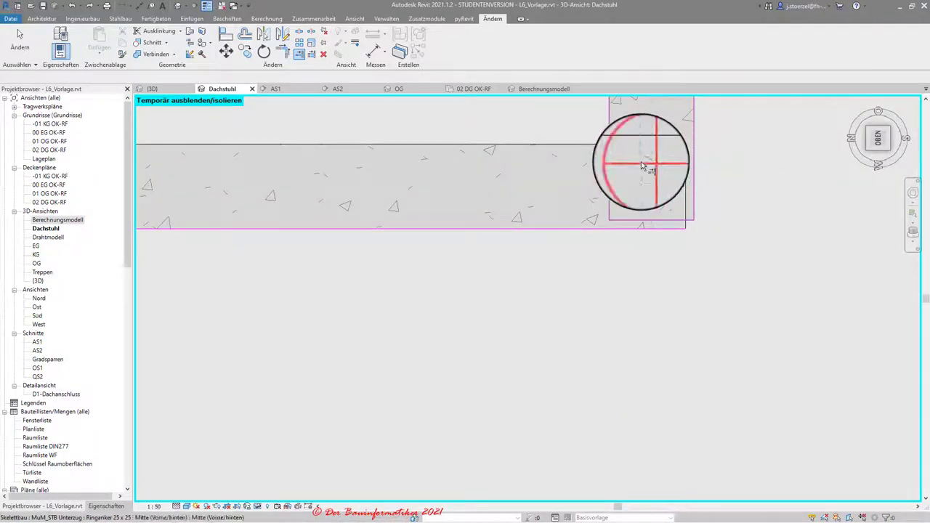
# Extend the beam to the column edge as a second boundary and finish the command.
pyautogui.click(695, 200)
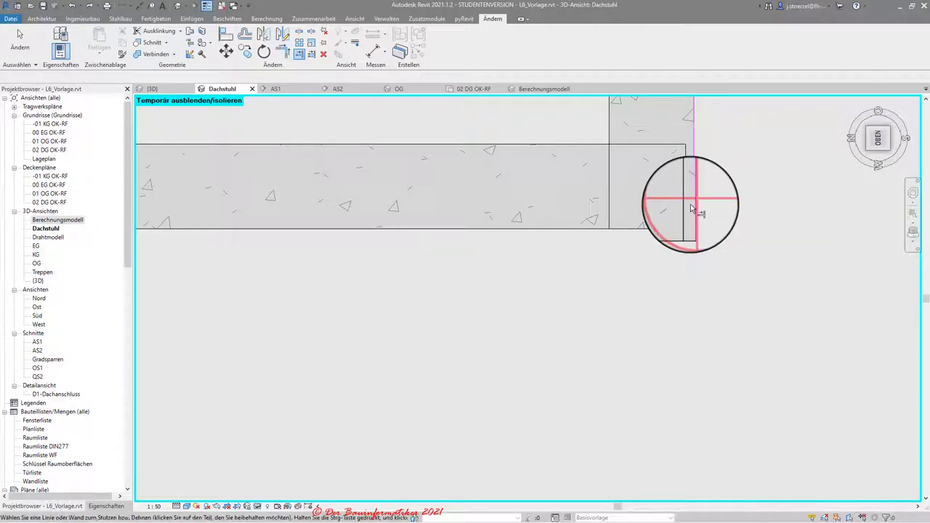
pyautogui.click(653, 189)
pyautogui.scroll(-3, 622, 380)
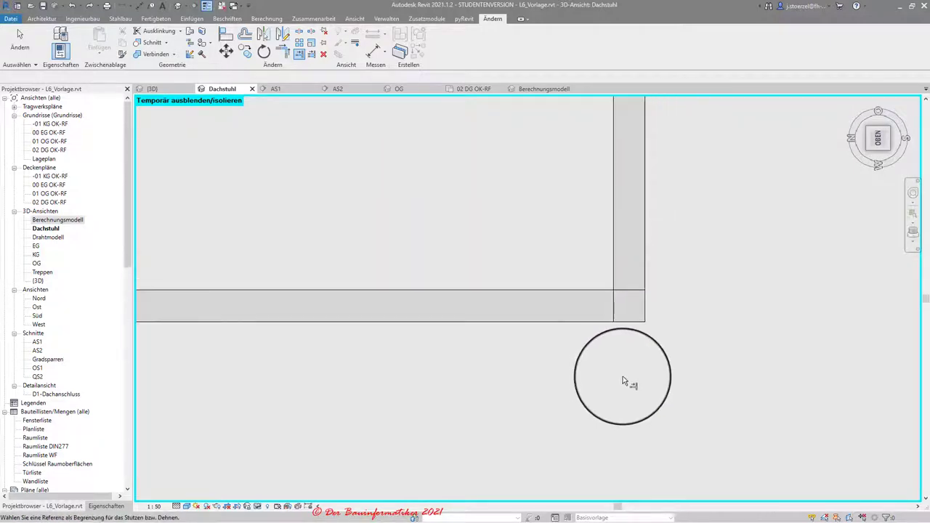
pyautogui.press('Escape')
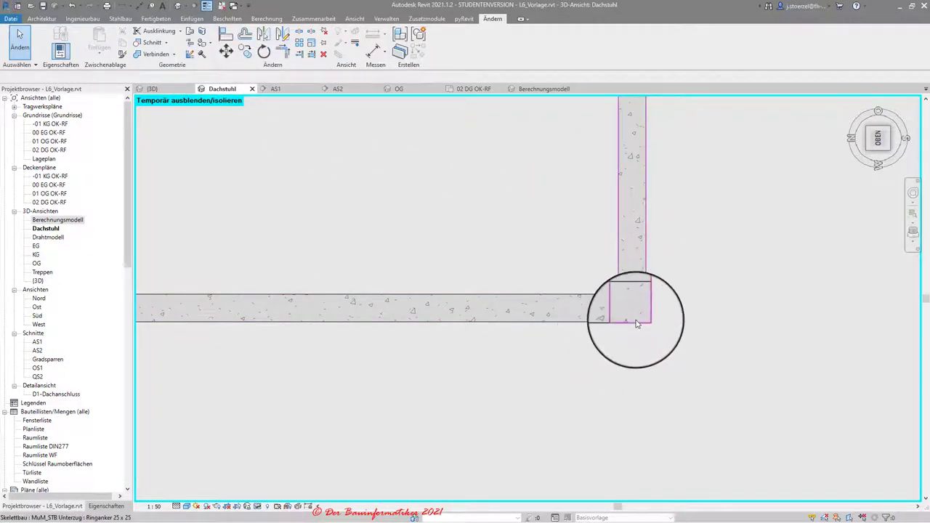
pyautogui.scroll(-3, 569, 269)
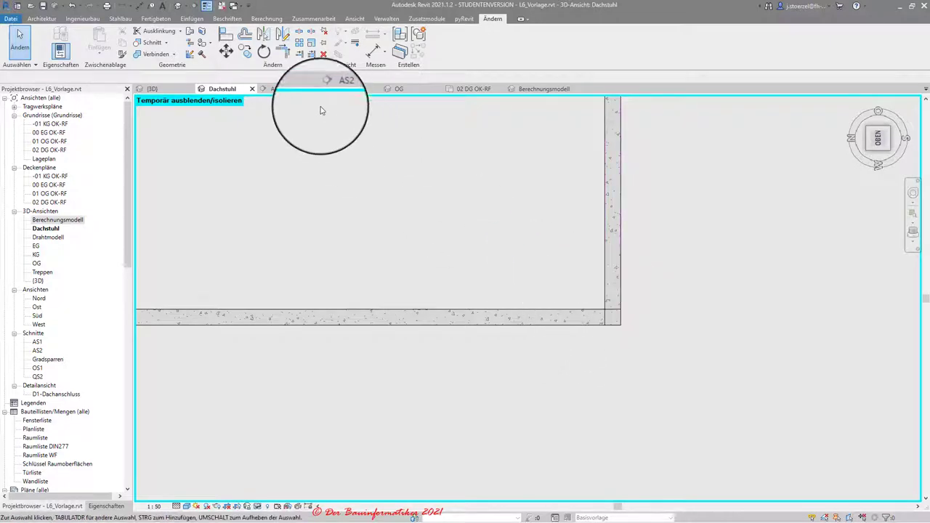
# Join the horizontal and vertical Ringanker 25 x 25 beams and check the closed corner.
pyautogui.click(152, 55)
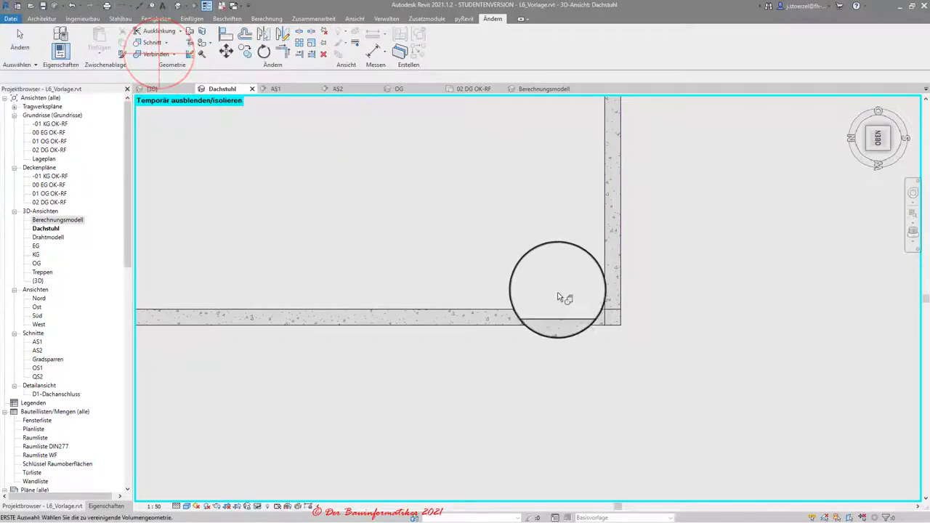
pyautogui.click(508, 320)
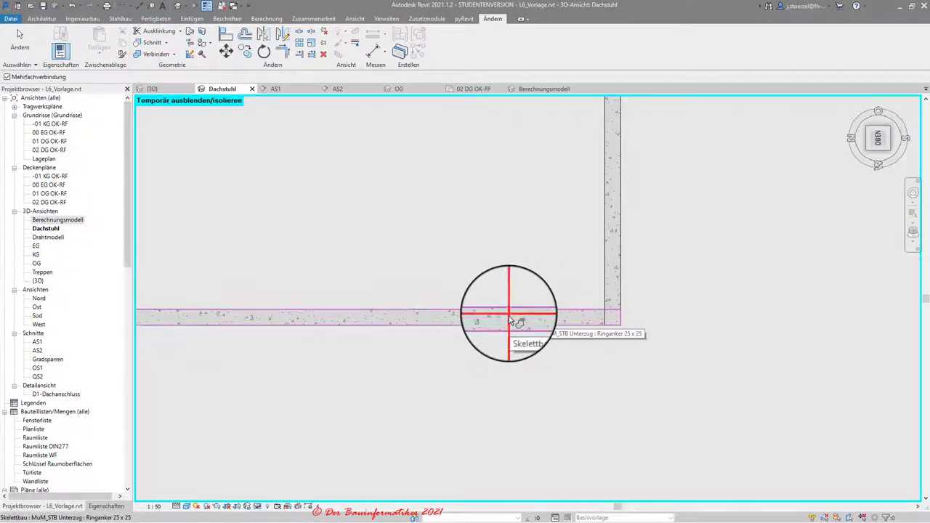
pyautogui.click(614, 265)
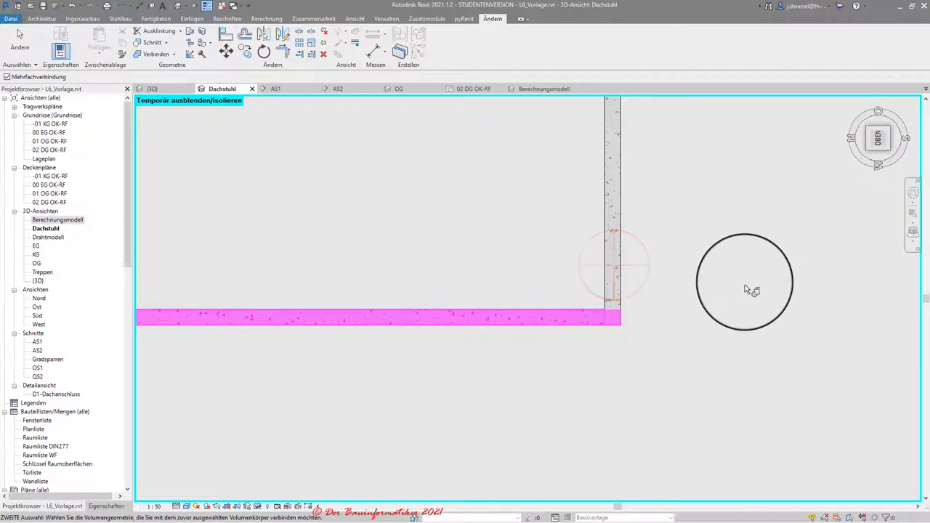
pyautogui.press('Escape')
pyautogui.click(581, 319)
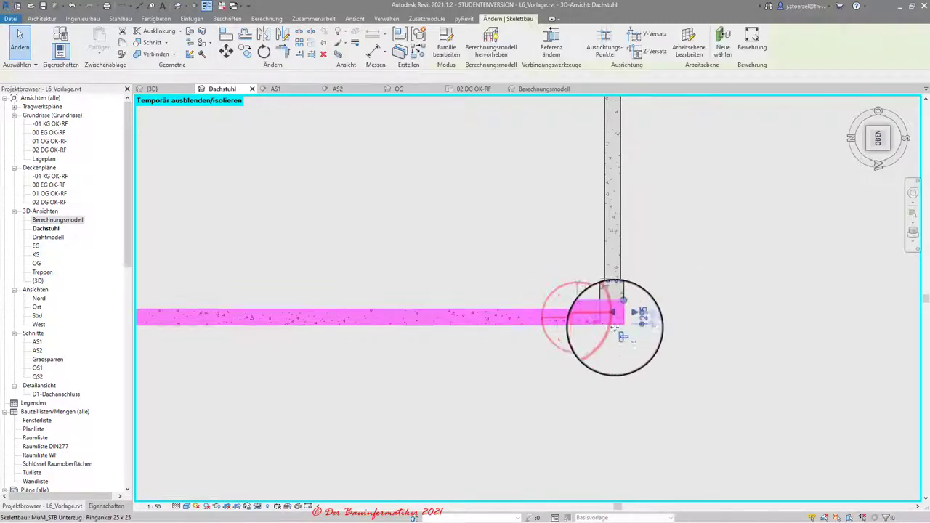
pyautogui.click(616, 277)
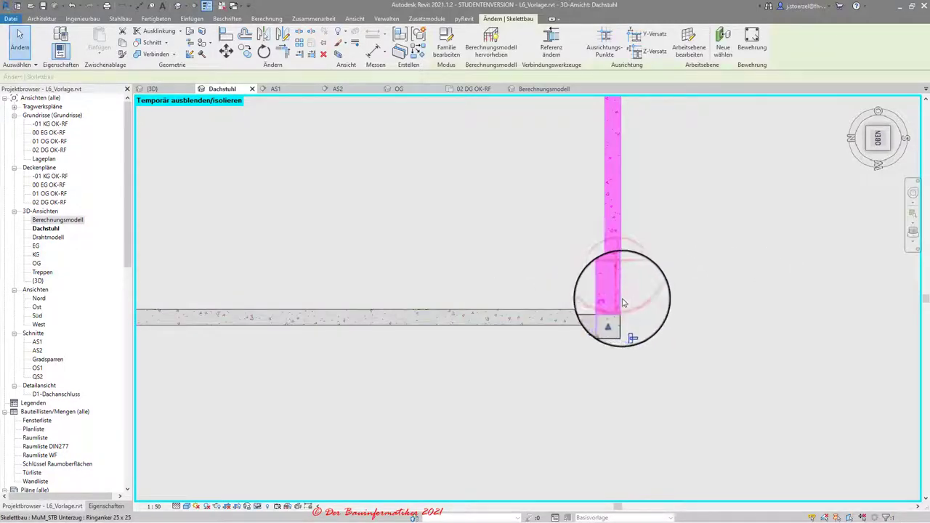
pyautogui.click(601, 348)
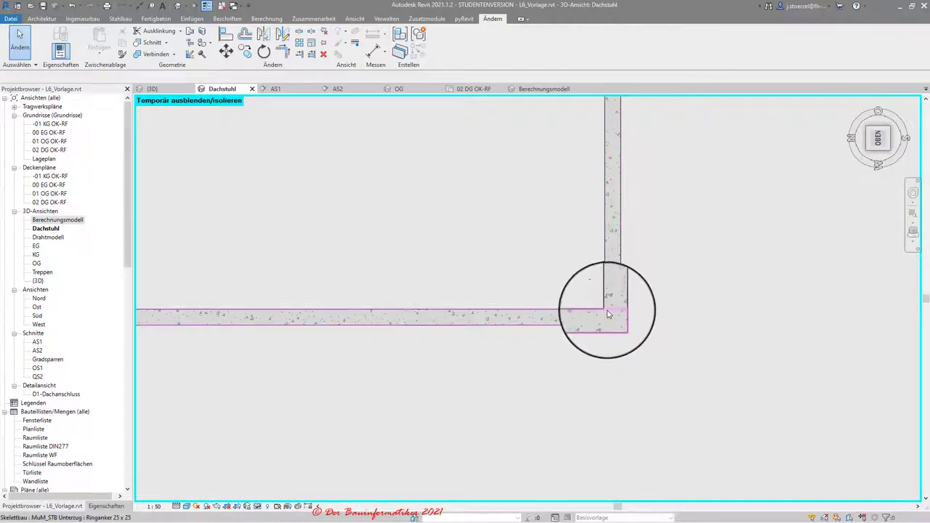
pyautogui.scroll(-3, 701, 368)
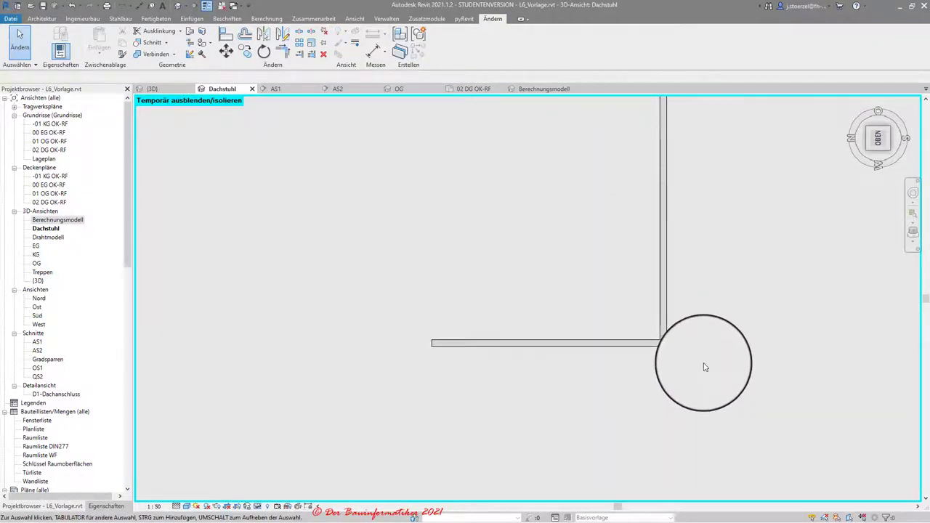
pyautogui.scroll(-1, 703, 367)
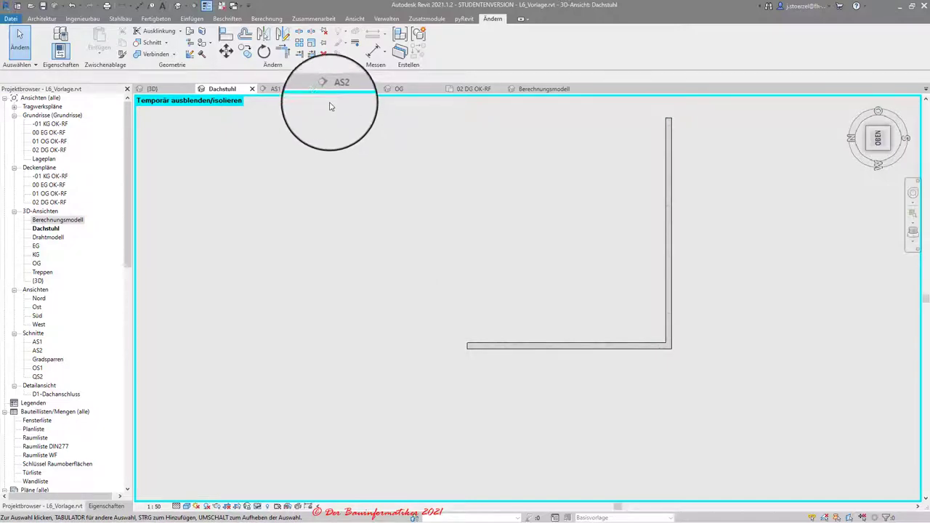
# In section AS1, select the outer eave wall and drag its top up.
pyautogui.moveTo(276, 88)
pyautogui.click(288, 92)
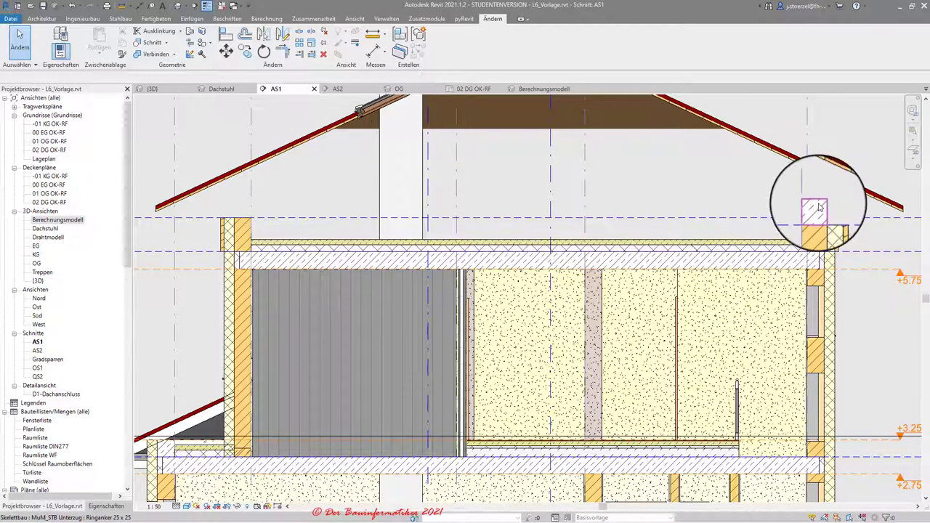
pyautogui.scroll(2, 819, 208)
pyautogui.scroll(1, 819, 209)
pyautogui.scroll(1, 819, 208)
pyautogui.scroll(2, 840, 239)
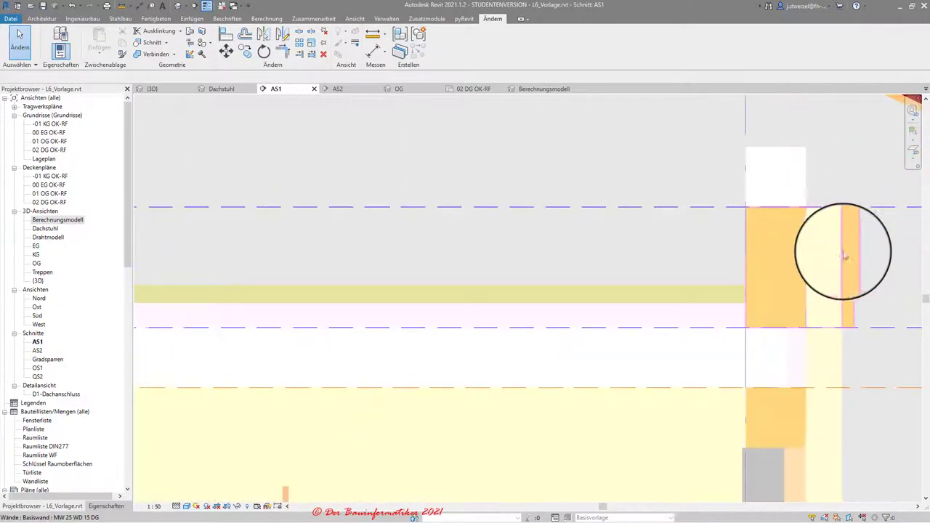
pyautogui.moveTo(768, 270); pyautogui.dragTo(623, 313, button='middle')
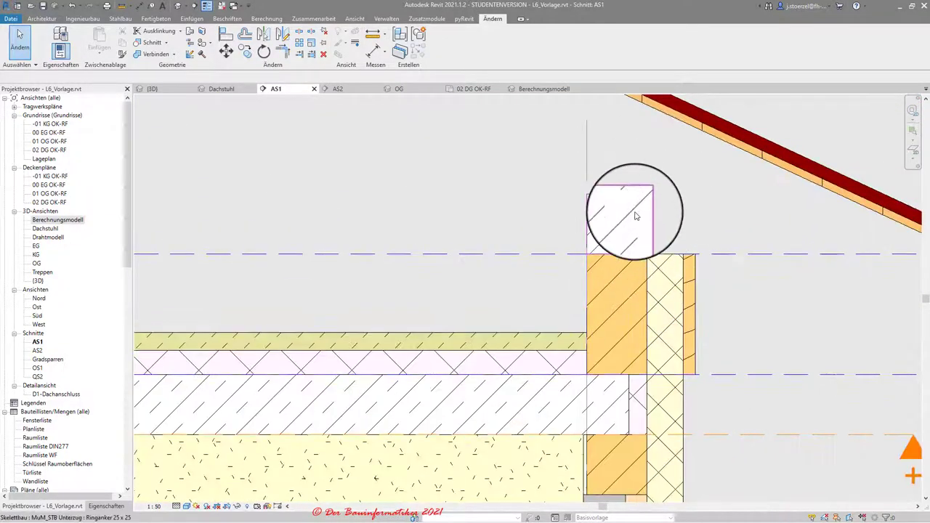
pyautogui.click(685, 291)
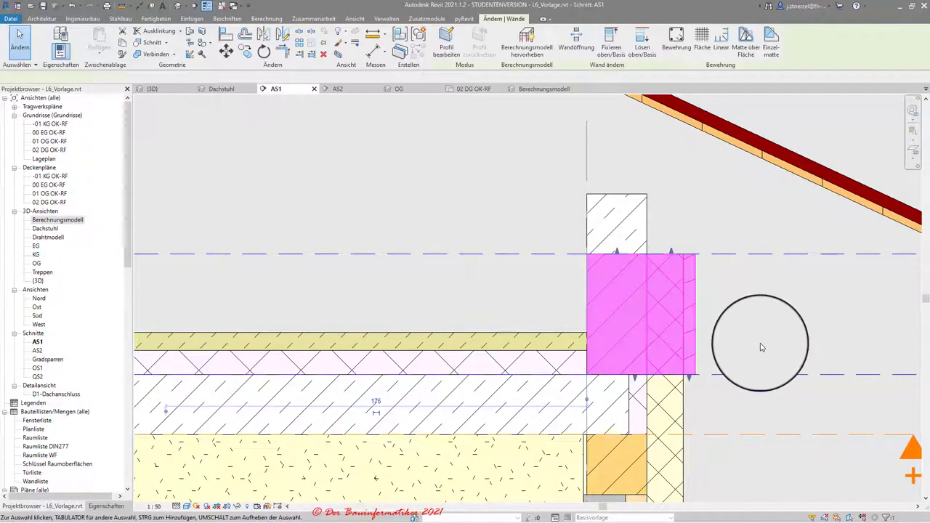
pyautogui.click(624, 282)
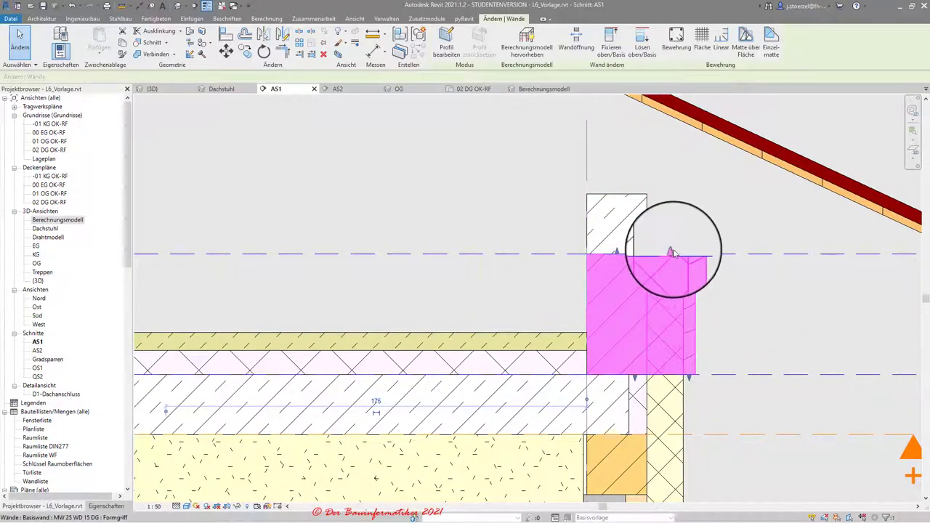
pyautogui.moveTo(672, 253); pyautogui.dragTo(672, 219)
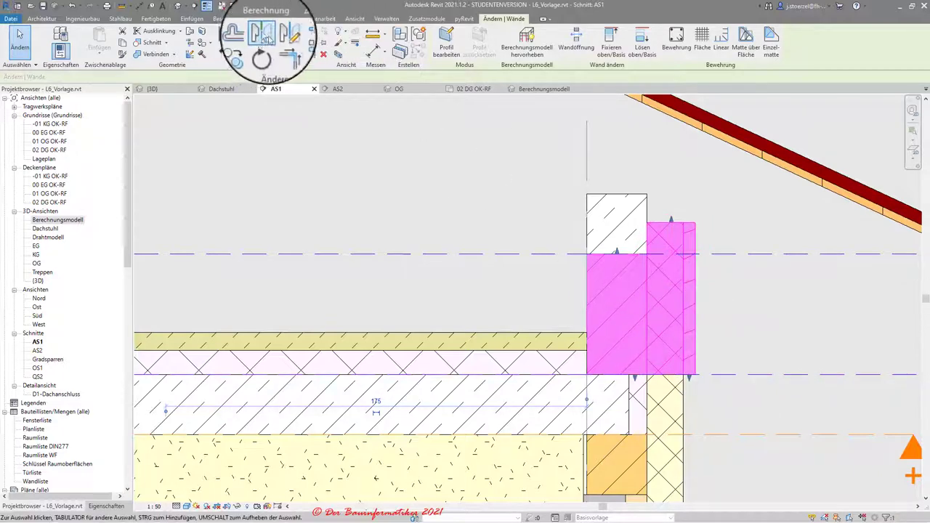
# Align the eave wall's top to the top of the ring beam.
pyautogui.click(223, 32)
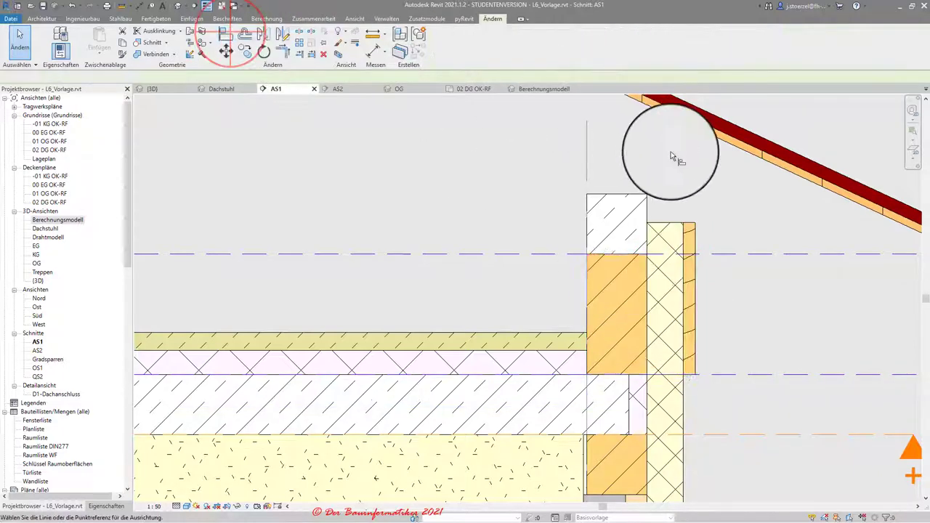
pyautogui.click(613, 196)
pyautogui.click(663, 223)
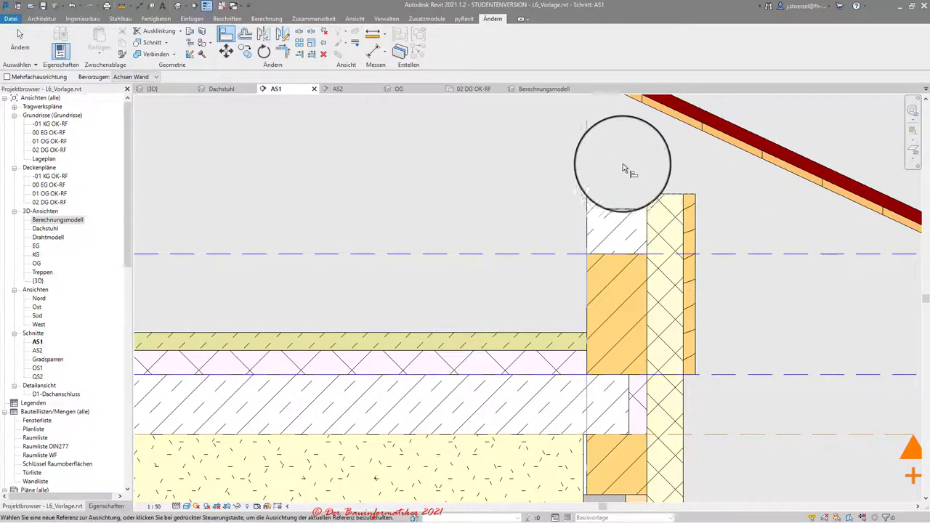
pyautogui.scroll(-5, 565, 233)
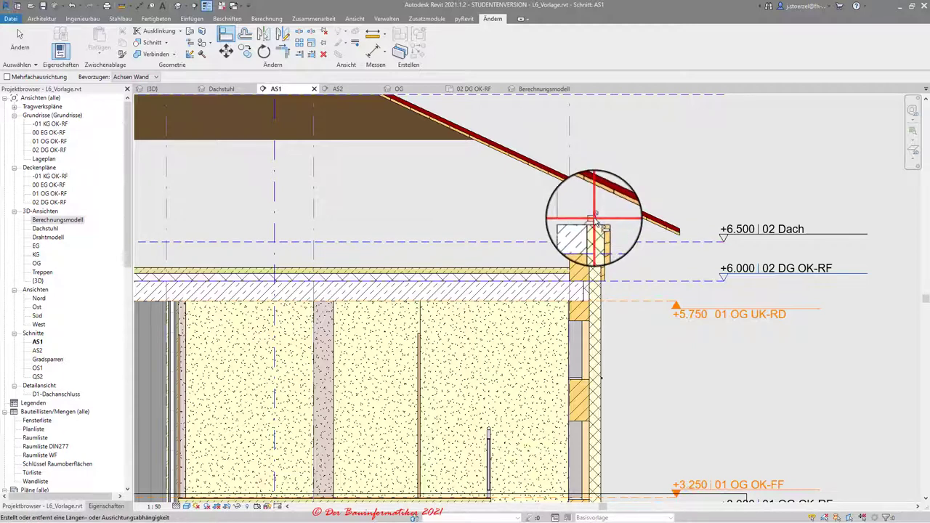
# In section AS2, select the left eave wall and drag its top up toward the roof.
pyautogui.scroll(-3, 727, 269)
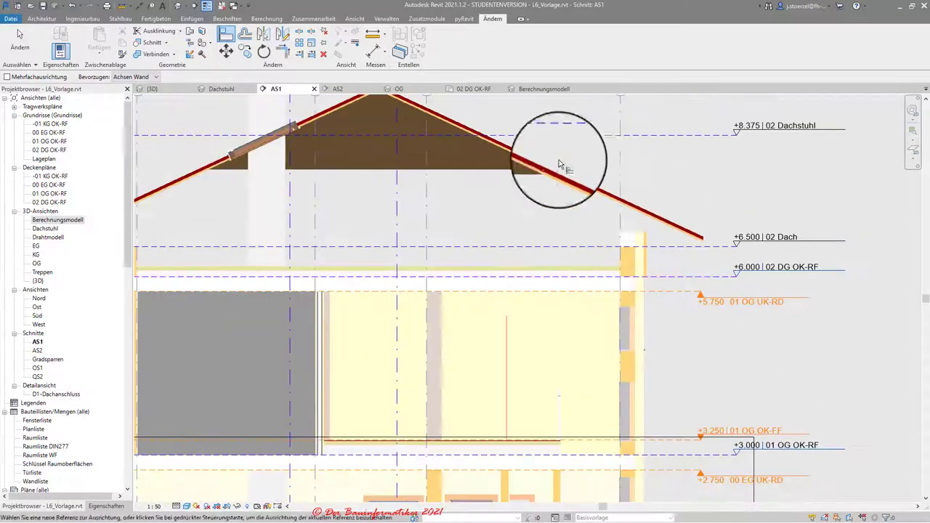
pyautogui.click(351, 90)
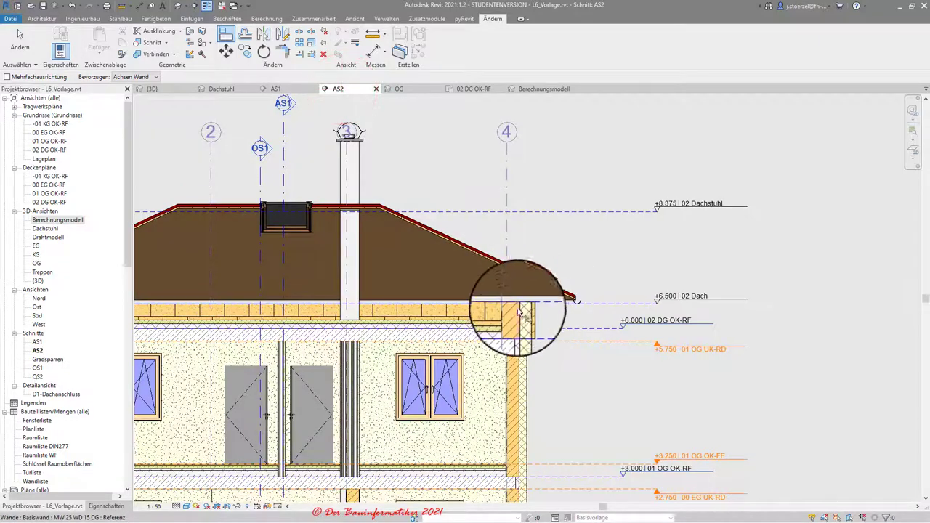
pyautogui.scroll(3, 537, 312)
pyautogui.scroll(-3, 548, 322)
pyautogui.scroll(1, 395, 291)
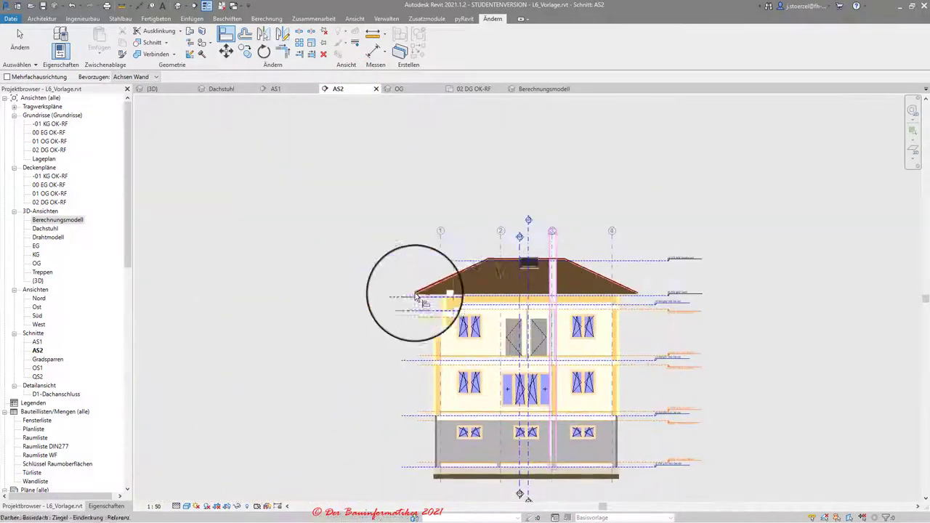
pyautogui.scroll(2, 460, 305)
pyautogui.scroll(2, 469, 304)
pyautogui.scroll(2, 469, 303)
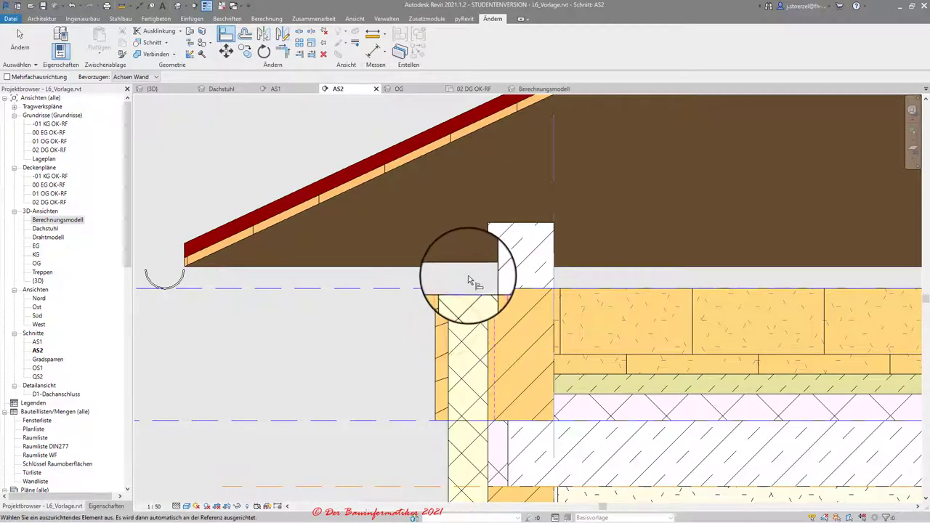
pyautogui.click(438, 320)
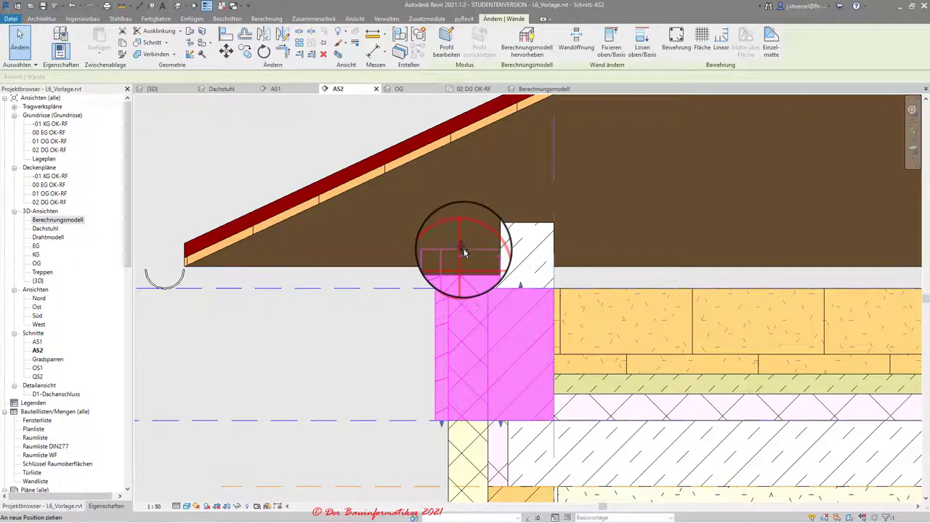
pyautogui.moveTo(464, 252); pyautogui.dragTo(465, 222)
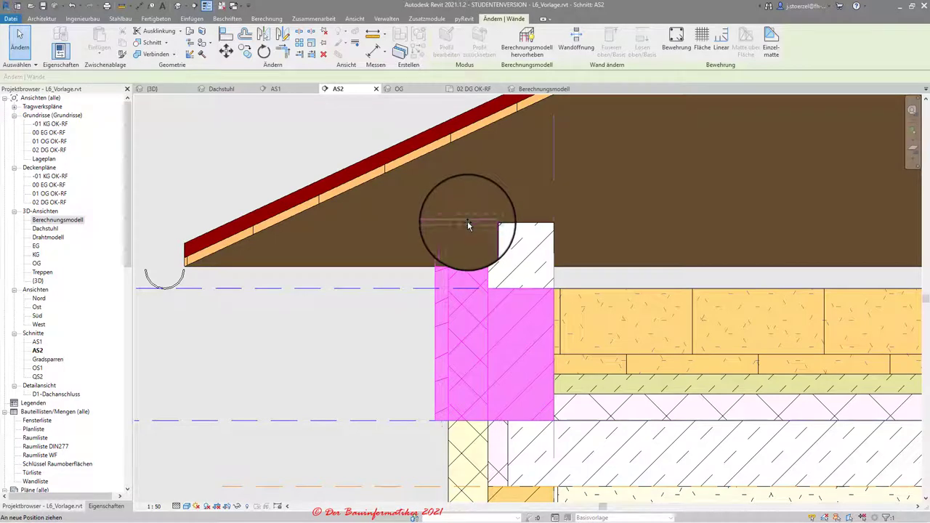
pyautogui.moveTo(462, 241); pyautogui.dragTo(462, 239)
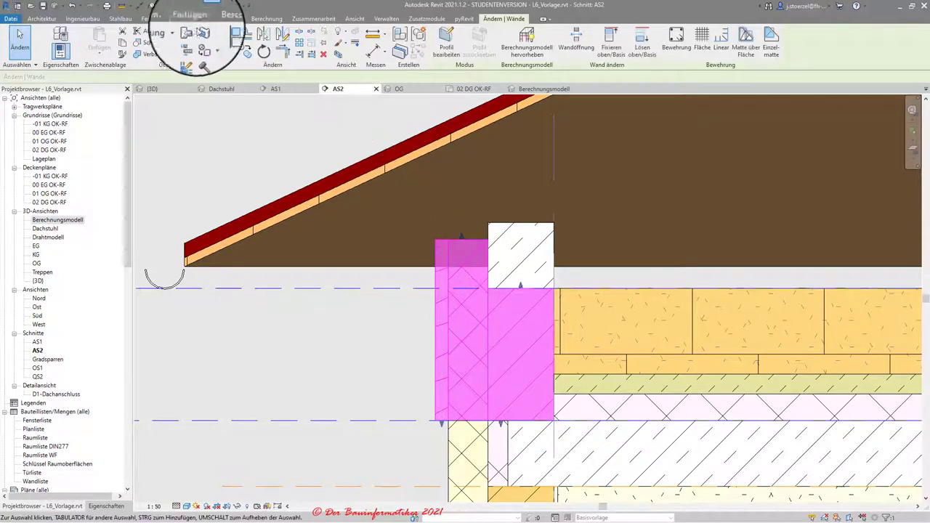
# Align the wall top to the neighbouring block's top and show the wall's properties.
pyautogui.click(226, 34)
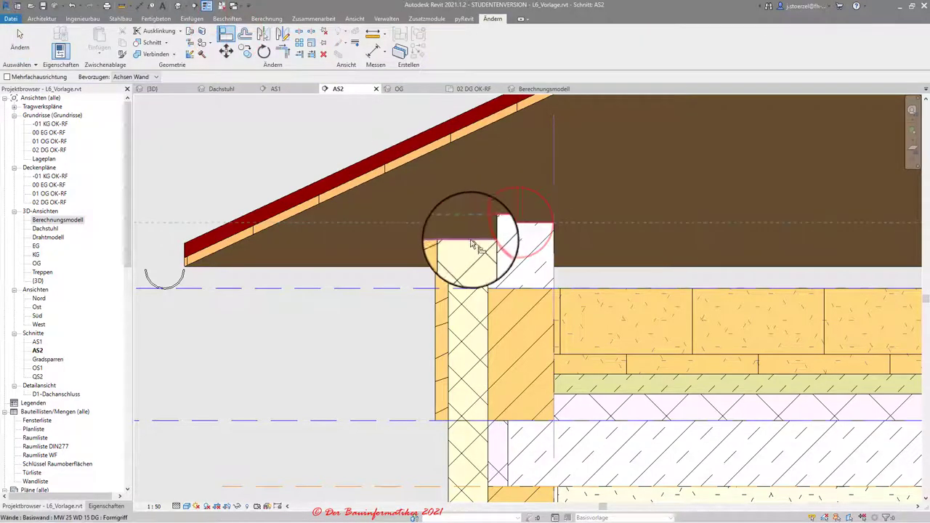
pyautogui.click(513, 204)
pyautogui.click(511, 205)
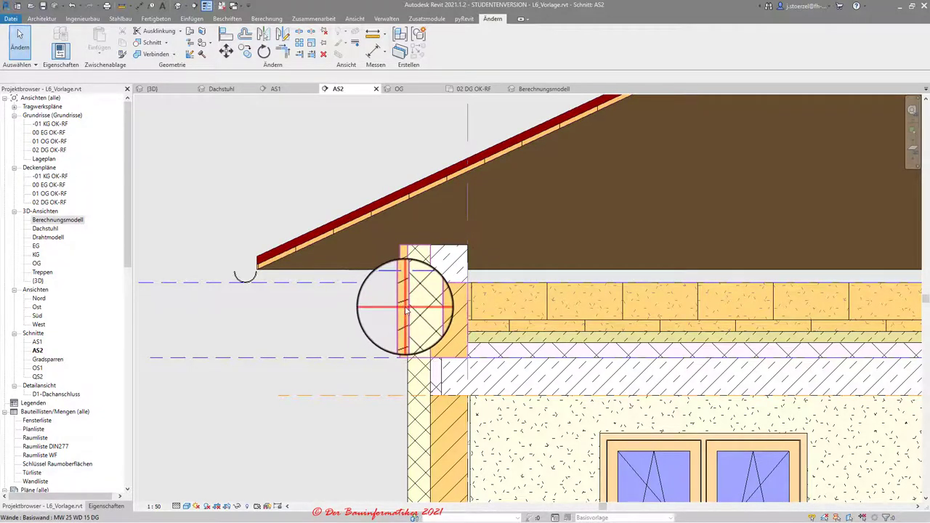
pyautogui.click(405, 310)
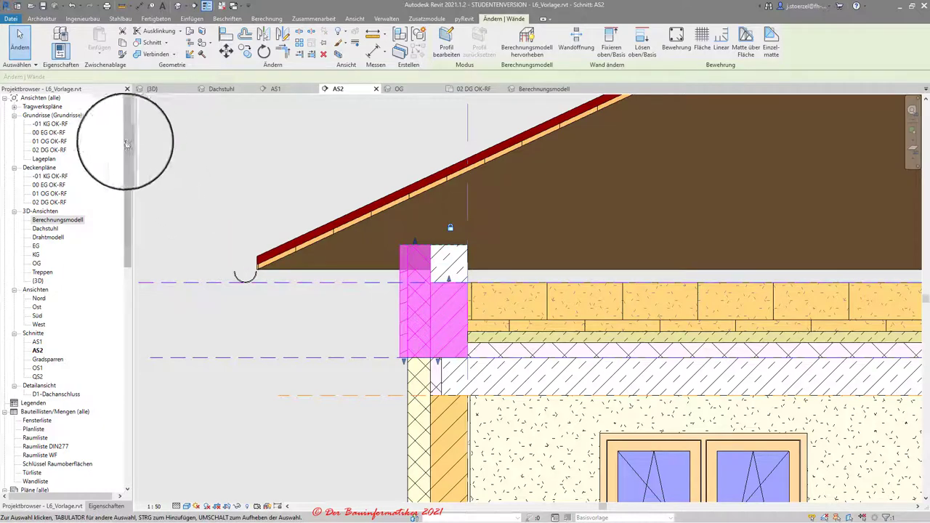
pyautogui.click(109, 506)
pyautogui.click(103, 133)
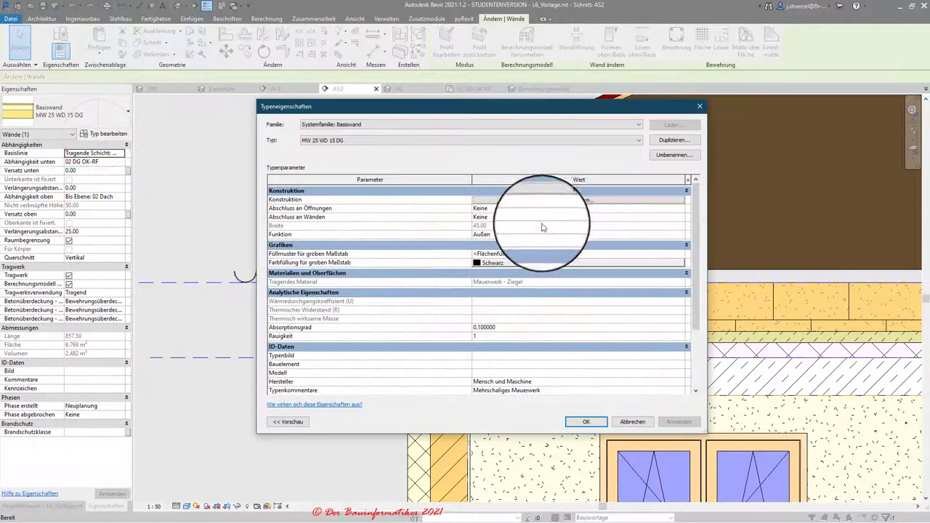
pyautogui.click(556, 206)
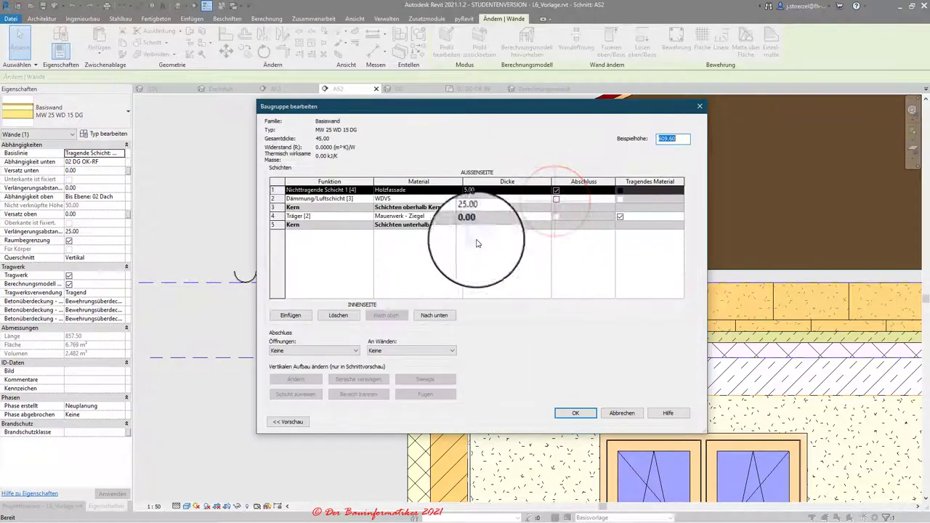
pyautogui.click(280, 421)
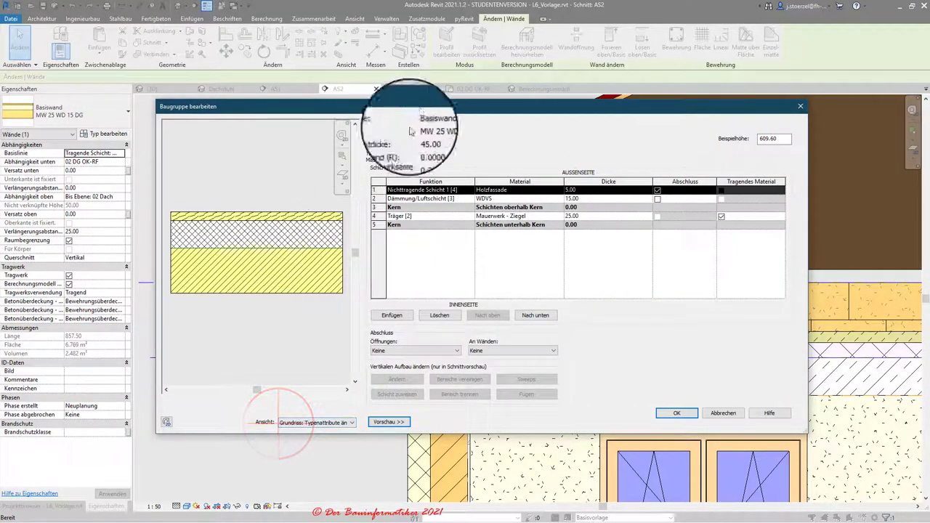
pyautogui.click(316, 422)
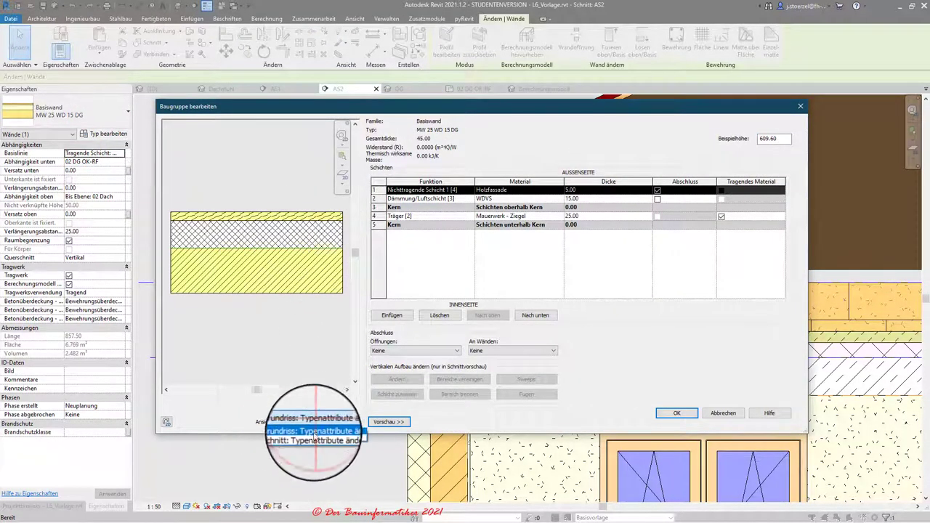
pyautogui.click(316, 445)
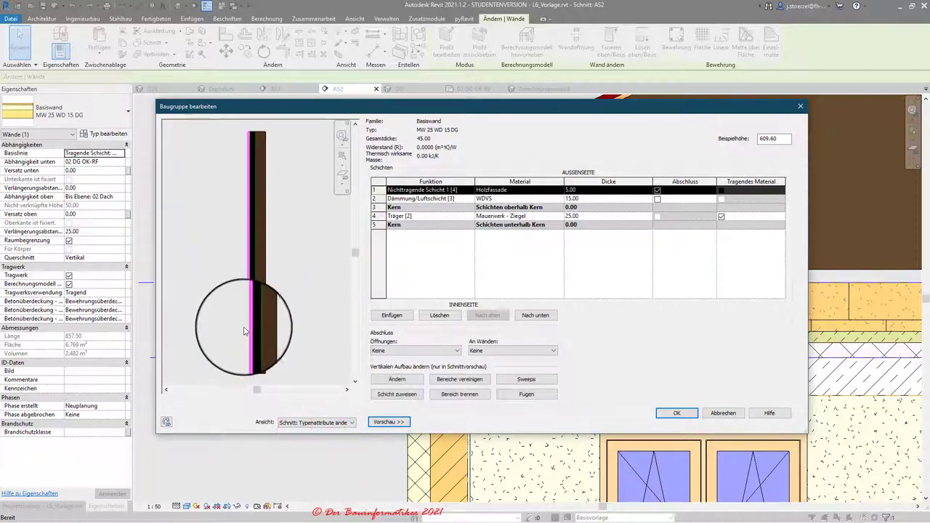
pyautogui.scroll(2, 244, 157)
pyautogui.scroll(3, 239, 159)
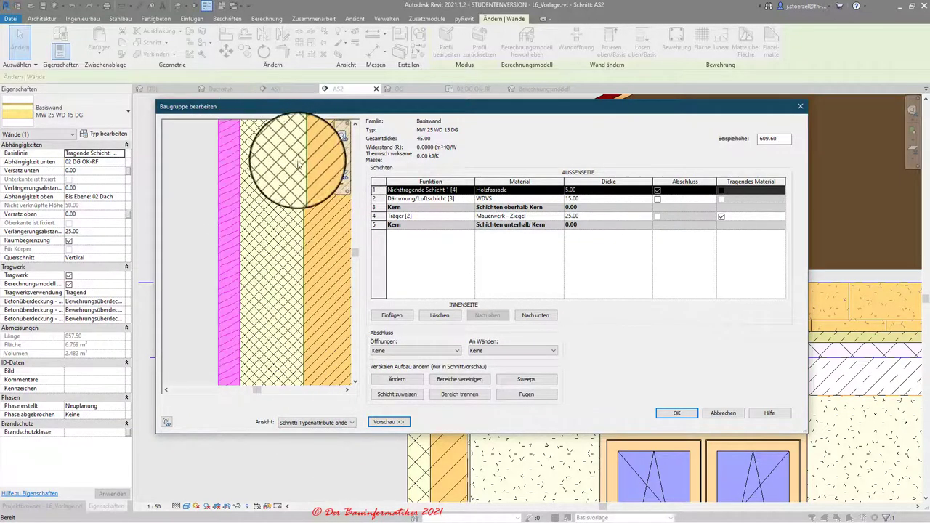
pyautogui.scroll(-2, 239, 228)
pyautogui.scroll(2, 242, 141)
pyautogui.moveTo(282, 173)
pyautogui.mouseDown(button='middle')
pyautogui.moveTo(250, 189)
pyautogui.moveTo(270, 208)
pyautogui.mouseUp(button='middle')
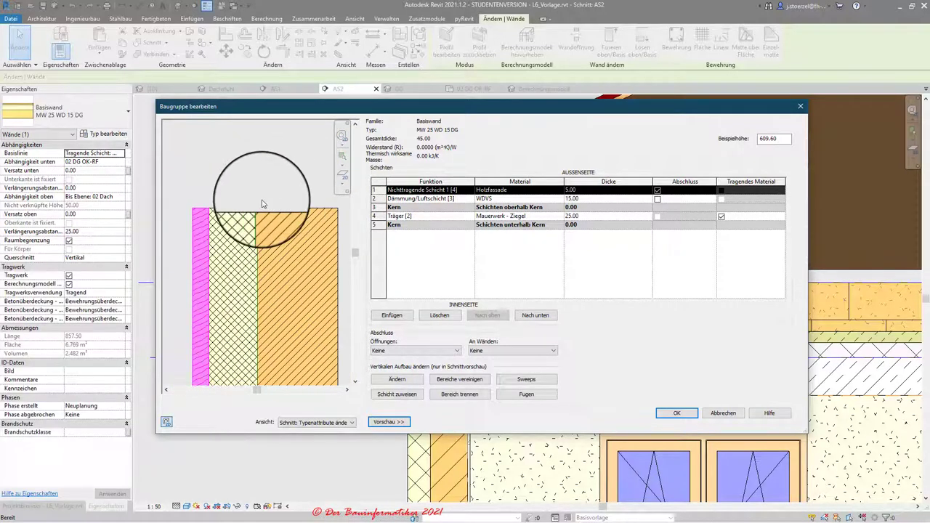
pyautogui.click(397, 379)
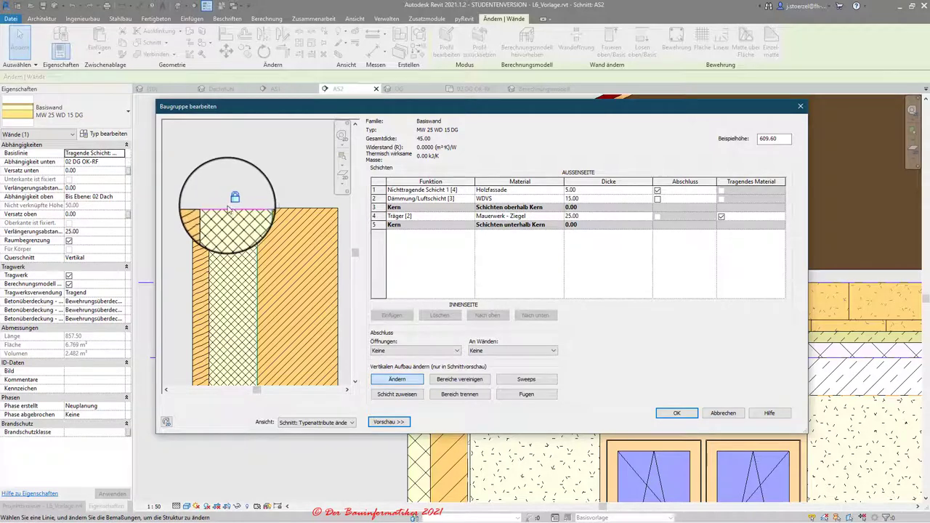
pyautogui.scroll(1, 229, 209)
pyautogui.scroll(1, 228, 208)
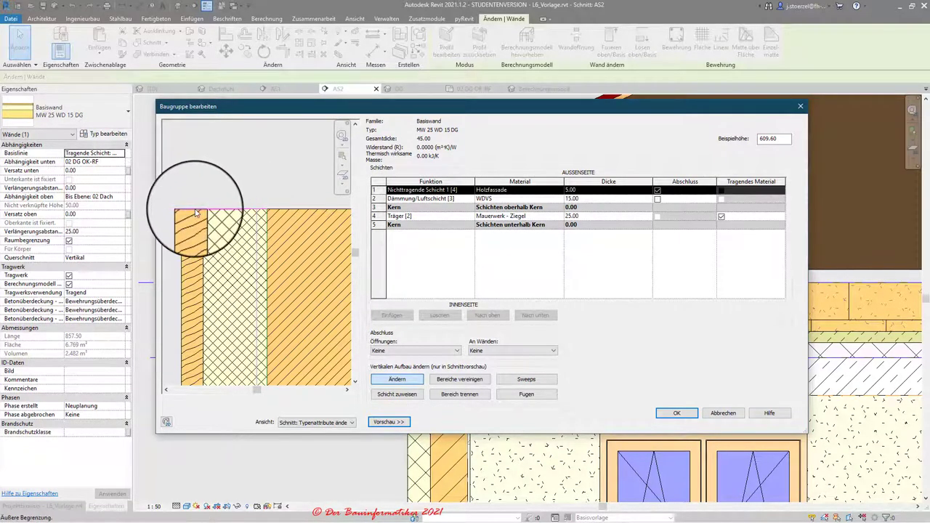
pyautogui.press('Escape')
pyautogui.press('Escape')
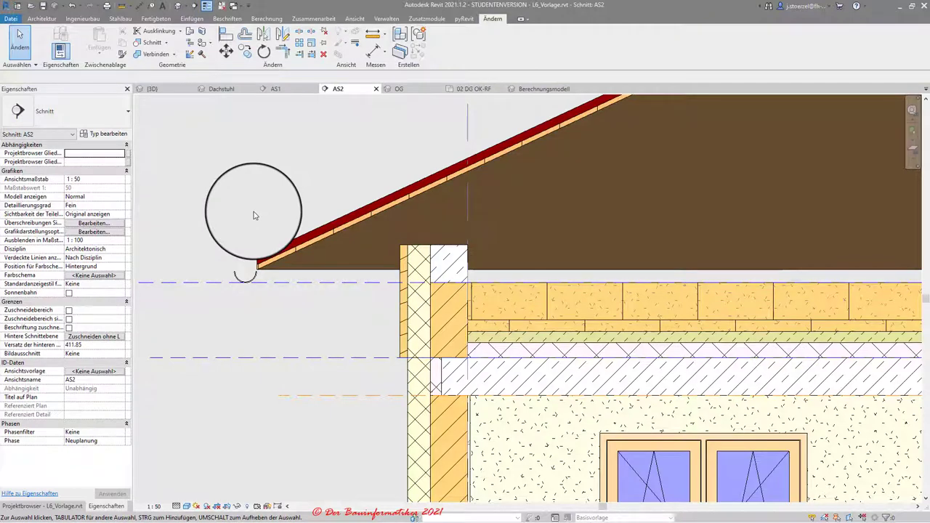
# Deselect the eave wall and zoom out to see the whole hipped roof in AS2.
pyautogui.click(420, 248)
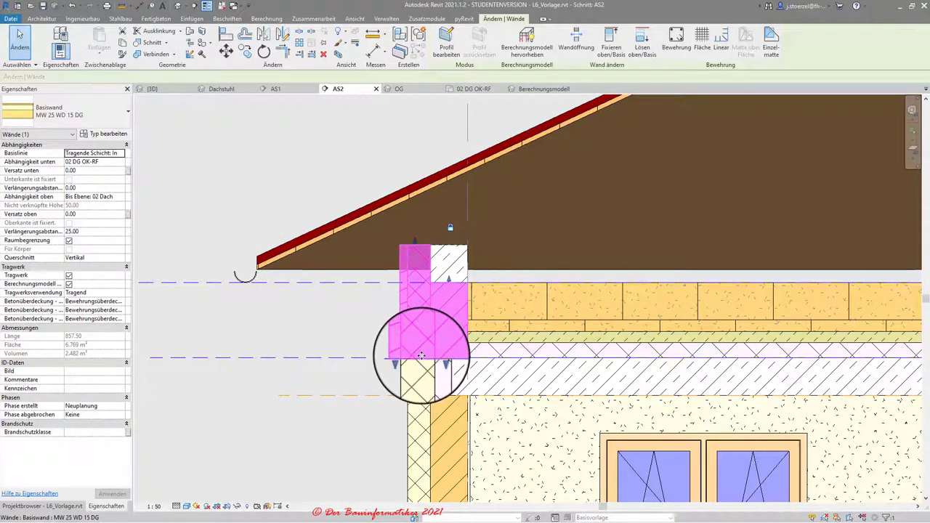
pyautogui.scroll(-3, 301, 332)
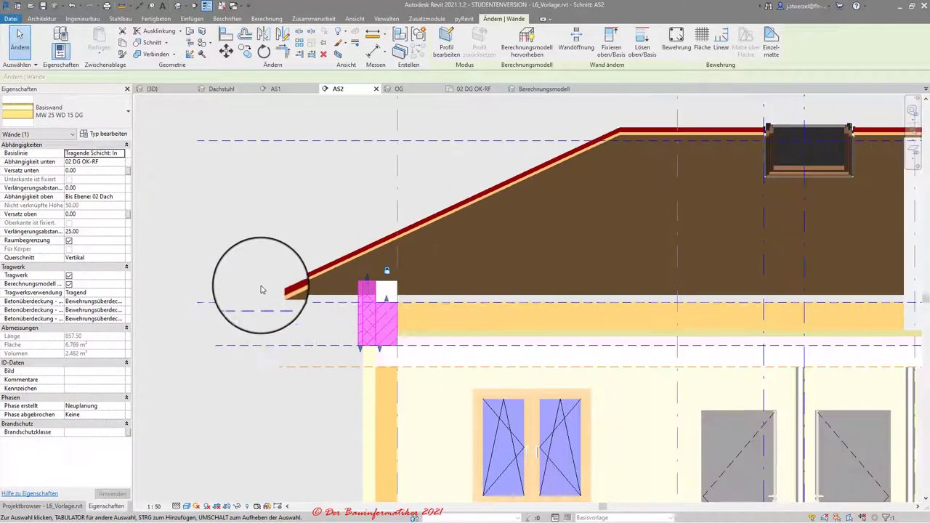
pyautogui.click(254, 291)
pyautogui.scroll(-1, 249, 318)
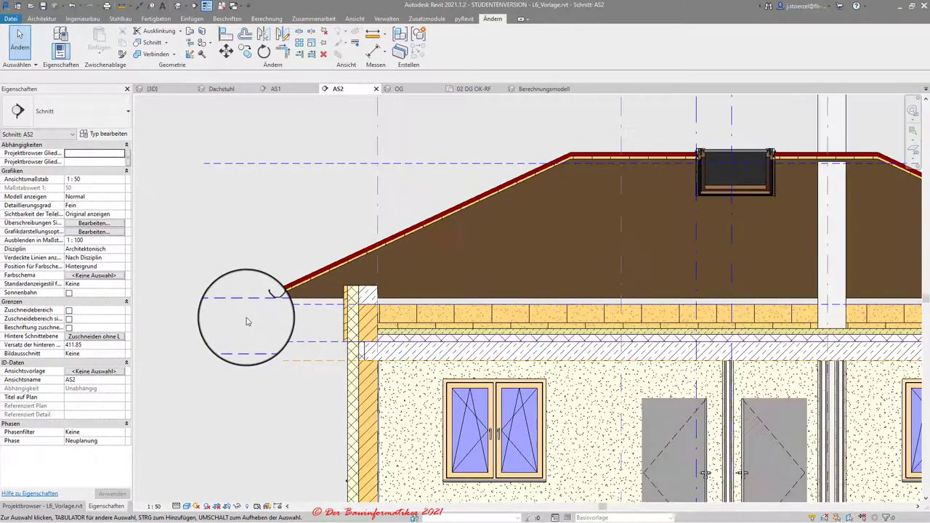
pyautogui.scroll(-1, 247, 321)
pyautogui.scroll(-1, 258, 321)
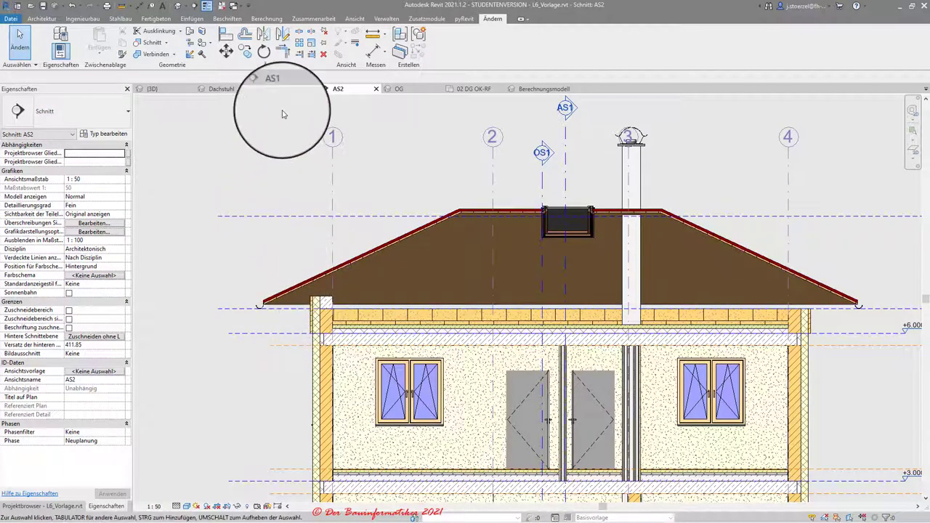
# Switch to the 02 DG OK-RF floor plan and zoom to the roof area.
pyautogui.click(479, 90)
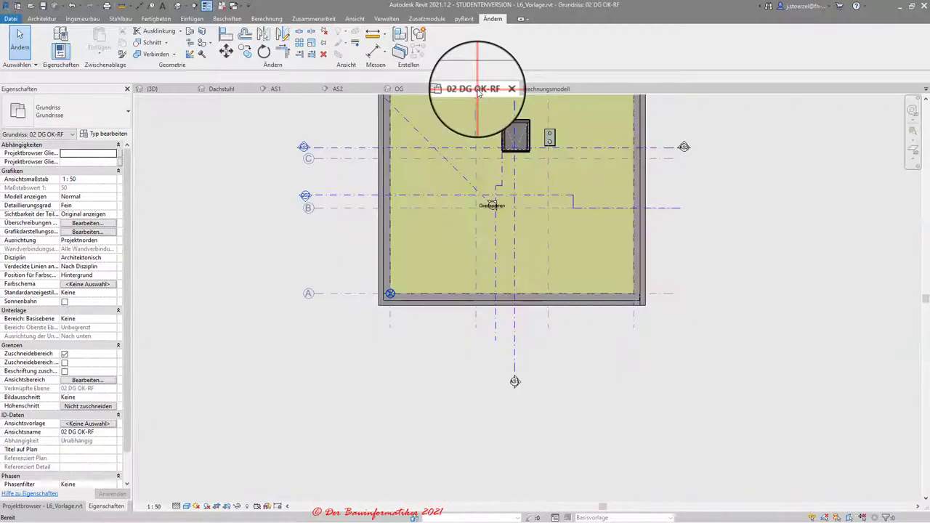
pyautogui.scroll(-1, 422, 237)
pyautogui.scroll(-1, 426, 225)
pyautogui.scroll(1, 374, 269)
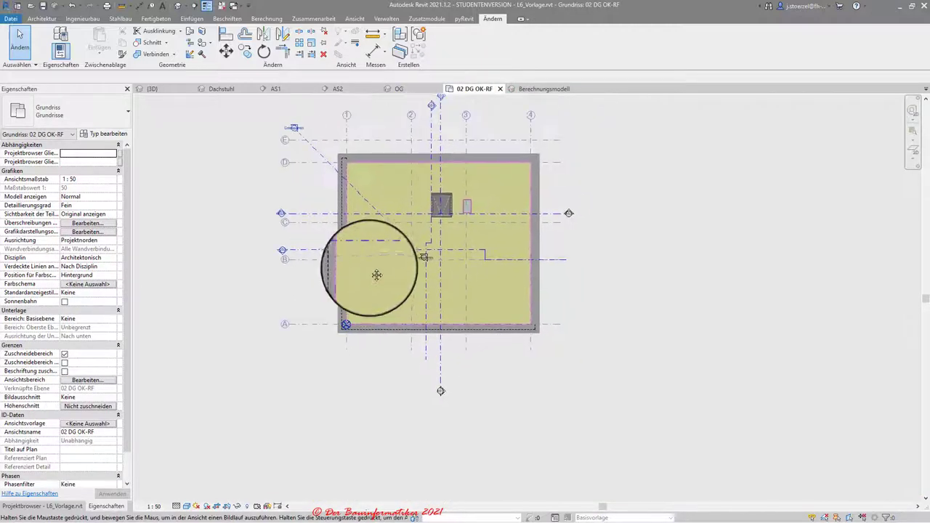
pyautogui.scroll(-1, 305, 271)
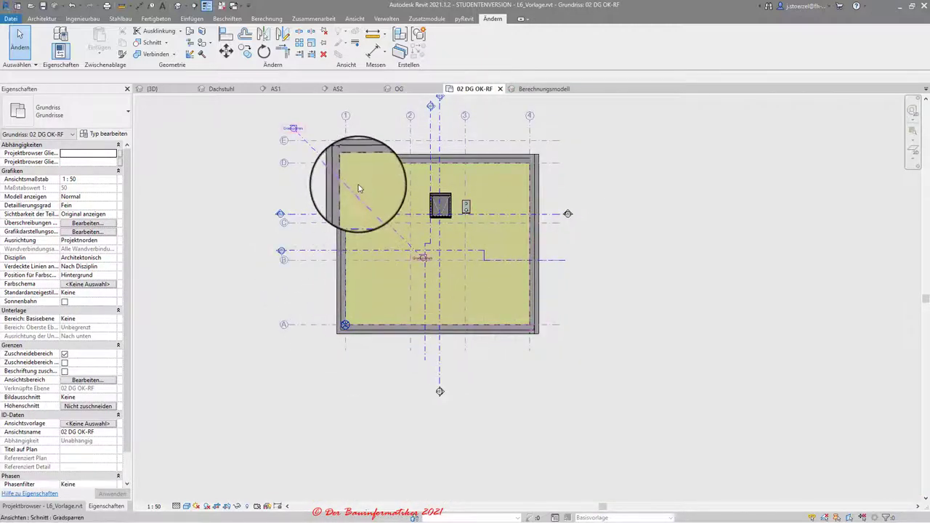
pyautogui.scroll(1, 356, 190)
pyautogui.scroll(1, 312, 191)
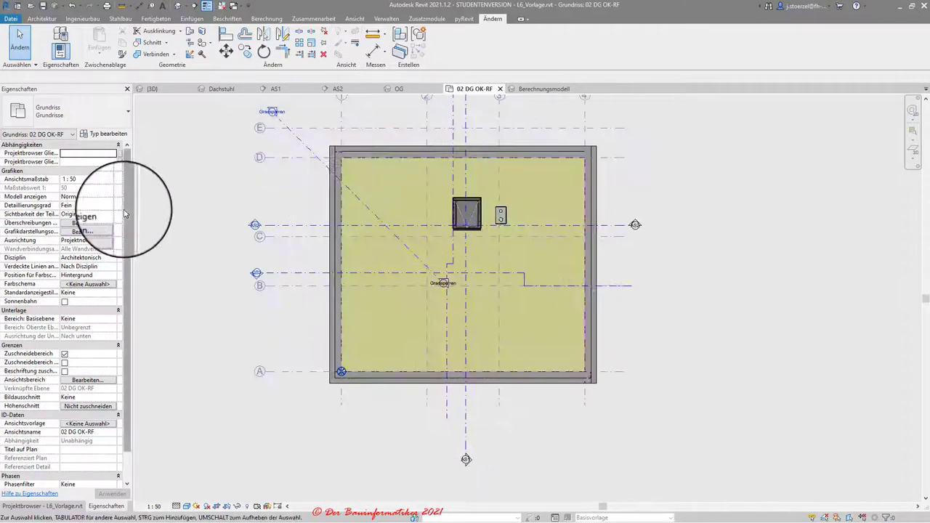
# Start the Ingenieurbau Träger tool and browse the beam types toward Skelettbau Holz – Pfette.
pyautogui.click(82, 19)
pyautogui.click(50, 36)
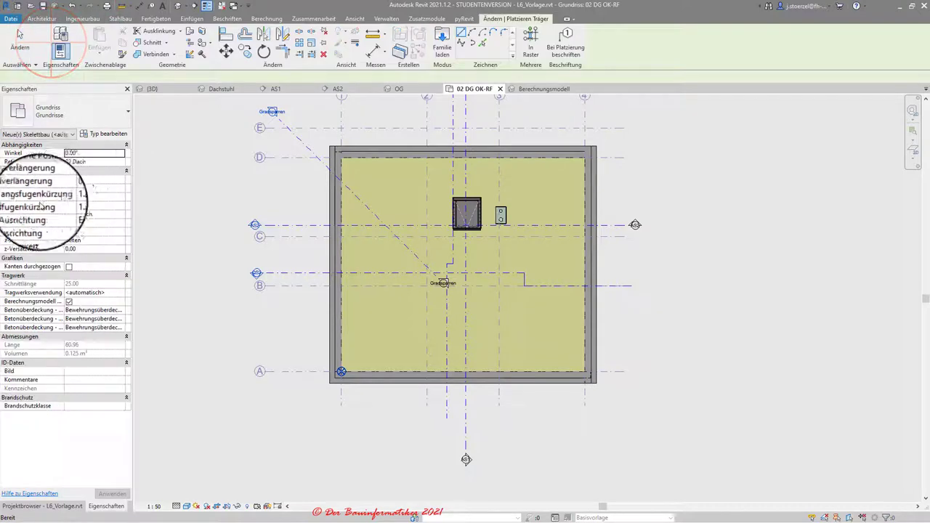
pyautogui.click(91, 119)
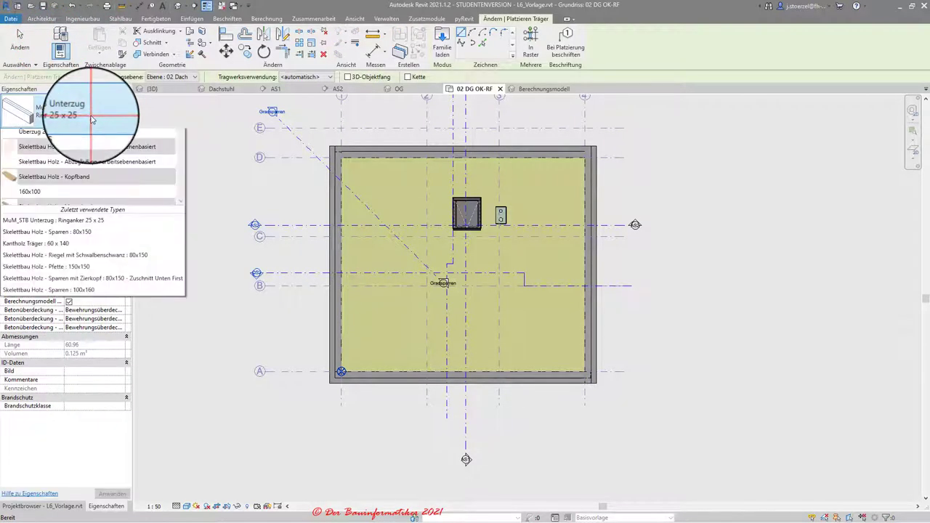
pyautogui.moveTo(179, 174); pyautogui.dragTo(181, 209)
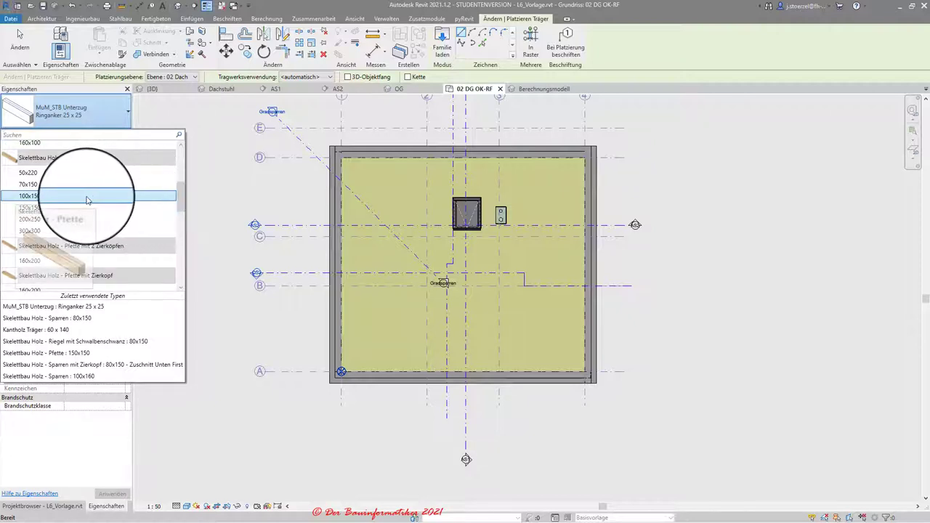
# Close the beam type list, then select the existing eave purlin and review its properties.
pyautogui.press('Escape')
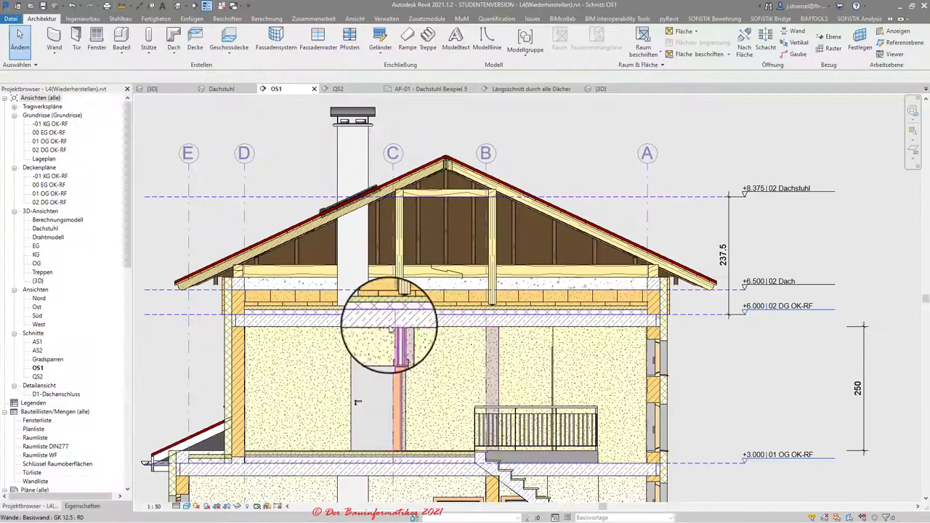
pyautogui.click(237, 273)
pyautogui.press('Escape')
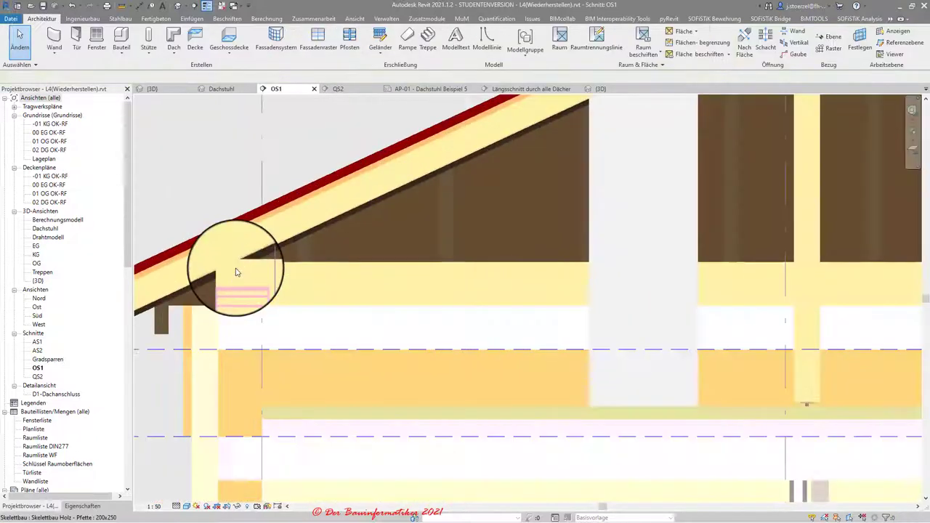
pyautogui.scroll(5, 237, 273)
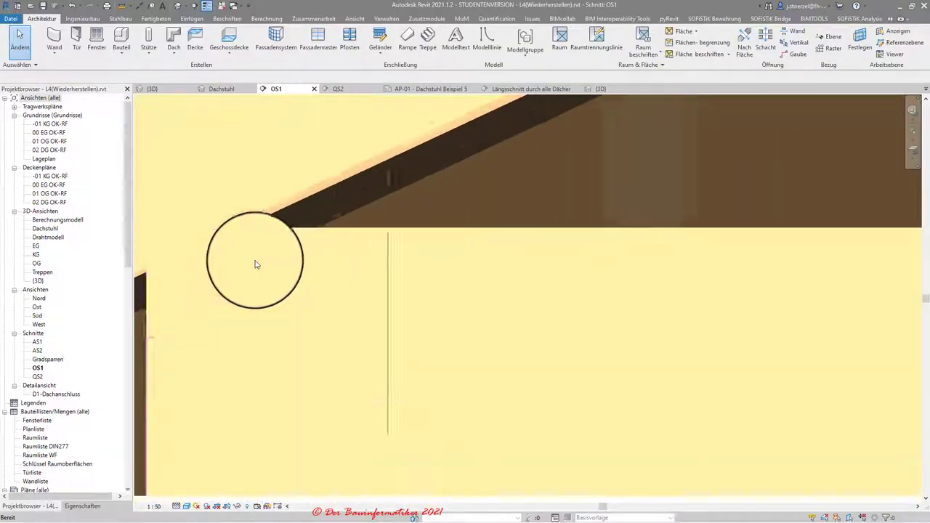
pyautogui.click(319, 215)
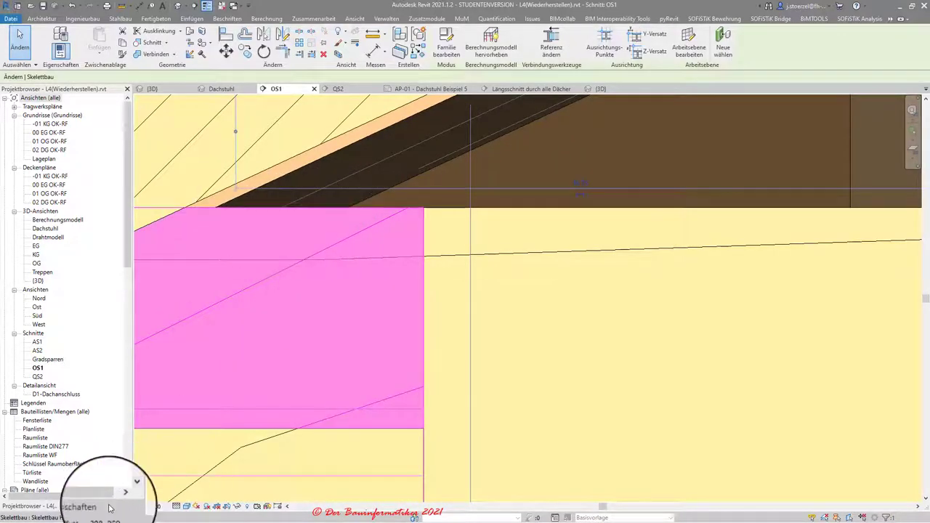
pyautogui.click(82, 505)
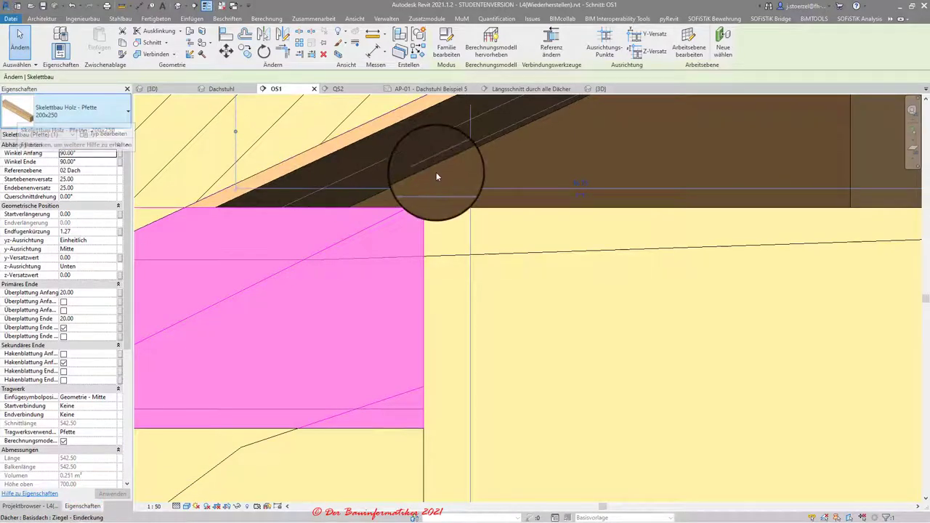
pyautogui.press('Escape')
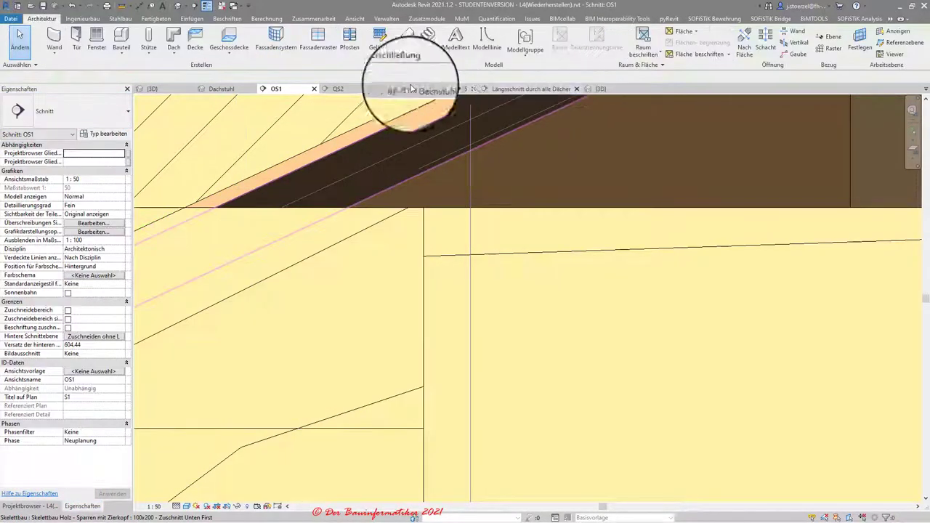
pyautogui.scroll(-2, 560, 131)
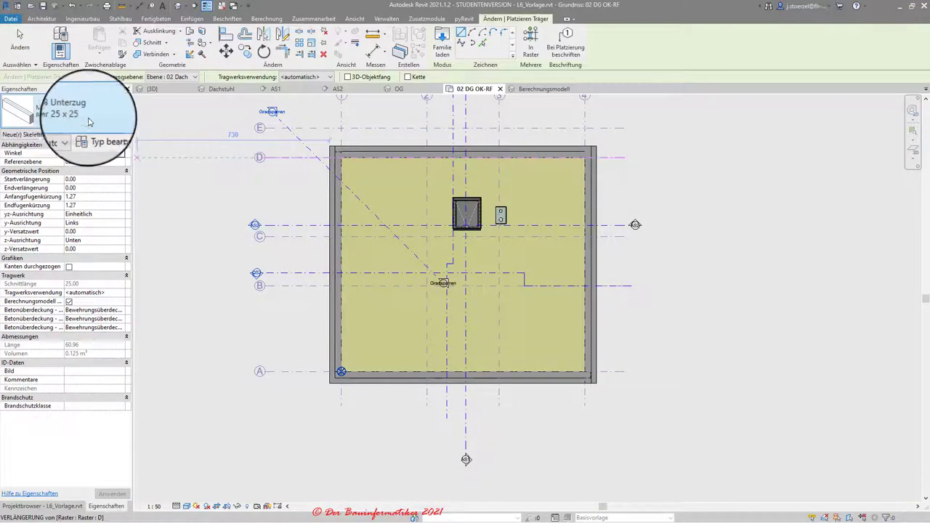
# Choose the Skelettbau Holz - Pfette 200x250 beam type in the Type Selector.
pyautogui.click(127, 110)
pyautogui.scroll(-3, 73, 243)
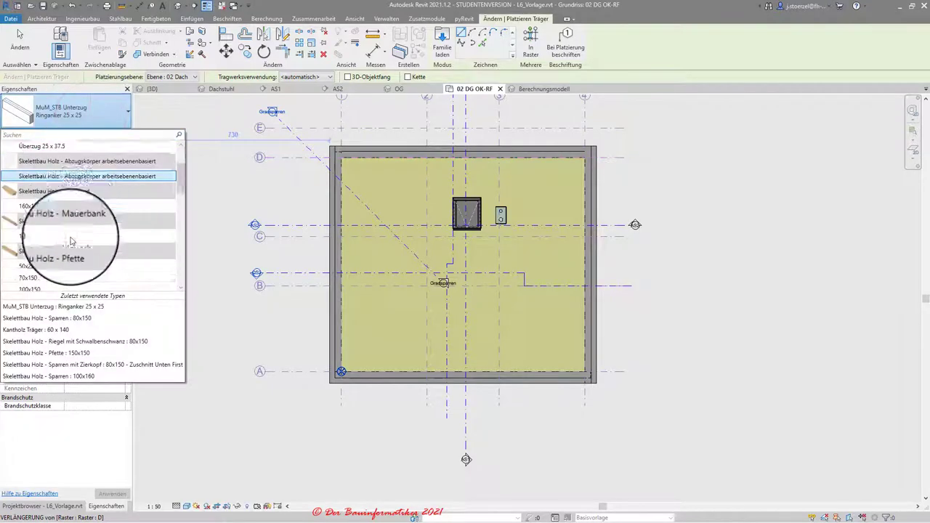
pyautogui.scroll(-1, 70, 244)
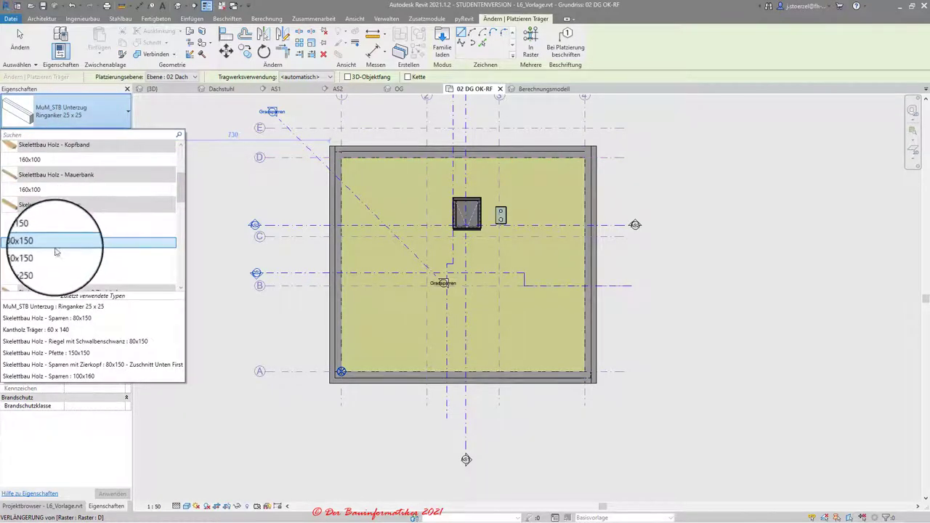
pyautogui.click(37, 266)
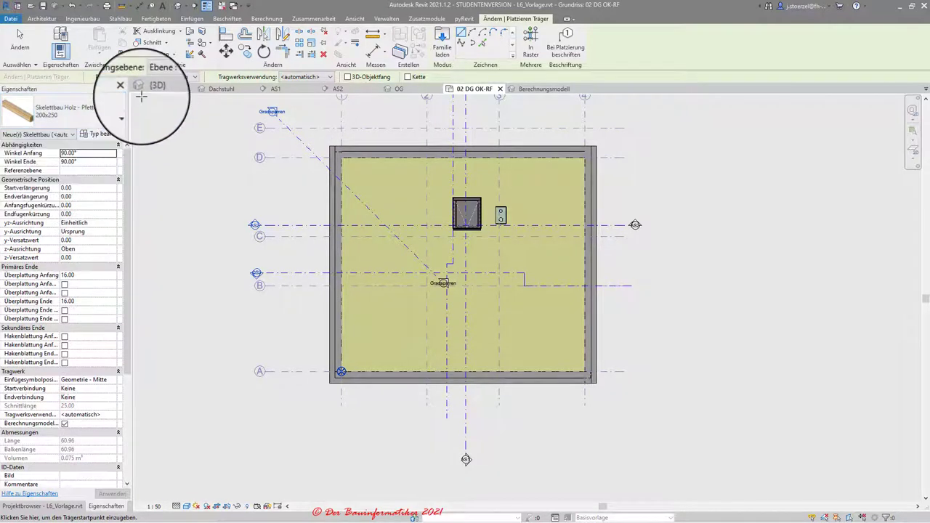
# Keep placement level 02 Dach and set the beam's z-Justification to Unten.
pyautogui.click(187, 77)
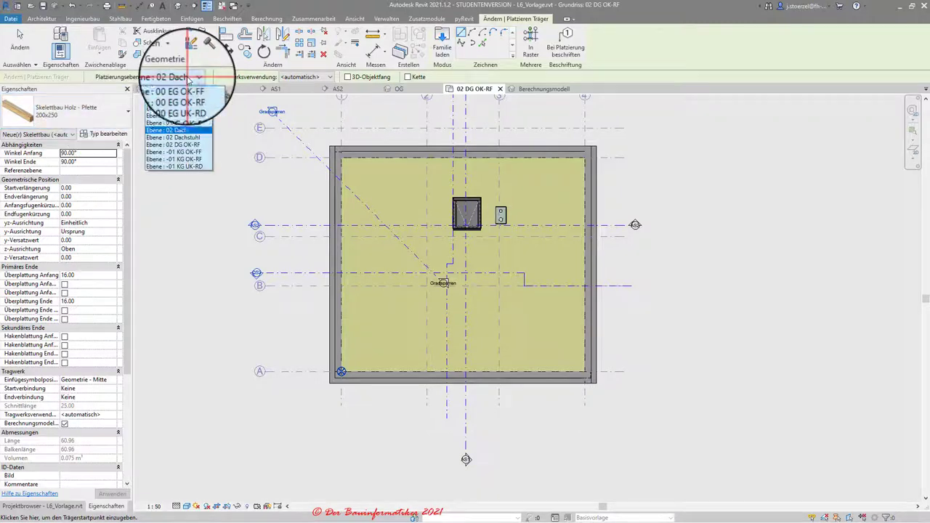
pyautogui.click(216, 120)
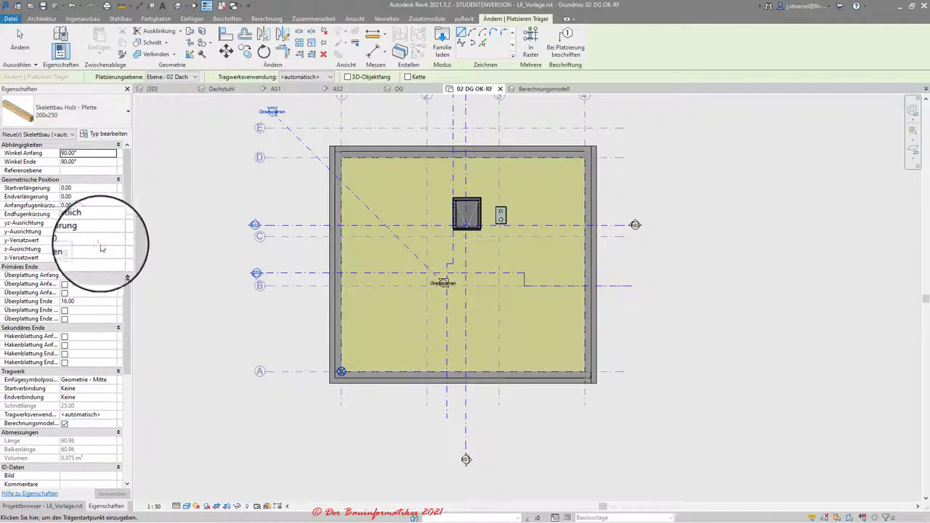
pyautogui.click(113, 251)
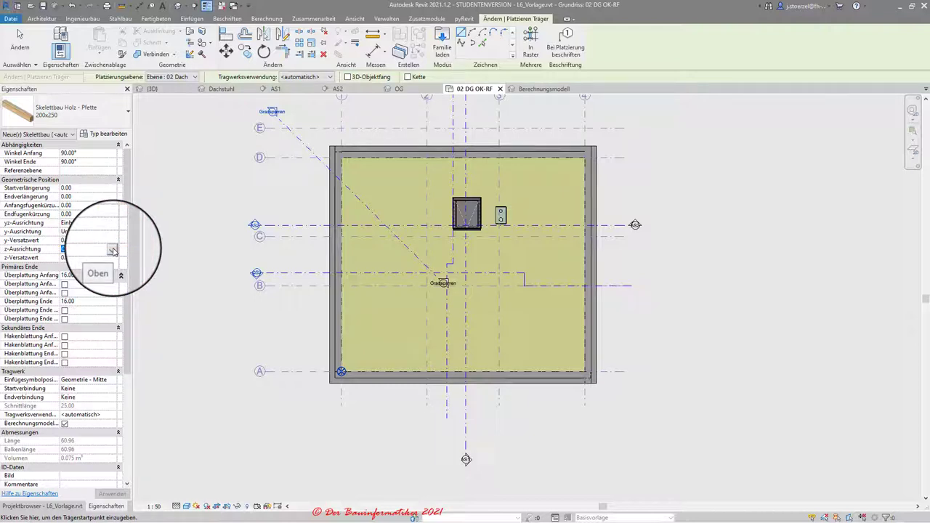
pyautogui.click(113, 250)
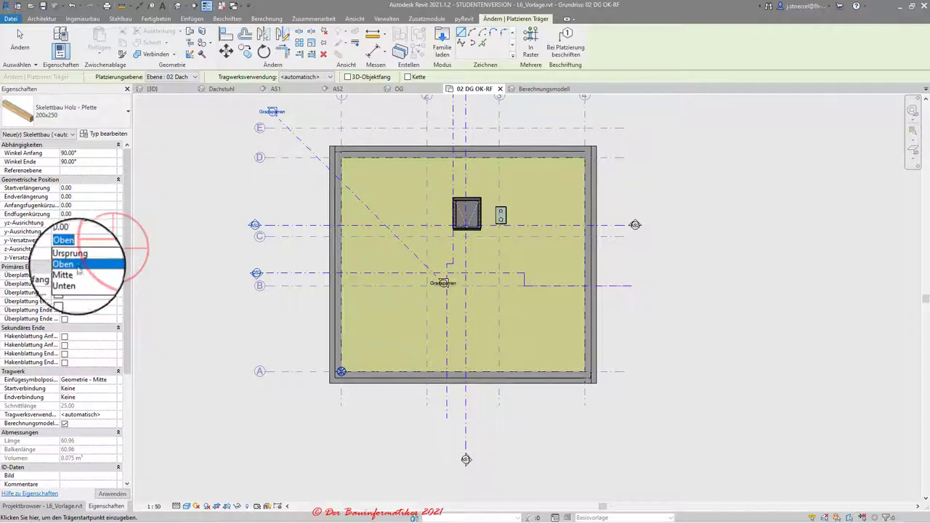
pyautogui.click(86, 266)
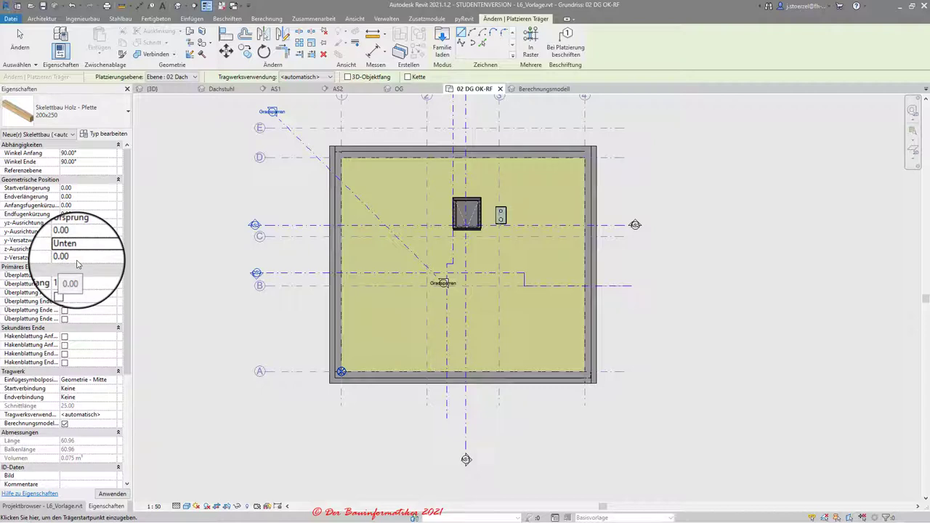
# Switch to section AS1 and cancel the Arbeitsebene work plane prompt.
pyautogui.click(275, 89)
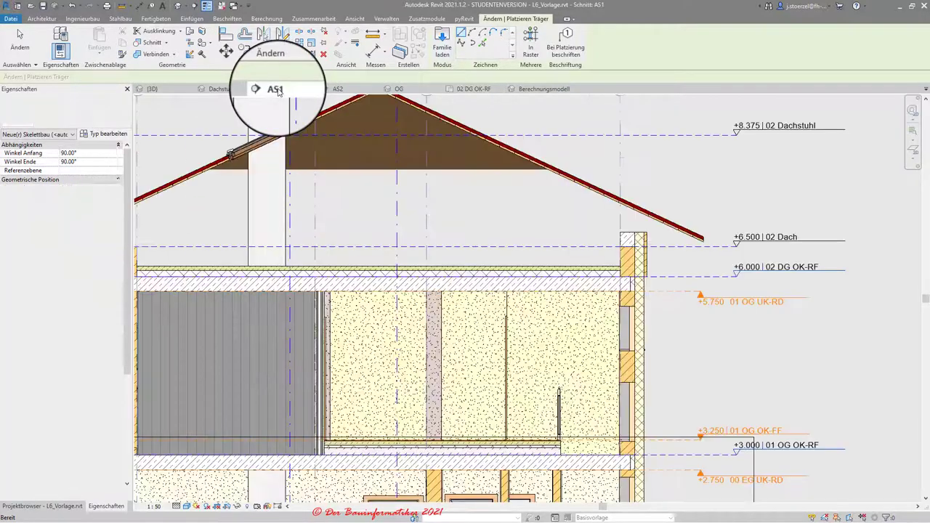
pyautogui.click(376, 148)
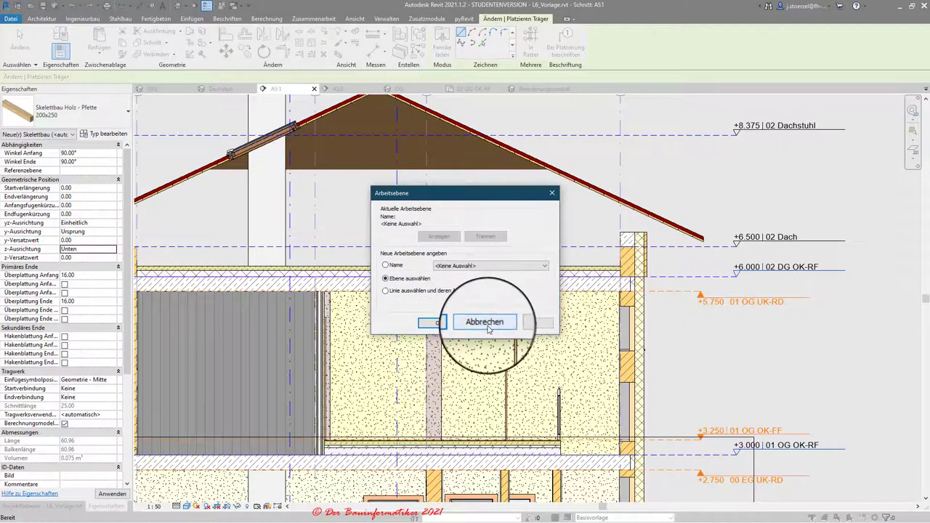
pyautogui.moveTo(429, 193); pyautogui.dragTo(346, 179)
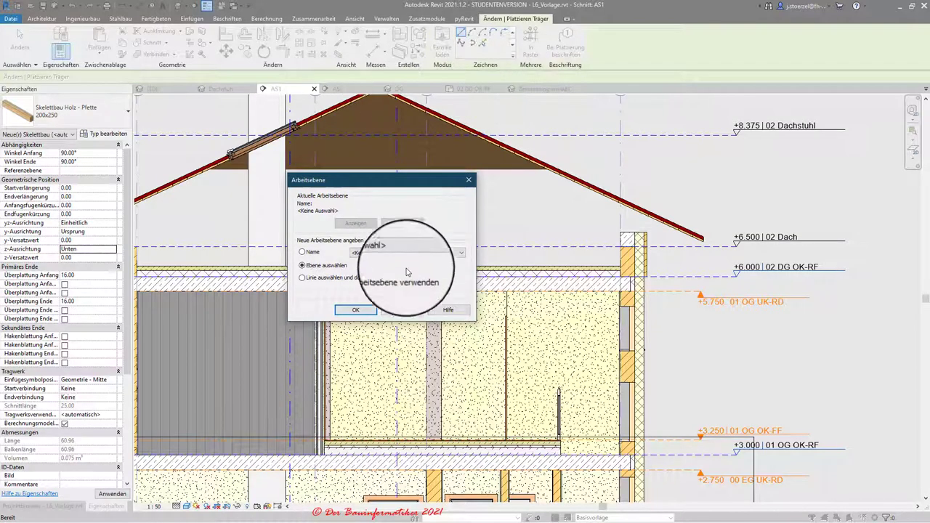
pyautogui.click(402, 309)
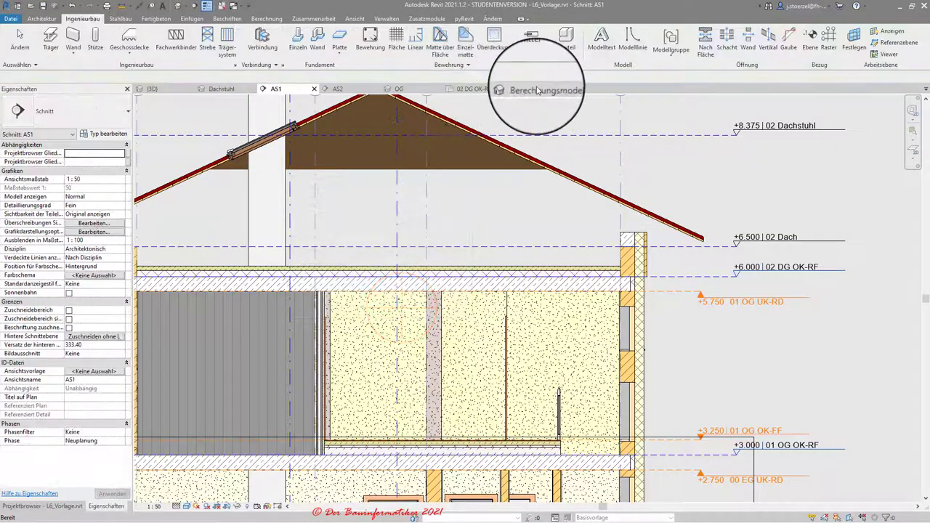
# Back in 02 DG OK-RF, start a Pfette 200x250 beam with 25.00 z-offset using Pick Lines.
pyautogui.click(457, 88)
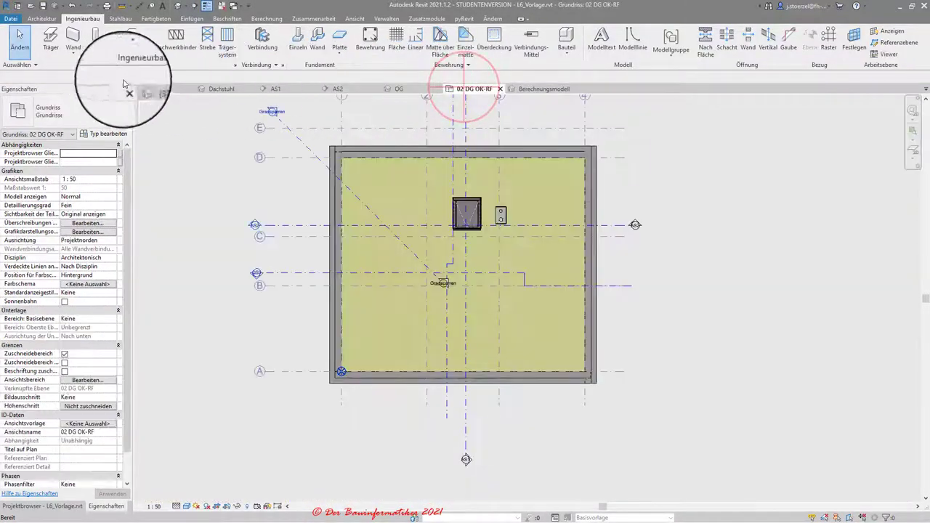
pyautogui.click(40, 39)
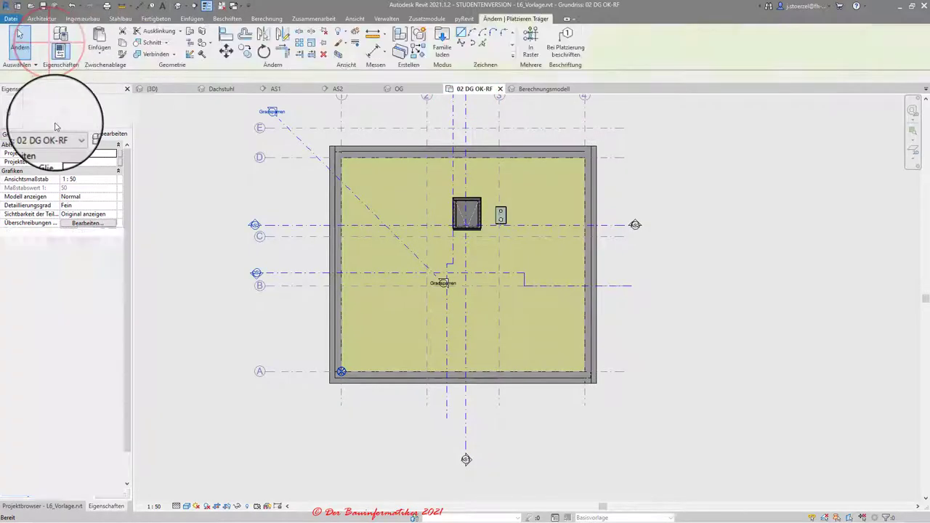
pyautogui.click(78, 121)
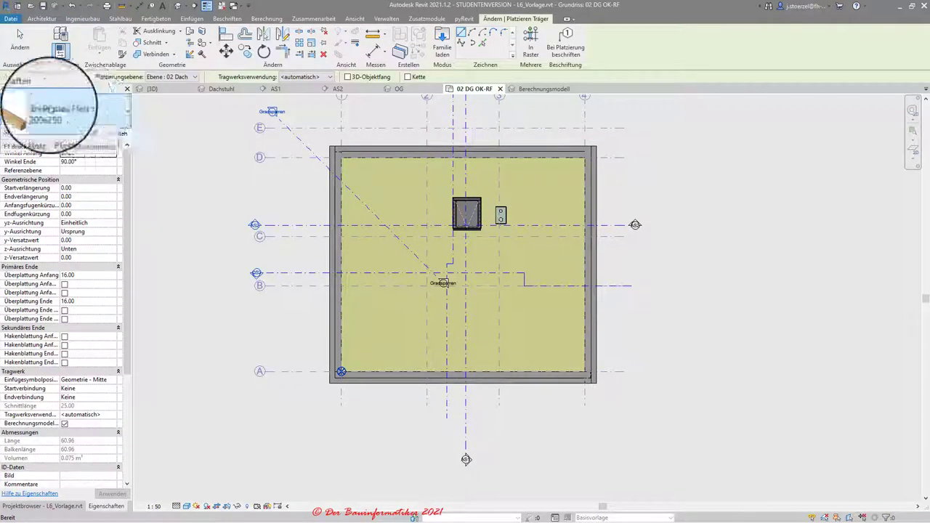
pyautogui.click(83, 141)
pyautogui.click(114, 258)
pyautogui.write('25')
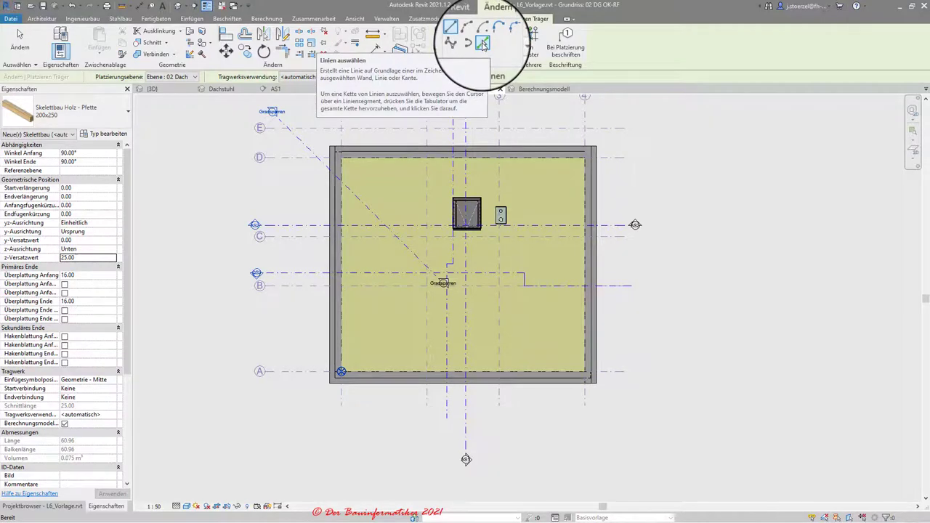
pyautogui.click(483, 44)
pyautogui.scroll(5, 322, 274)
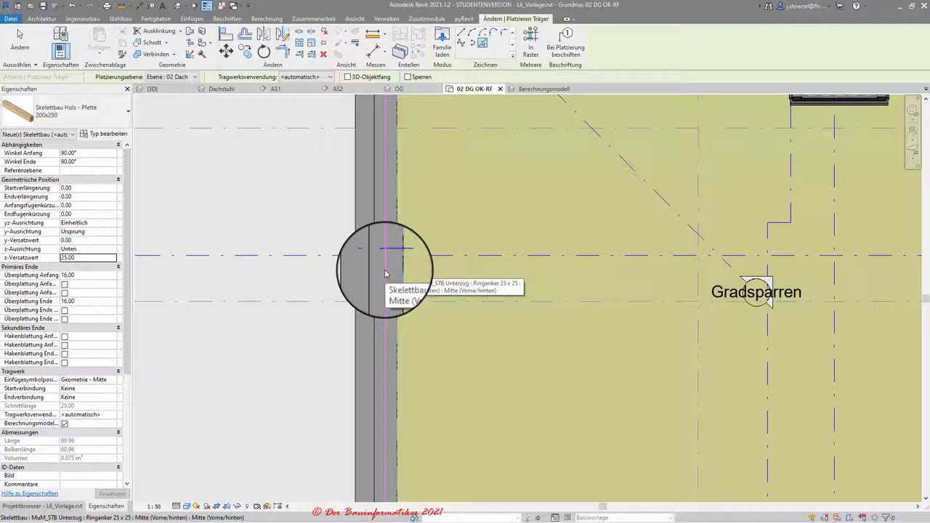
# Place a purlin along the left ring beam with y-Justification set to Mitte.
pyautogui.click(384, 270)
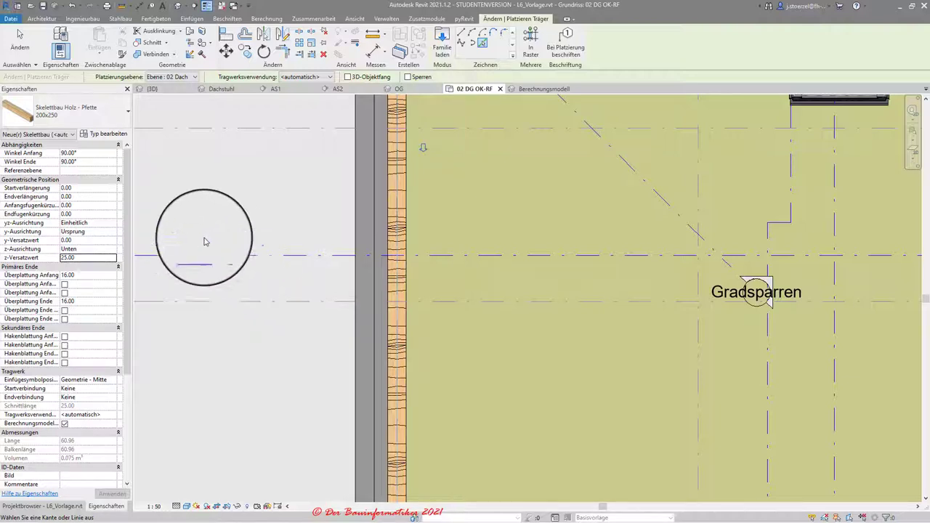
pyautogui.click(82, 235)
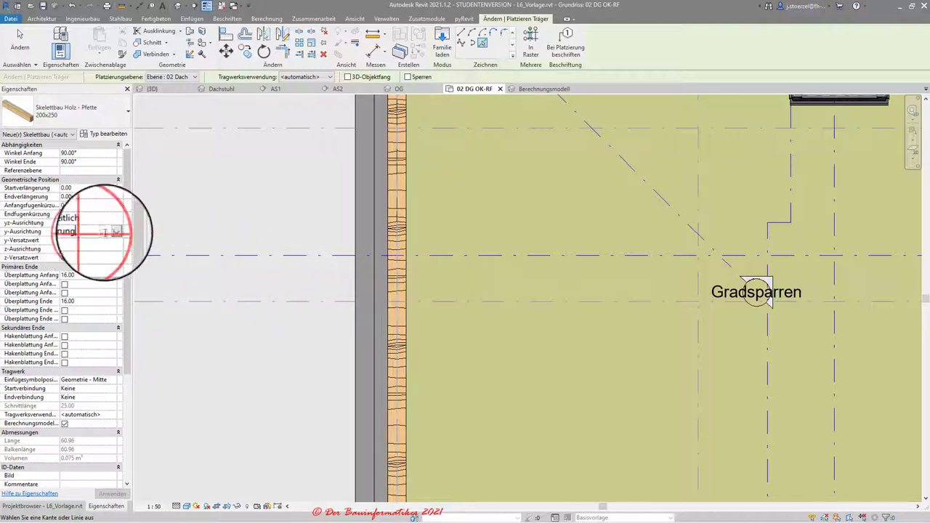
pyautogui.click(73, 255)
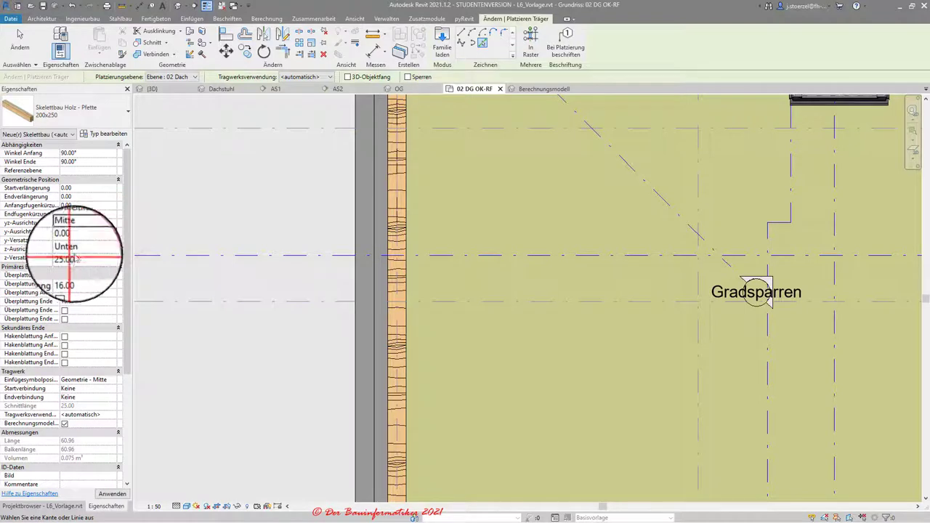
pyautogui.click(113, 493)
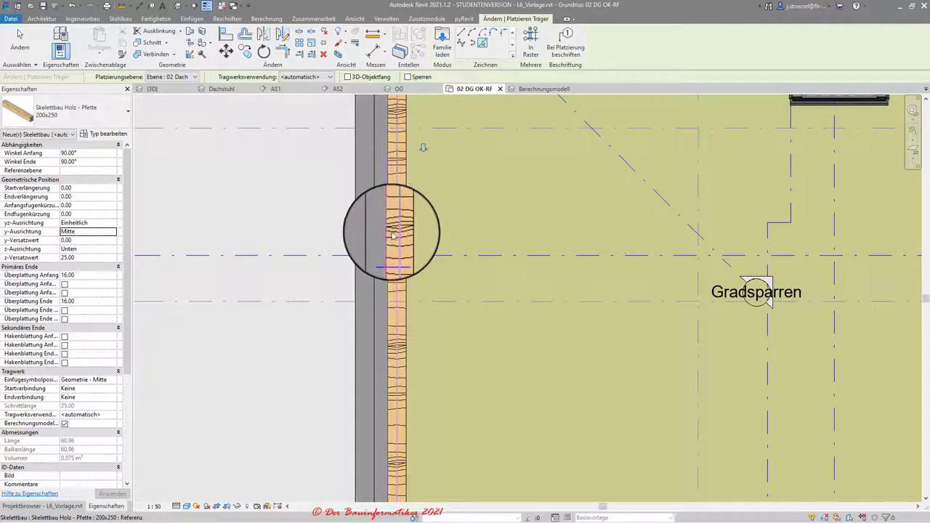
# Place a second Pfette 200x250 purlin along the bottom ring beam.
pyautogui.scroll(-2, 335, 265)
pyautogui.scroll(-2, 332, 270)
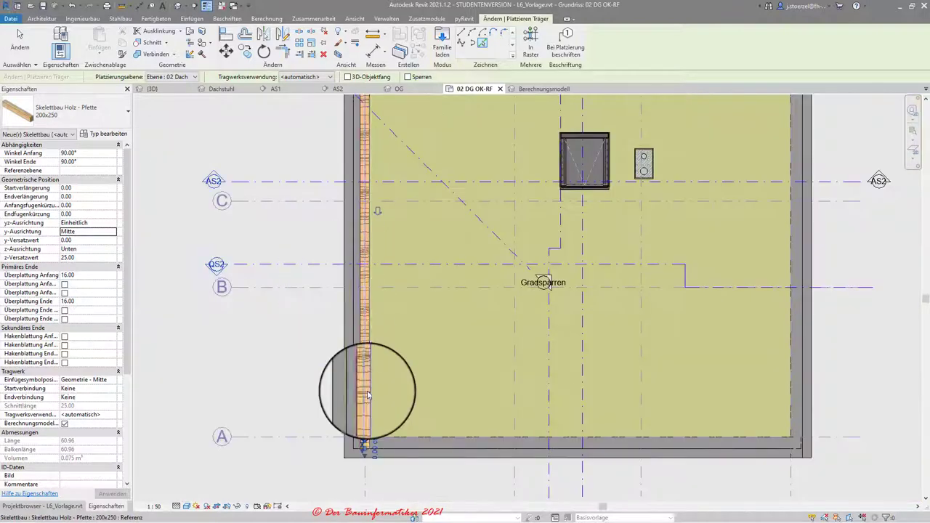
pyautogui.scroll(2, 367, 394)
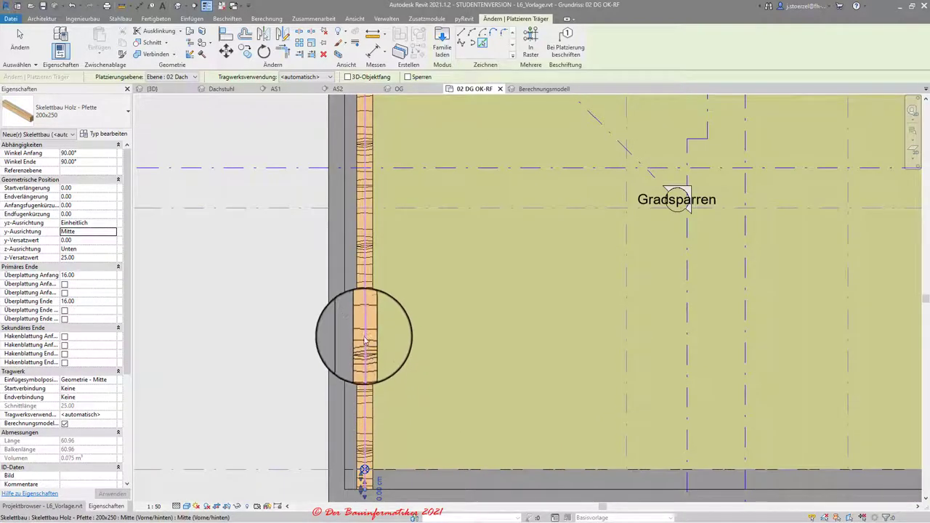
pyautogui.scroll(-2, 298, 319)
pyautogui.scroll(1, 367, 327)
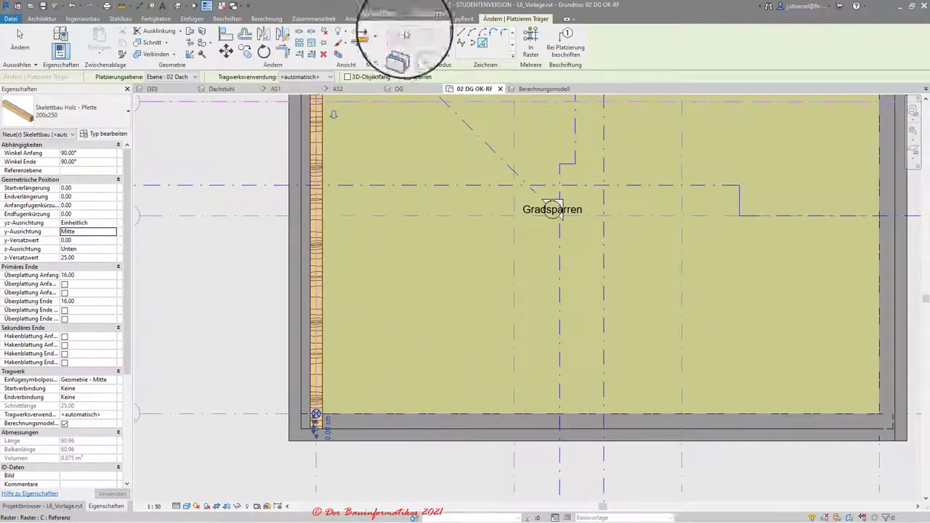
pyautogui.click(483, 43)
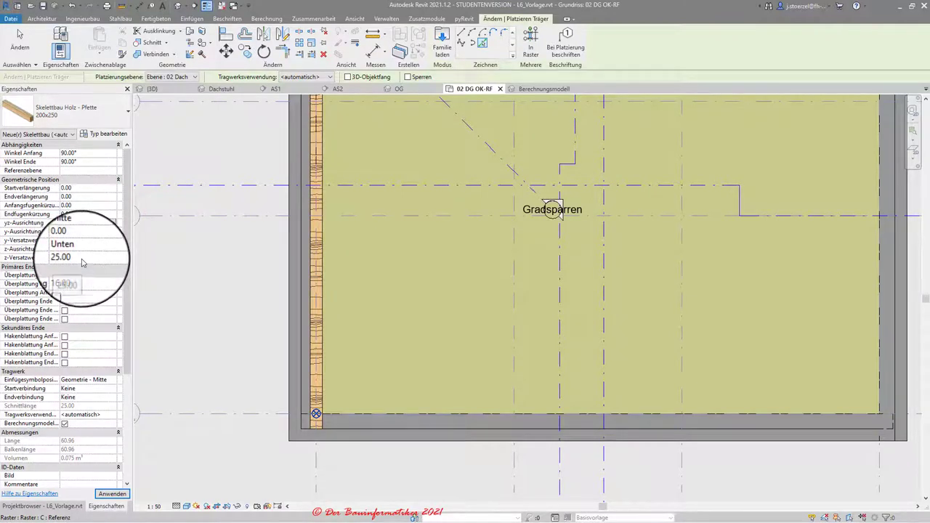
pyautogui.click(433, 427)
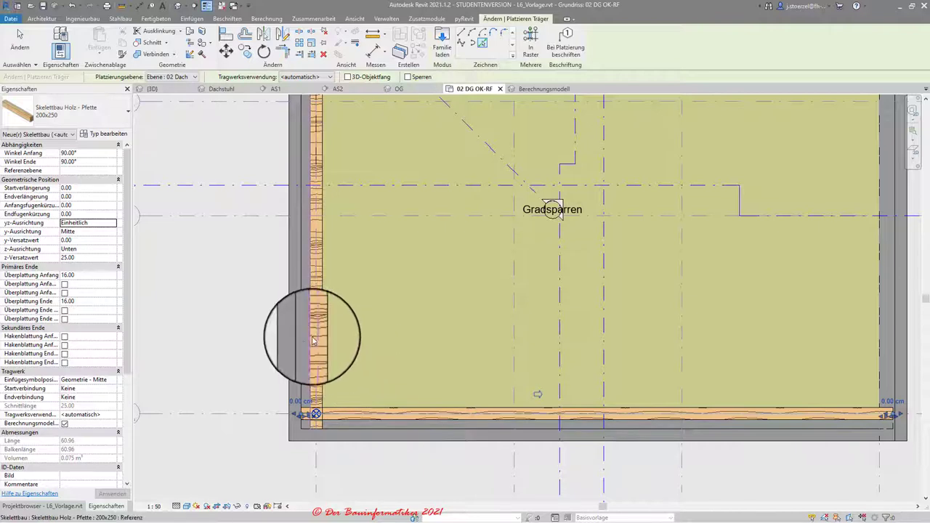
pyautogui.click(289, 316)
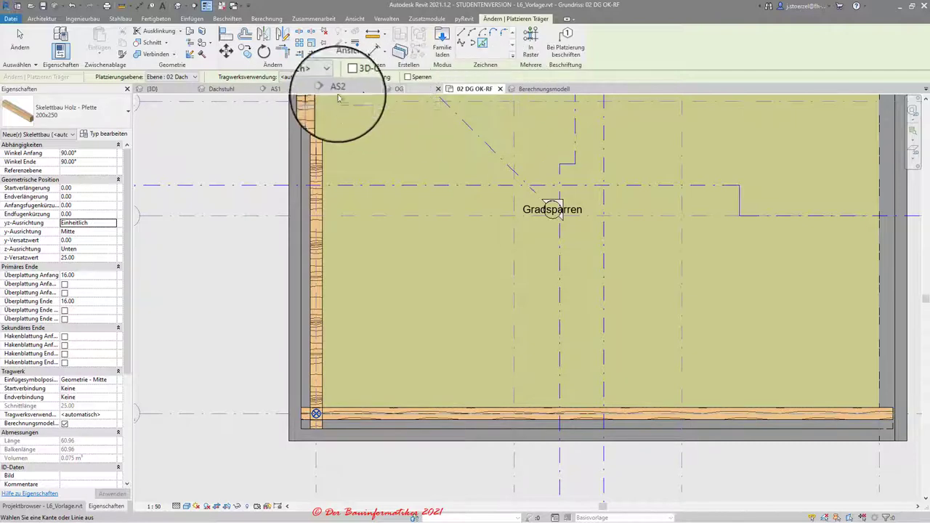
# Switch to section AS1, dismiss the work plane prompt, and locate the new purlin.
pyautogui.click(280, 88)
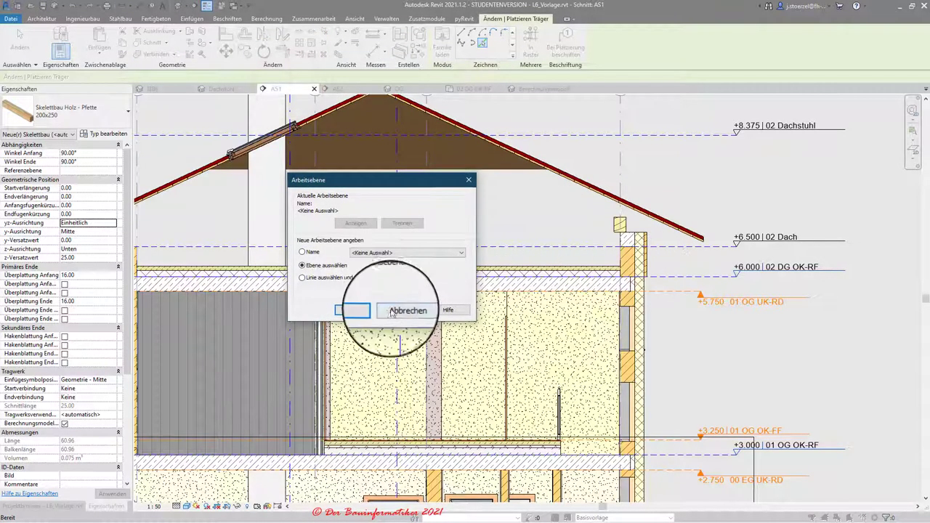
pyautogui.click(397, 310)
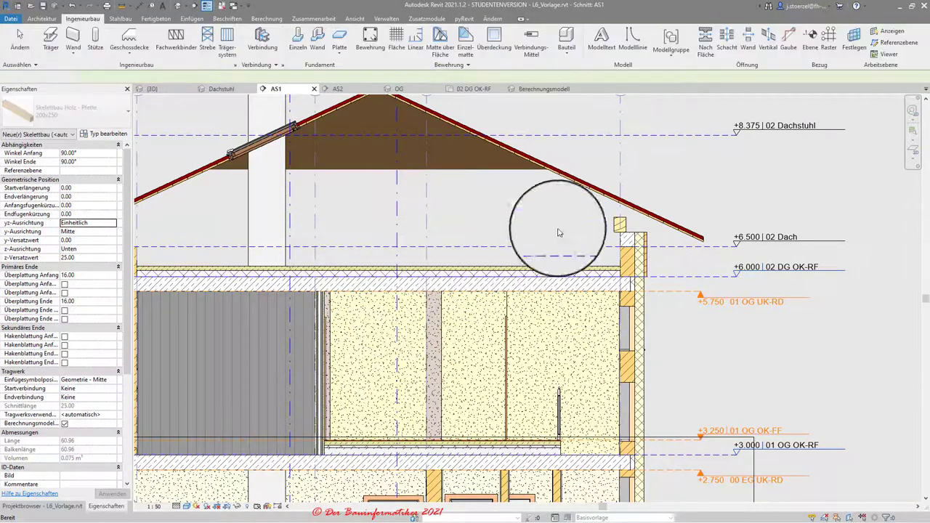
pyautogui.scroll(4, 622, 220)
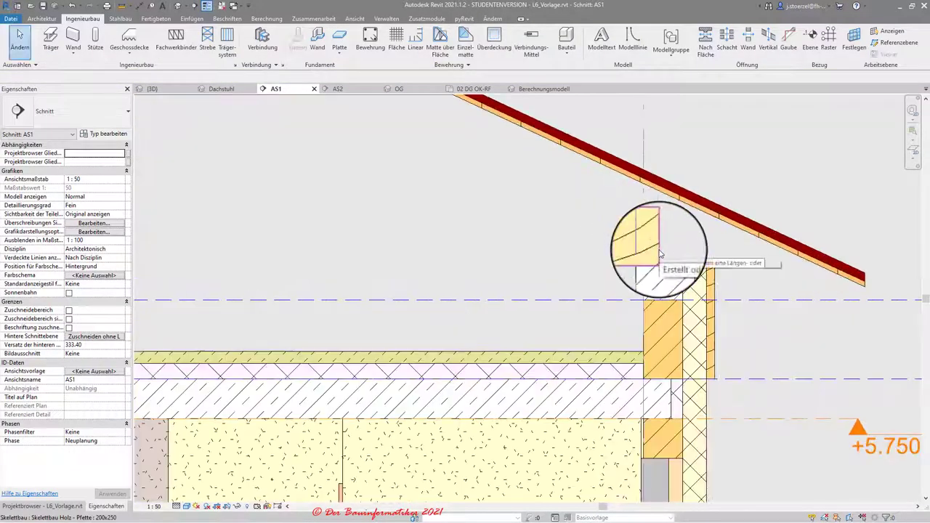
pyautogui.click(653, 246)
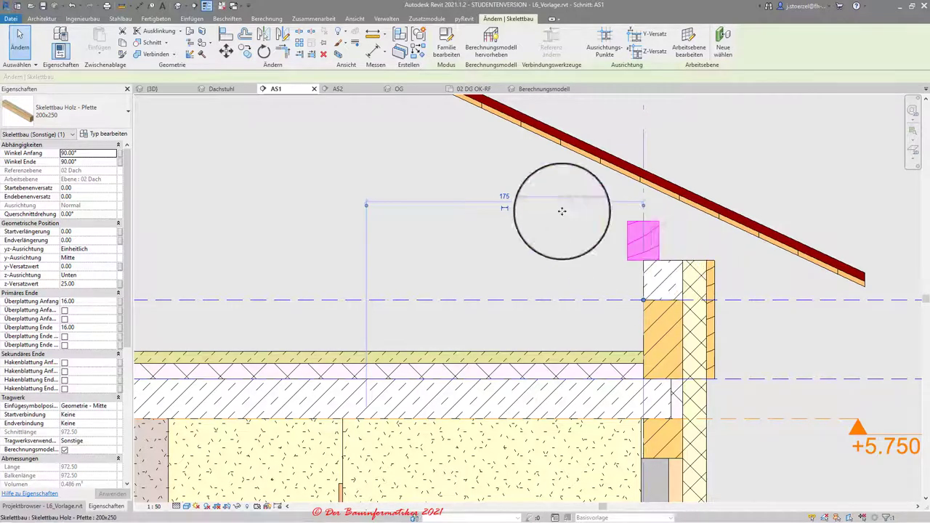
pyautogui.press('Escape')
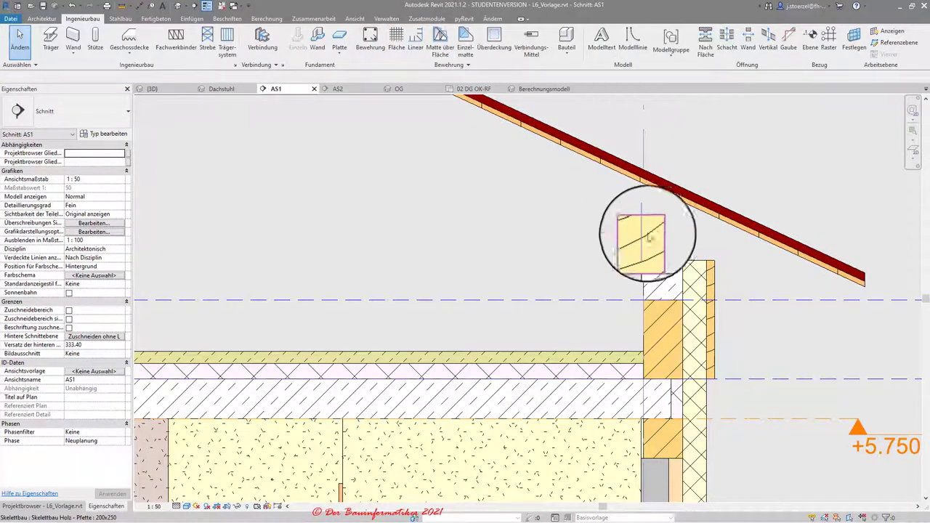
# Align the purlin's centre to the wall's centre line above the ring beam.
pyautogui.click(640, 238)
pyautogui.click(226, 34)
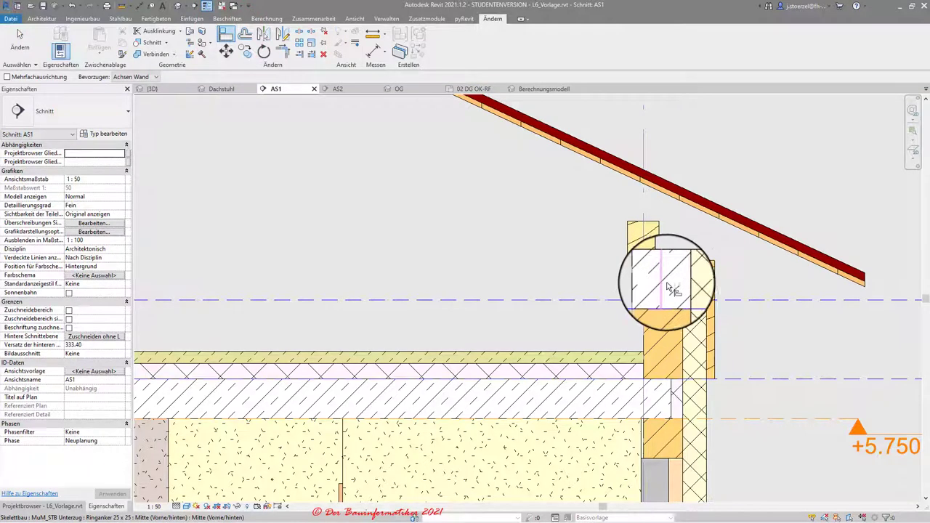
pyautogui.scroll(2, 663, 285)
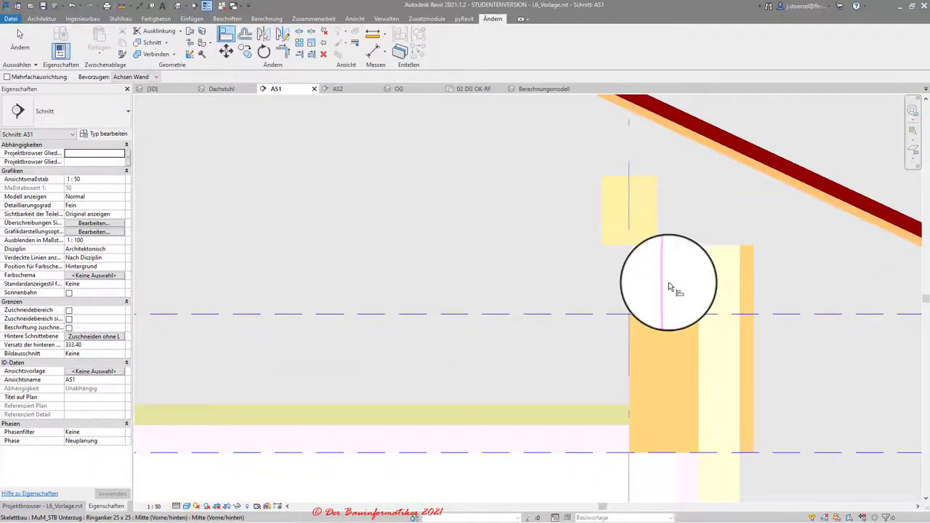
pyautogui.click(624, 218)
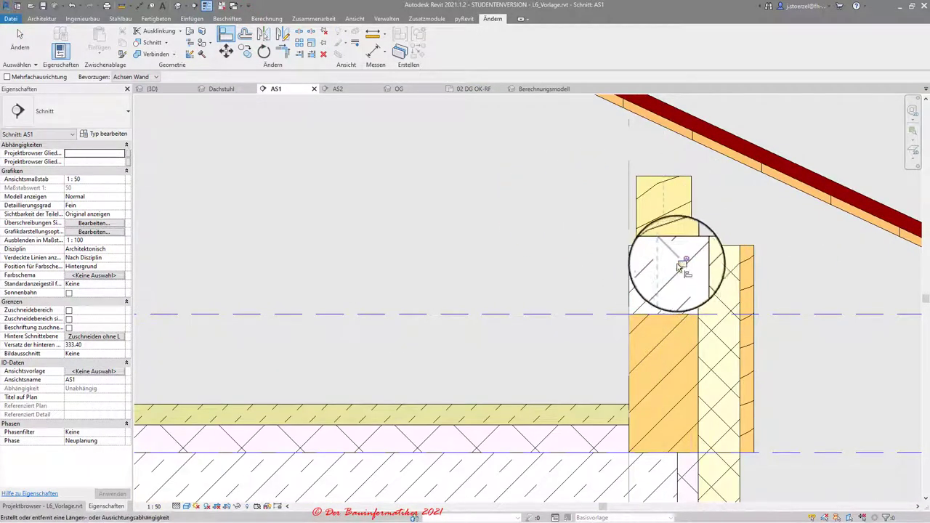
pyautogui.scroll(-2, 563, 231)
pyautogui.scroll(-1, 569, 227)
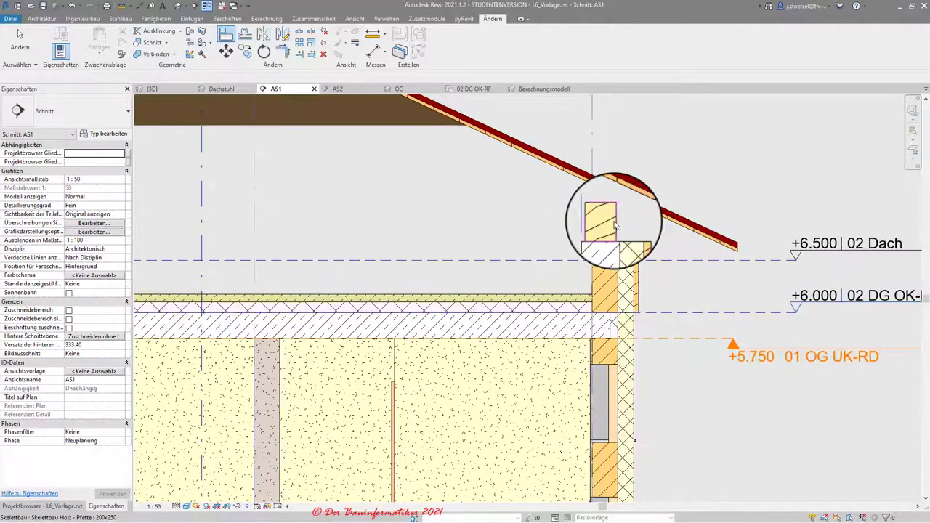
pyautogui.press('Escape')
pyautogui.click(610, 221)
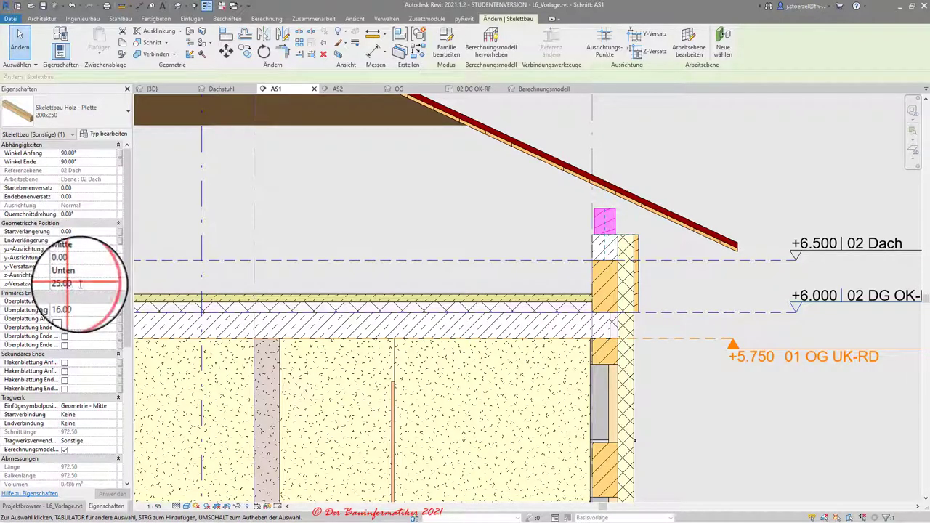
# In section AS2, align the eaves purlin's centre to the ring beam centre beneath it.
pyautogui.press('Escape')
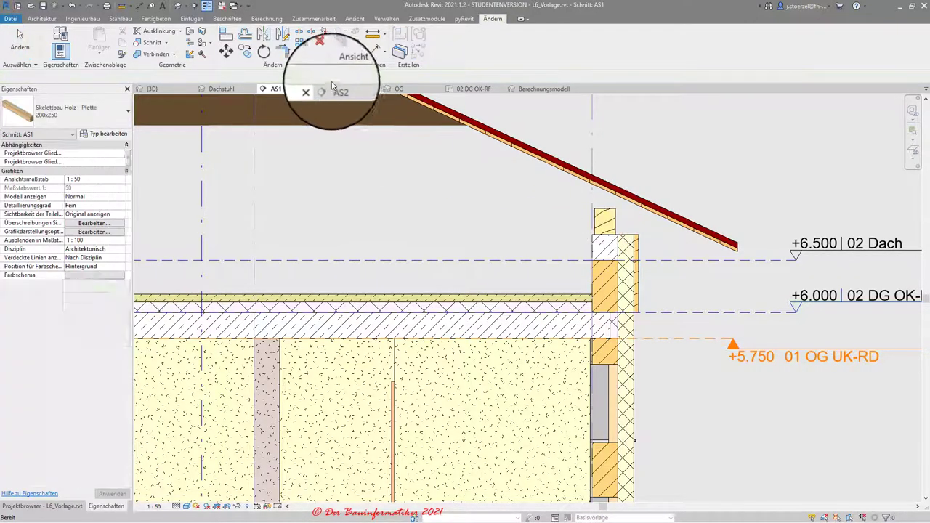
pyautogui.click(350, 92)
pyautogui.scroll(5, 340, 278)
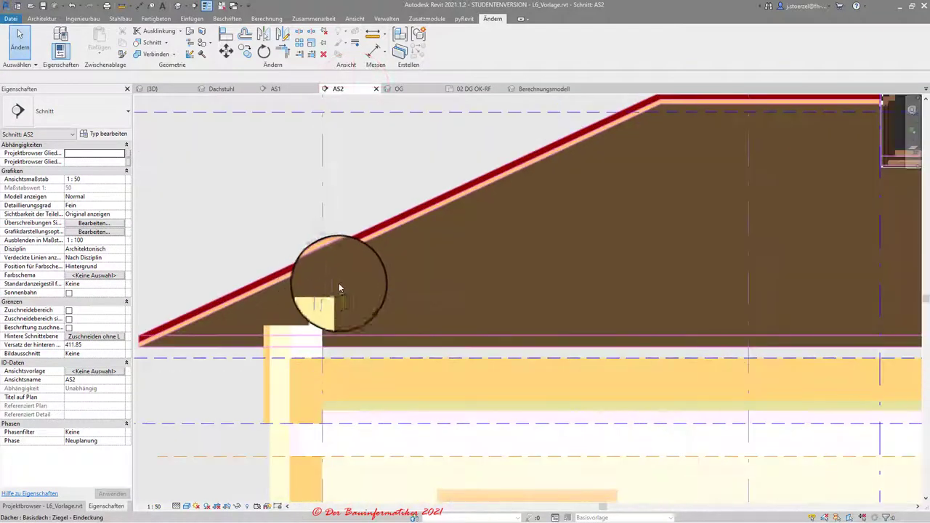
pyautogui.moveTo(338, 282); pyautogui.dragTo(387, 235, button='middle')
pyautogui.scroll(-2, 387, 235)
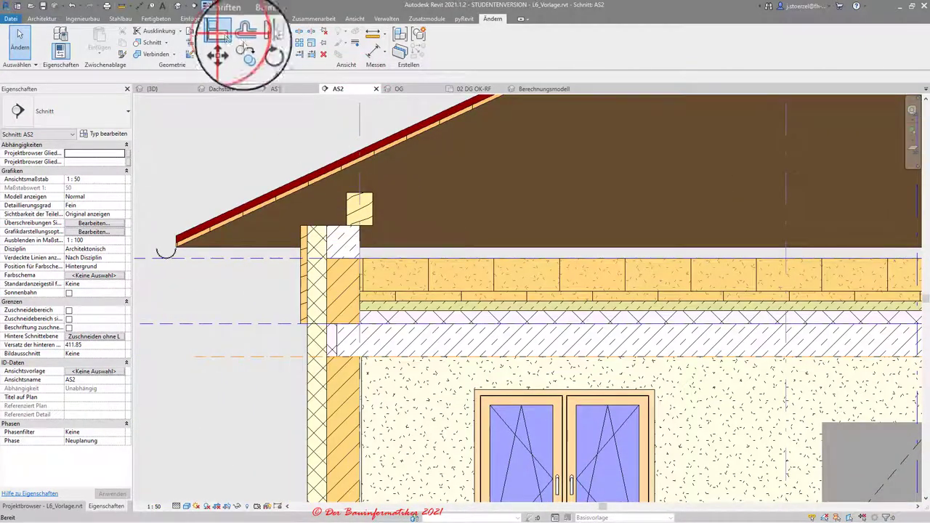
pyautogui.click(344, 249)
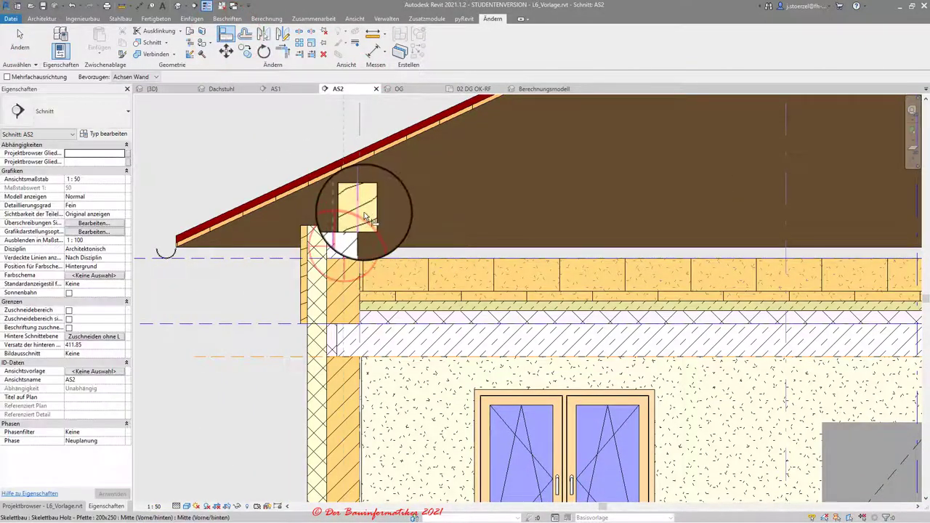
pyautogui.click(331, 218)
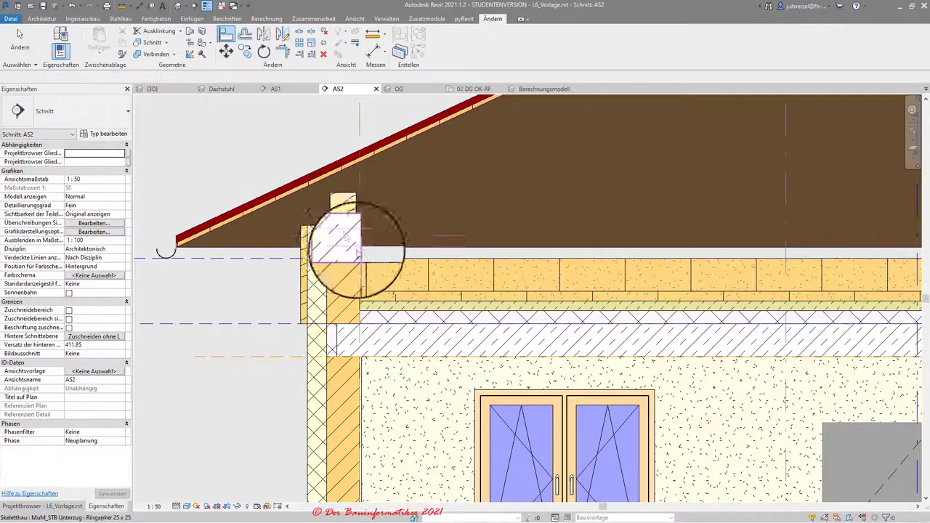
pyautogui.press('Escape')
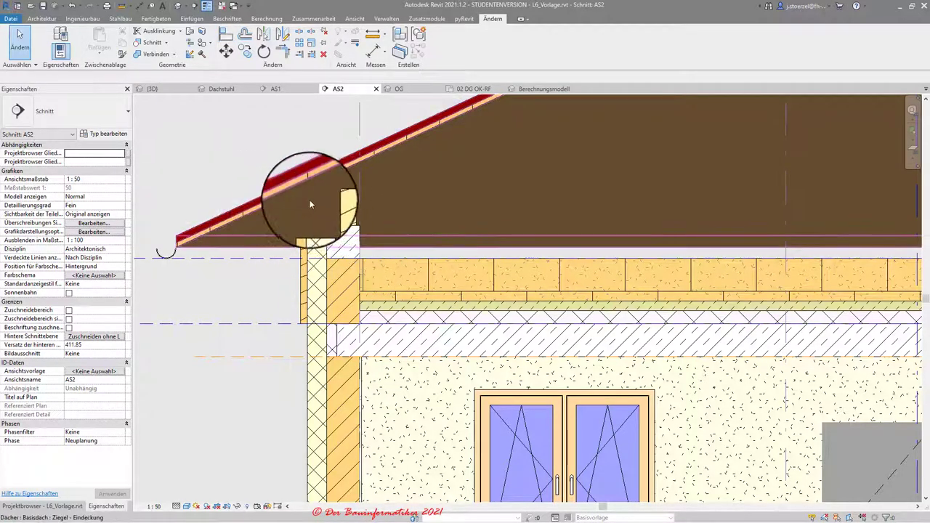
pyautogui.scroll(-2, 266, 208)
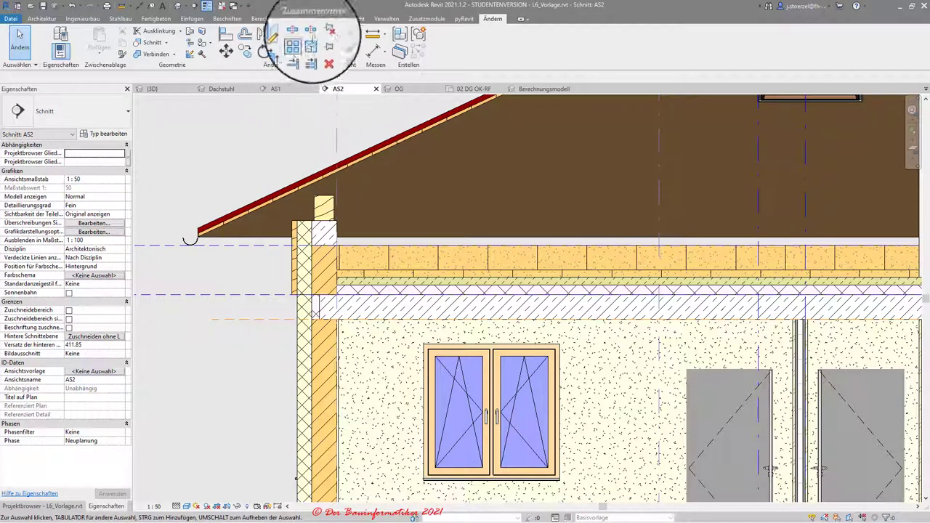
pyautogui.moveTo(472, 88)
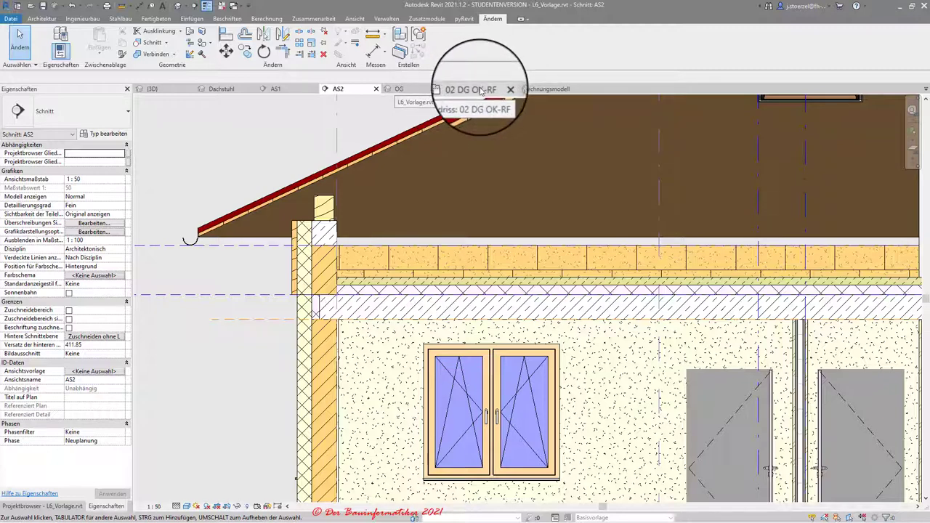
# Show the Dachstuhl 3D view isometrically, zoomed and orbited onto the purlin corner.
pyautogui.click(220, 89)
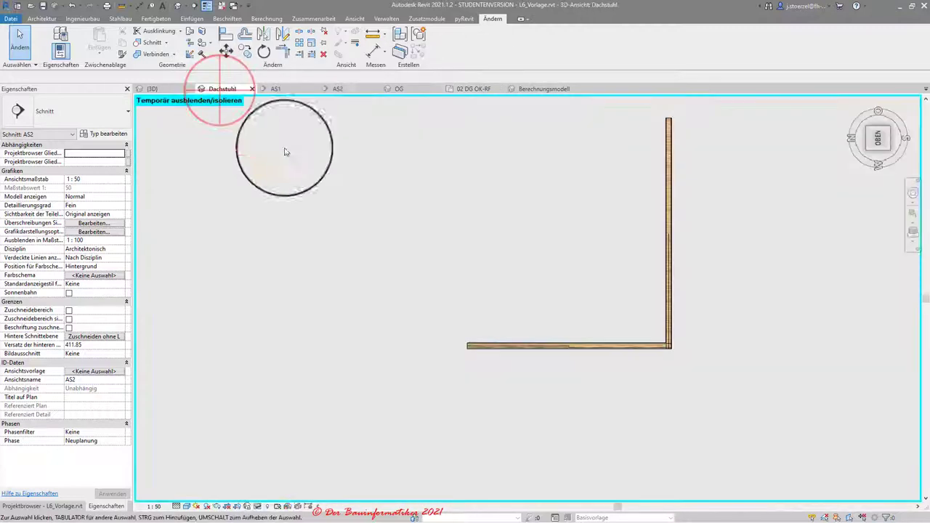
pyautogui.scroll(3, 677, 356)
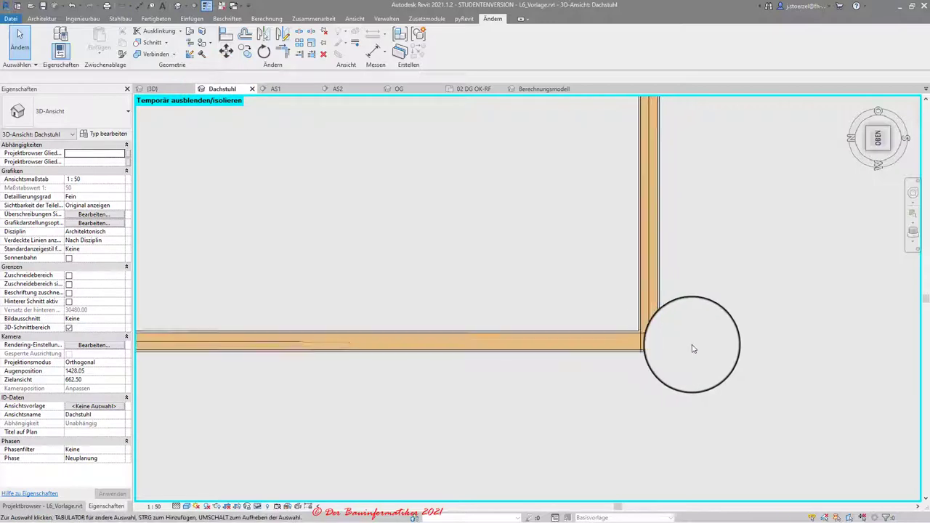
pyautogui.scroll(3, 691, 342)
pyautogui.click(876, 150)
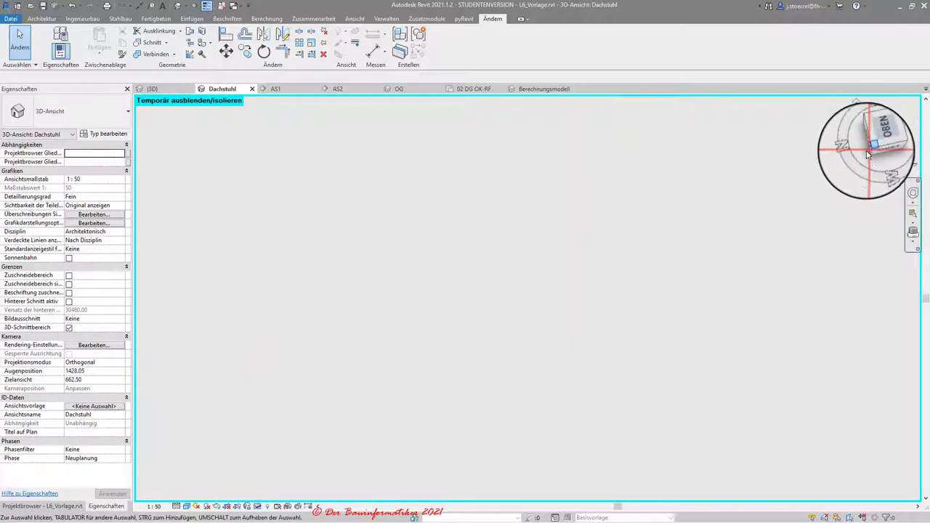
pyautogui.scroll(2, 730, 311)
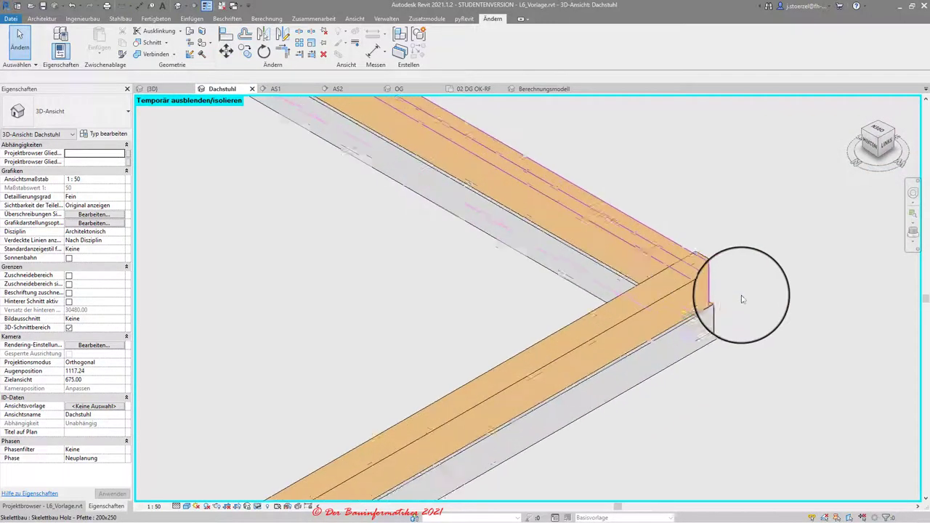
pyautogui.scroll(2, 741, 297)
pyautogui.scroll(1, 755, 279)
pyautogui.moveTo(751, 341)
pyautogui.keyDown('shift'); pyautogui.mouseDown(button='middle')
pyautogui.moveTo(690, 333)
pyautogui.moveTo(608, 383)
pyautogui.moveTo(625, 210)
pyautogui.mouseUp(button='middle'); pyautogui.keyUp('shift')
pyautogui.click(529, 307)
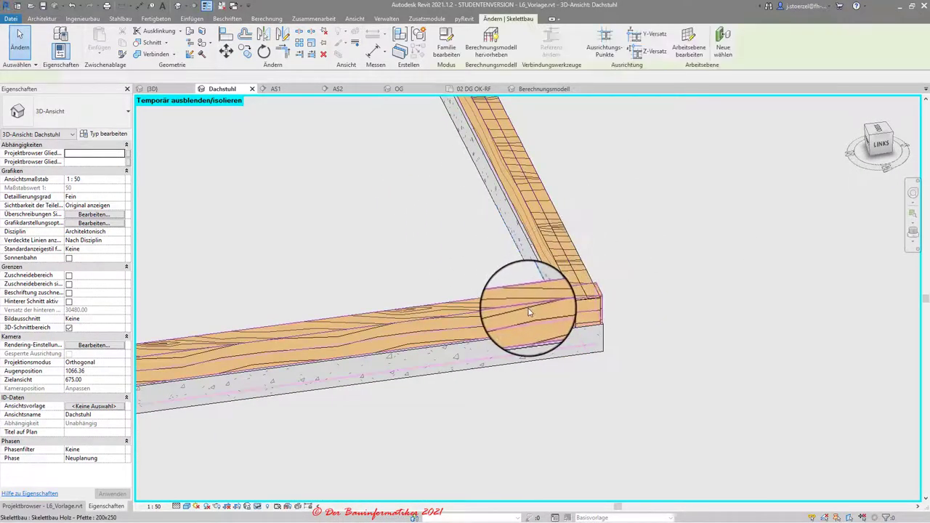
pyautogui.scroll(2, 618, 313)
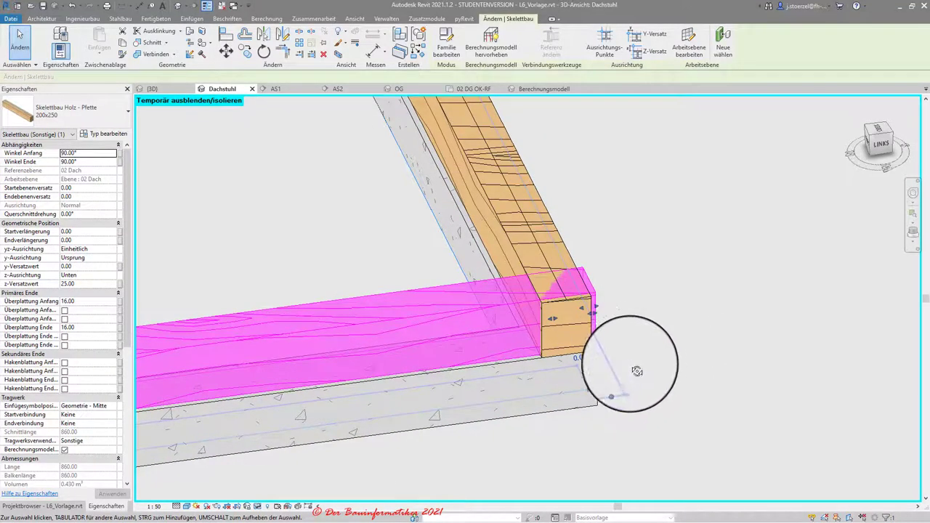
# Orbit to face the corner joint head-on and right-click the horizontal purlin.
pyautogui.moveTo(636, 371)
pyautogui.keyDown('shift'); pyautogui.mouseDown(button='middle')
pyautogui.moveTo(610, 378)
pyautogui.moveTo(617, 356)
pyautogui.moveTo(666, 436)
pyautogui.moveTo(655, 323)
pyautogui.moveTo(610, 379)
pyautogui.mouseUp(button='middle'); pyautogui.keyUp('shift')
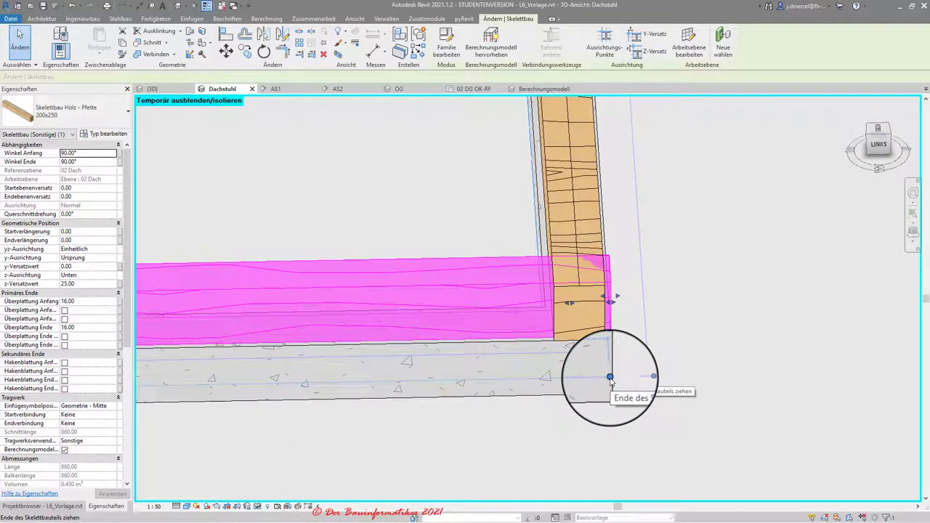
pyautogui.rightClick(610, 379)
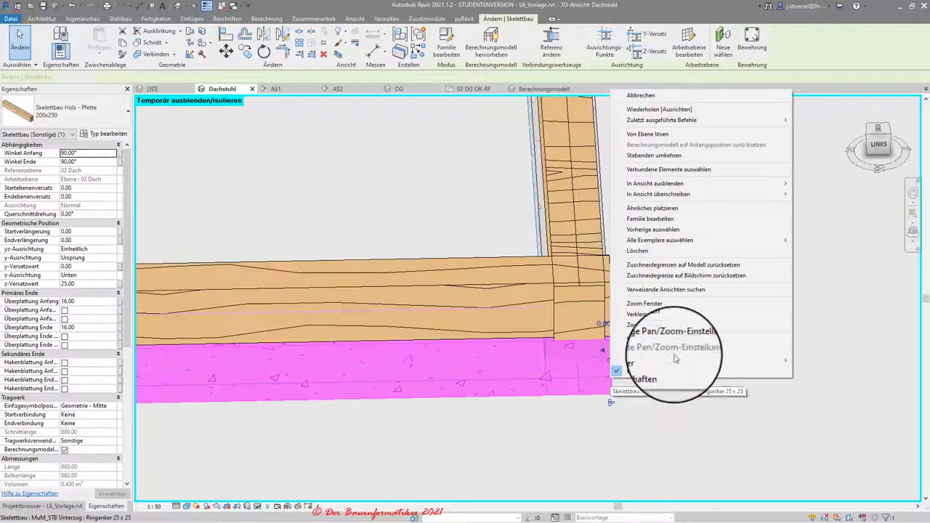
pyautogui.click(649, 382)
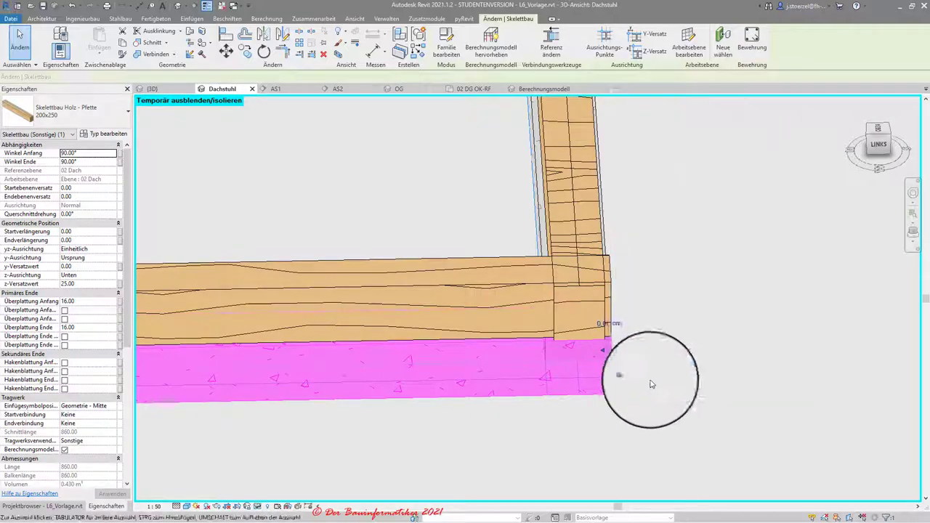
pyautogui.click(633, 385)
pyautogui.click(607, 299)
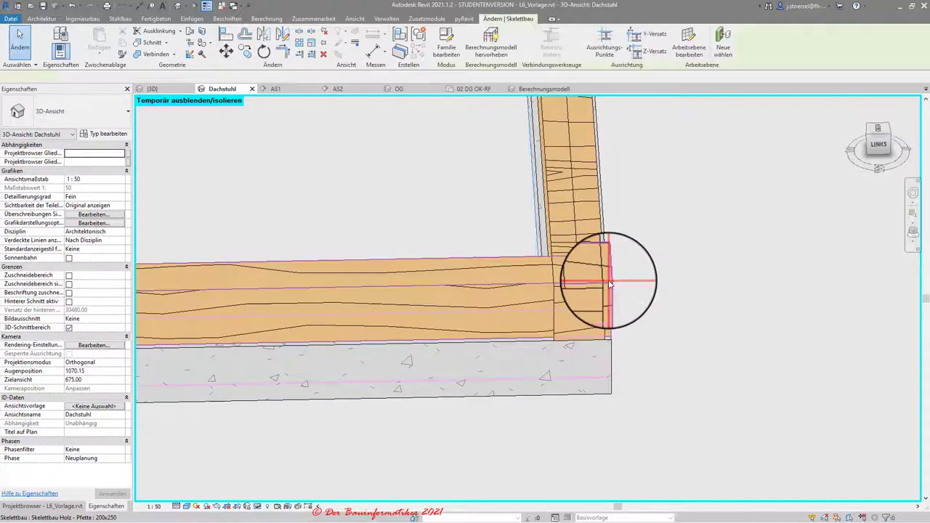
pyautogui.click(643, 403)
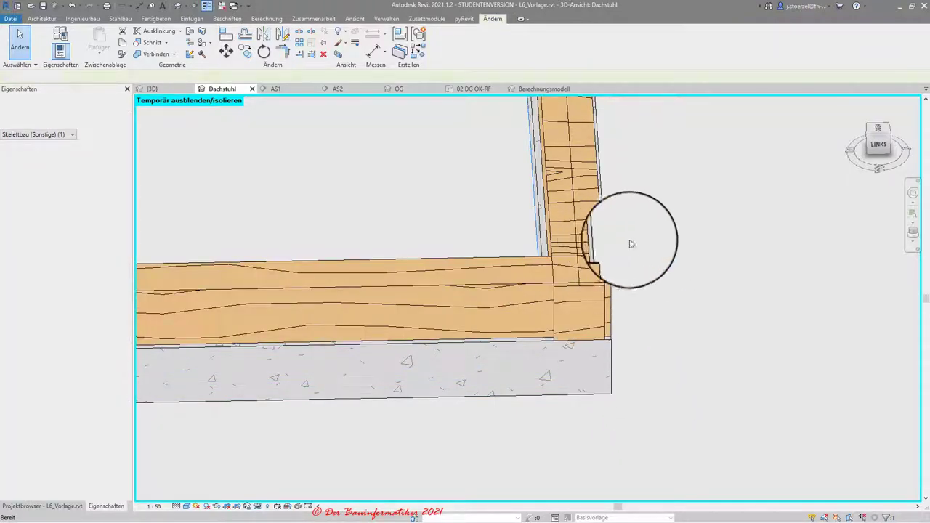
pyautogui.keyDown('shift'); pyautogui.moveTo(670, 284); pyautogui.dragTo(673, 292, button='middle'); pyautogui.keyUp('shift')
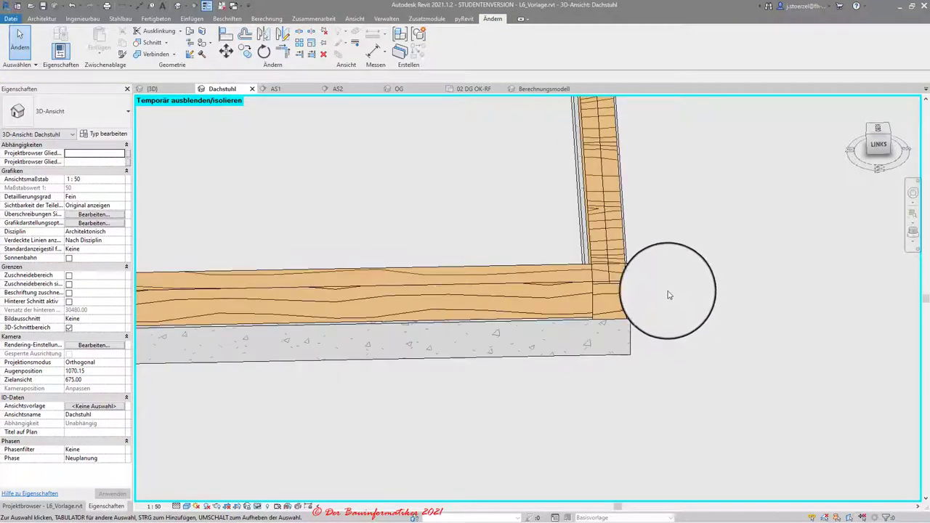
pyautogui.click(589, 285)
pyautogui.rightClick(589, 285)
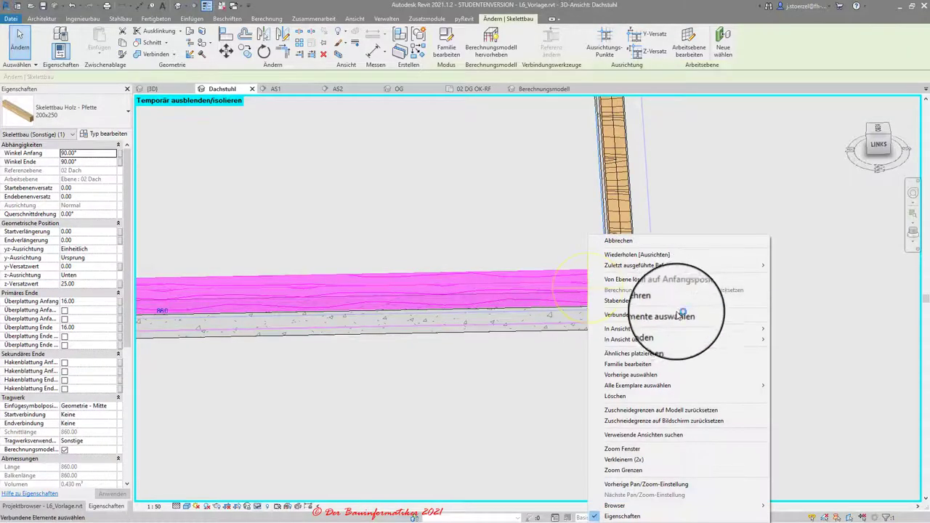
pyautogui.moveTo(646, 386)
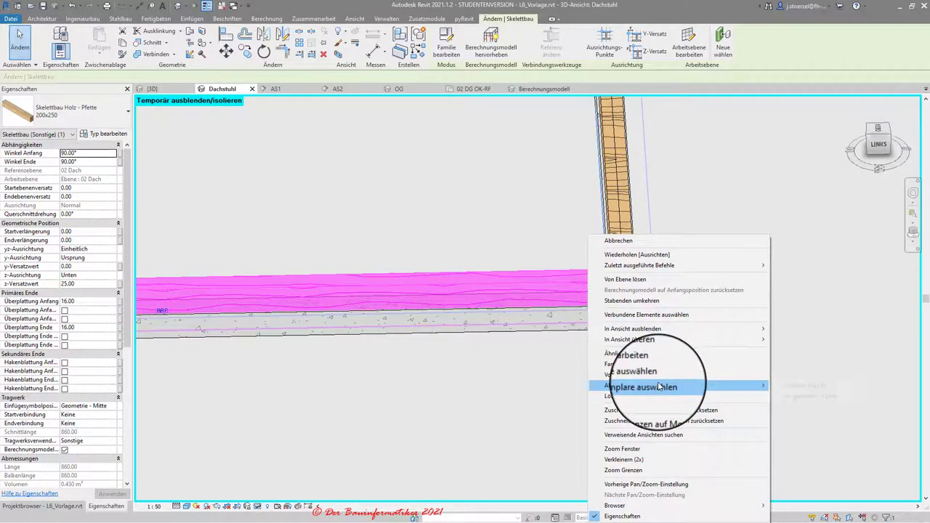
# Select all Pfette 200x250 purlins in the view and isolate them.
pyautogui.click(781, 385)
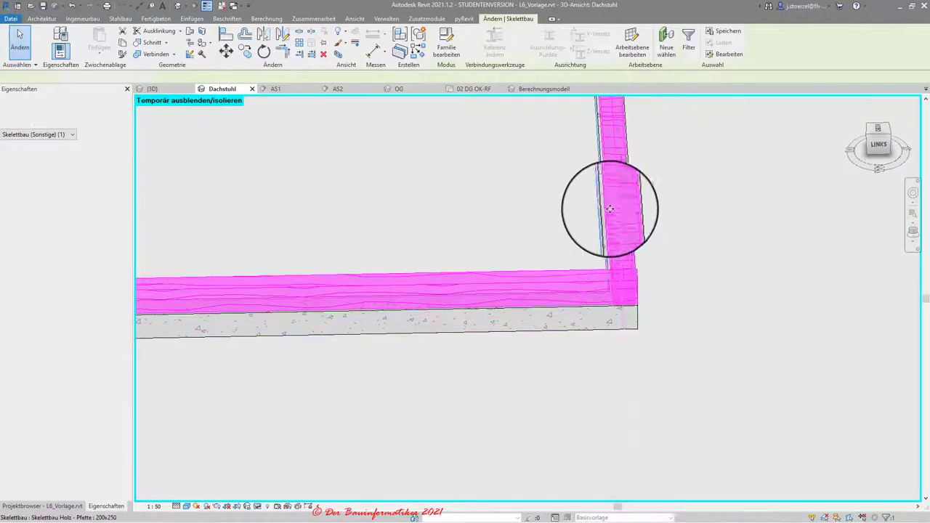
pyautogui.keyDown('ctrl'); pyautogui.click(610, 209); pyautogui.keyUp('ctrl')
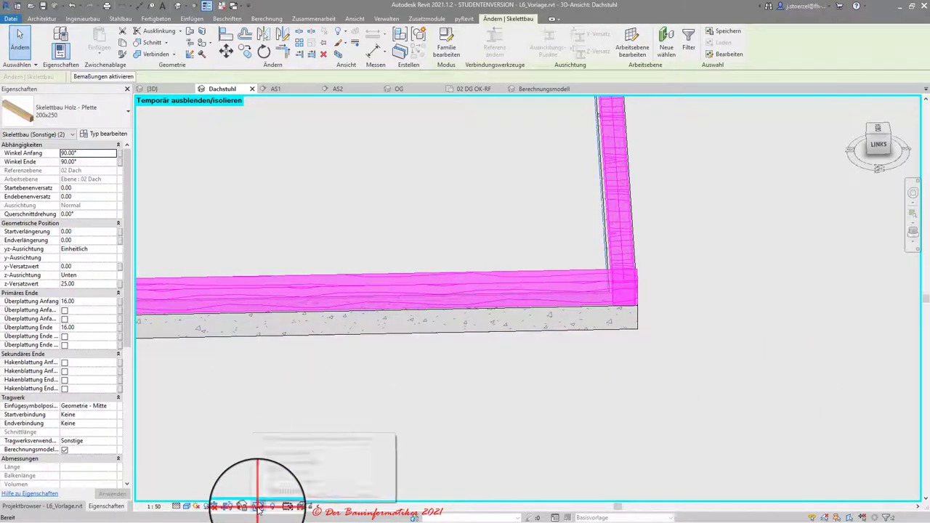
pyautogui.click(305, 474)
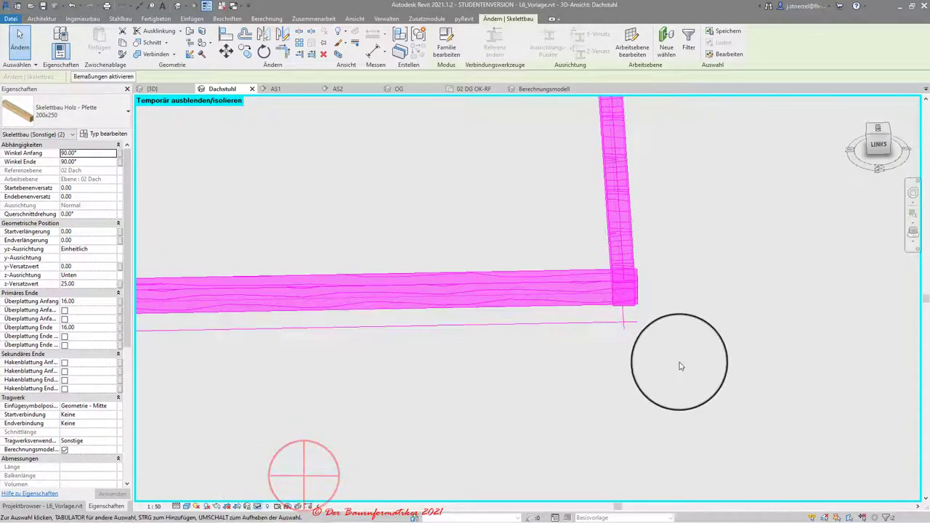
pyautogui.click(709, 289)
pyautogui.click(581, 278)
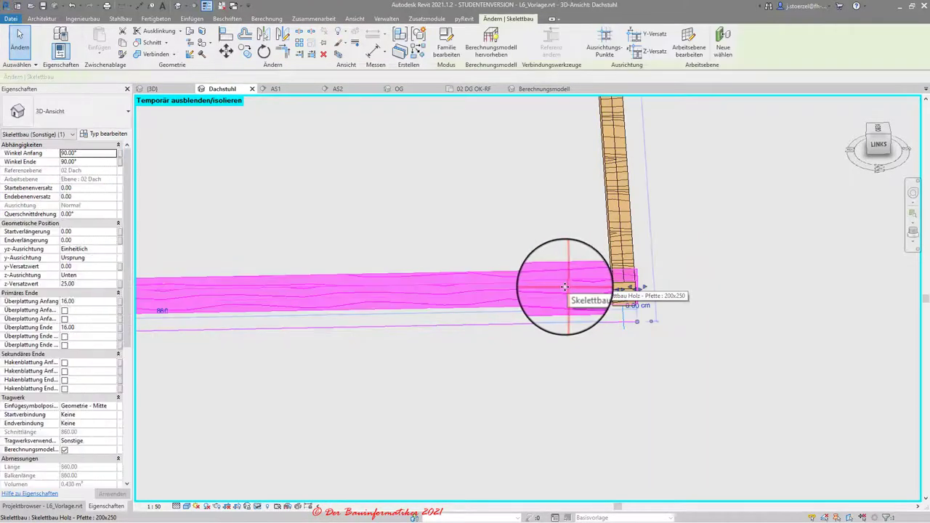
# Set 'Nicht verbinden' on the purlin's end and the post's end, then reselect the purlin.
pyautogui.rightClick(637, 324)
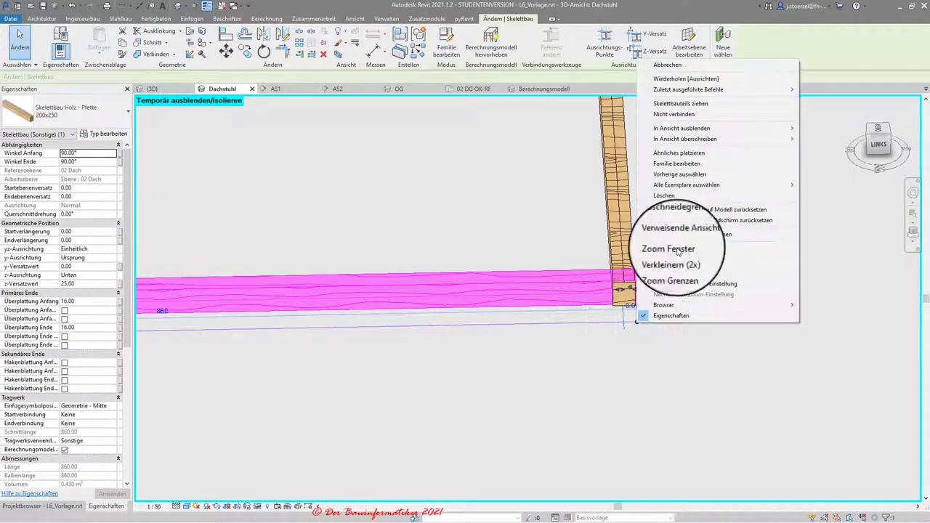
pyautogui.click(679, 119)
pyautogui.click(706, 250)
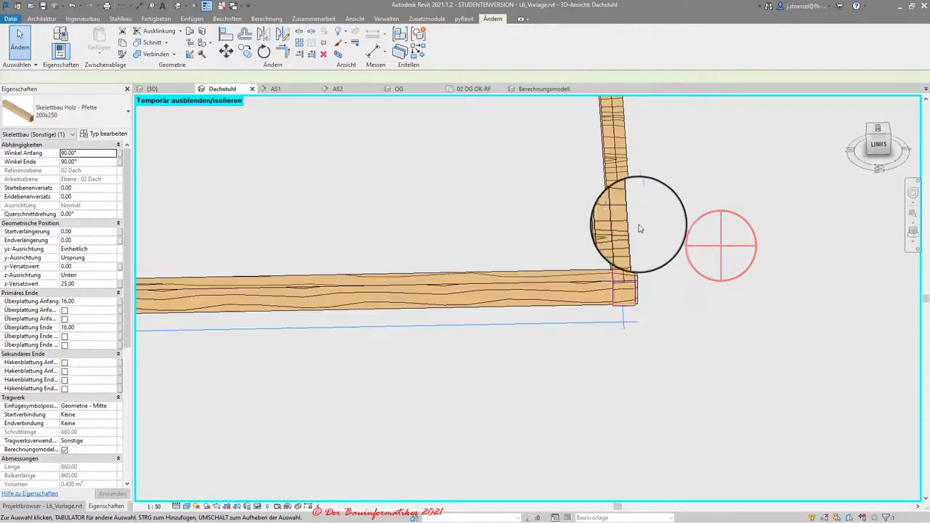
pyautogui.click(623, 207)
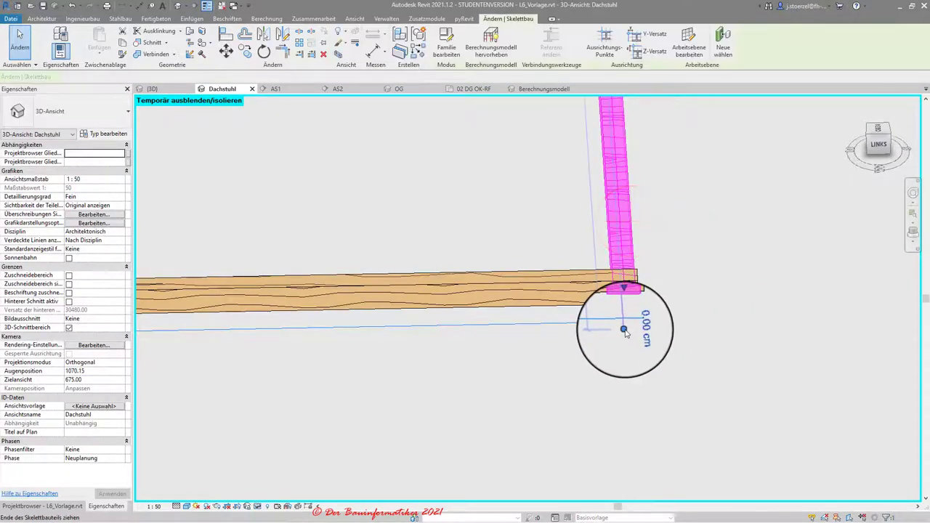
pyautogui.rightClick(639, 336)
pyautogui.click(663, 124)
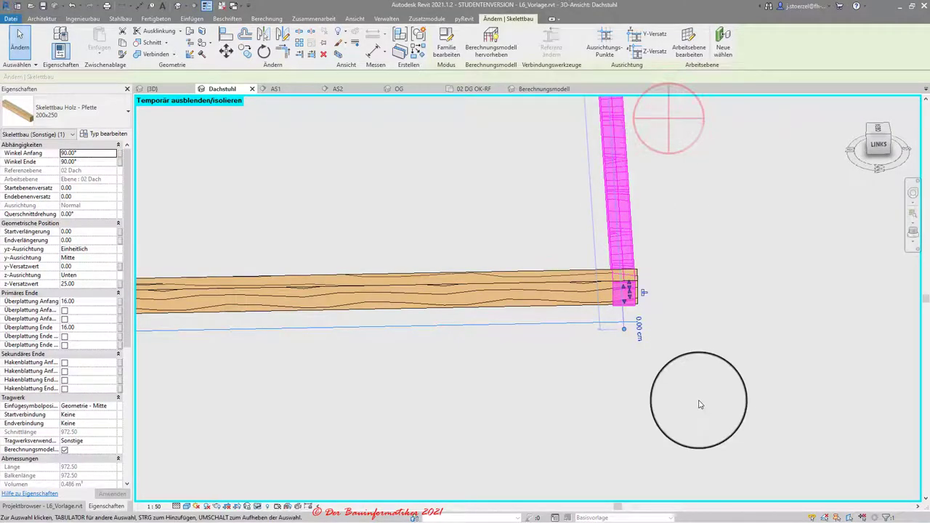
pyautogui.click(694, 392)
pyautogui.click(589, 317)
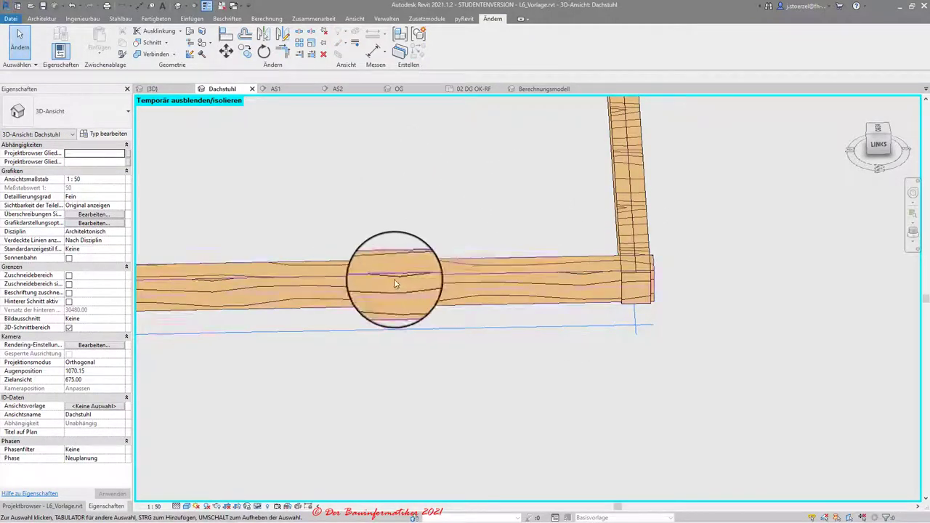
pyautogui.click(577, 274)
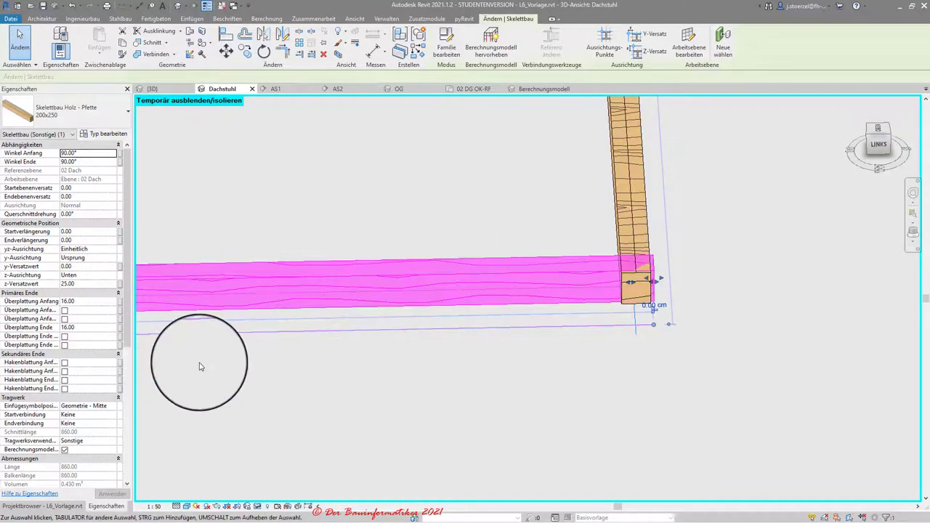
# Give the horizontal purlin a 20 Überplattung and enable overlap at both its ends.
pyautogui.click(92, 301)
pyautogui.click(100, 329)
pyautogui.write('20')
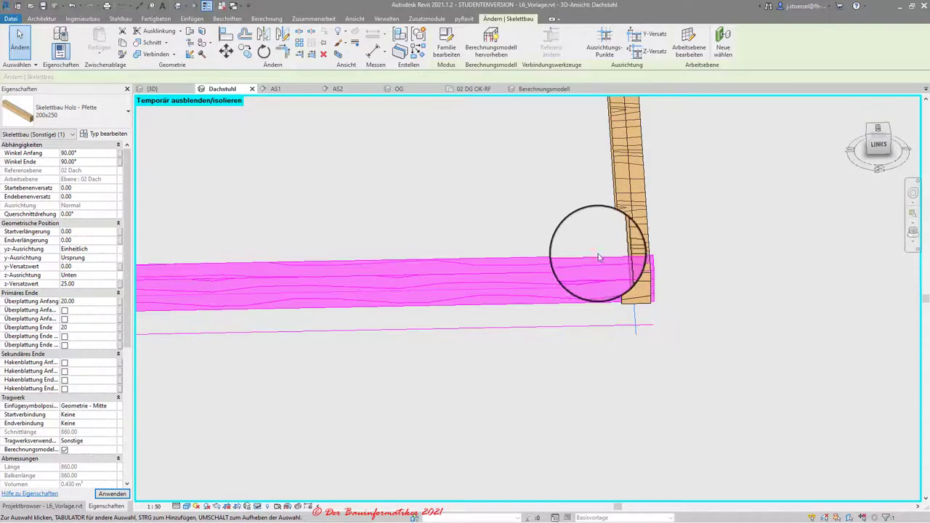
pyautogui.click(64, 310)
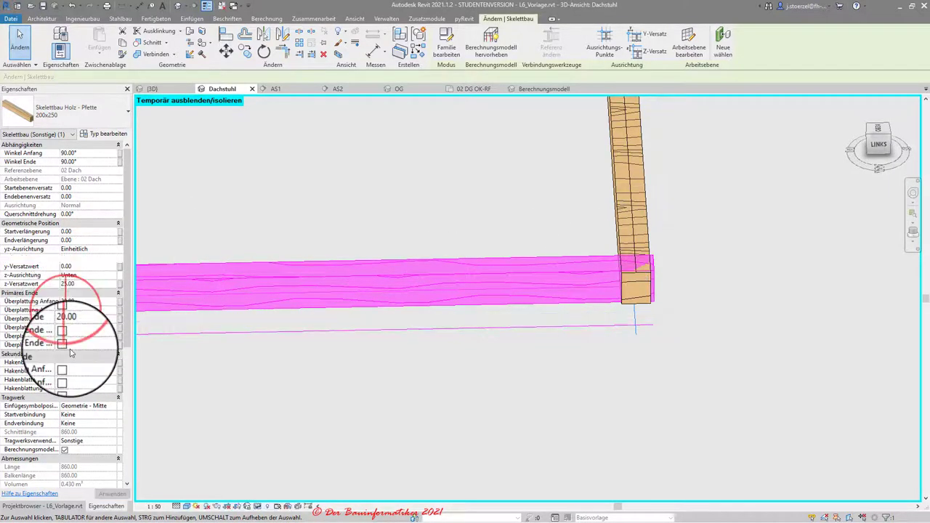
pyautogui.click(63, 344)
pyautogui.scroll(-3, 648, 386)
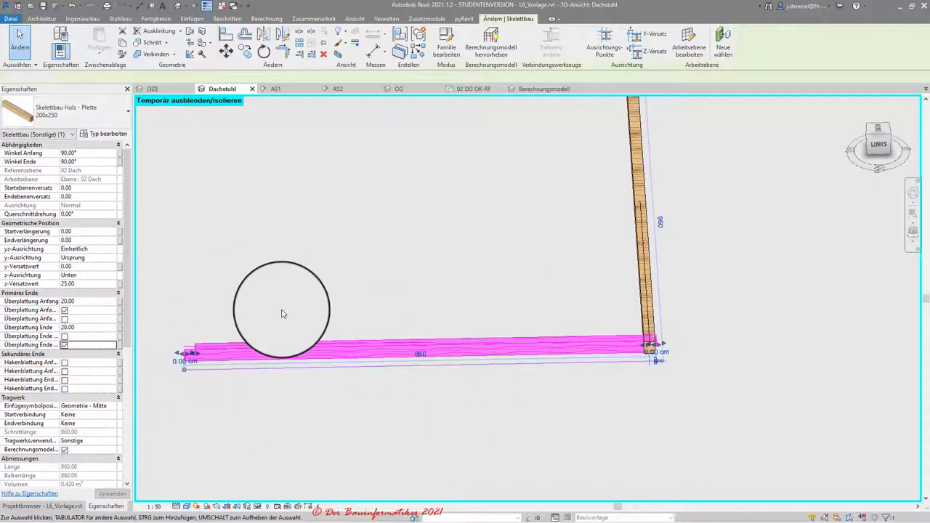
pyautogui.click(283, 314)
# Enable the Überplattung options at both ends of the vertical post.
pyautogui.scroll(2, 687, 358)
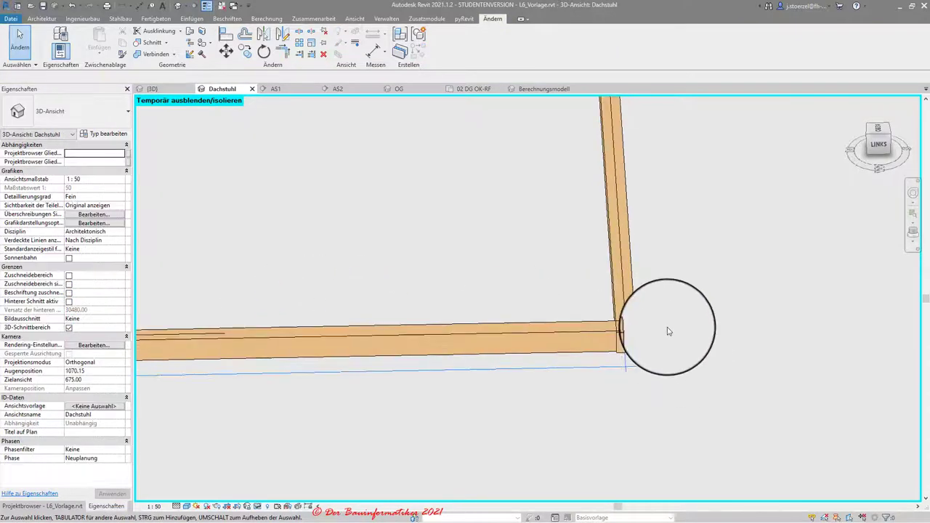
pyautogui.click(623, 288)
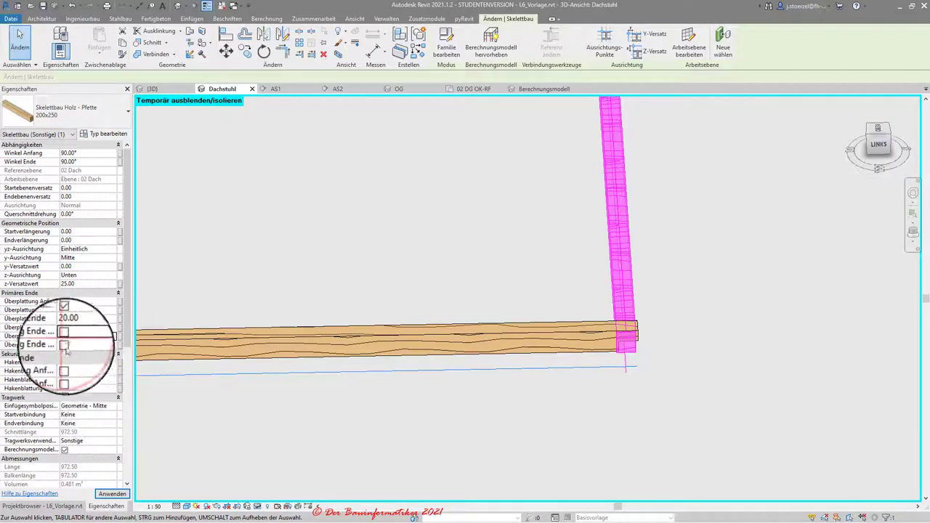
pyautogui.click(64, 337)
pyautogui.click(64, 337)
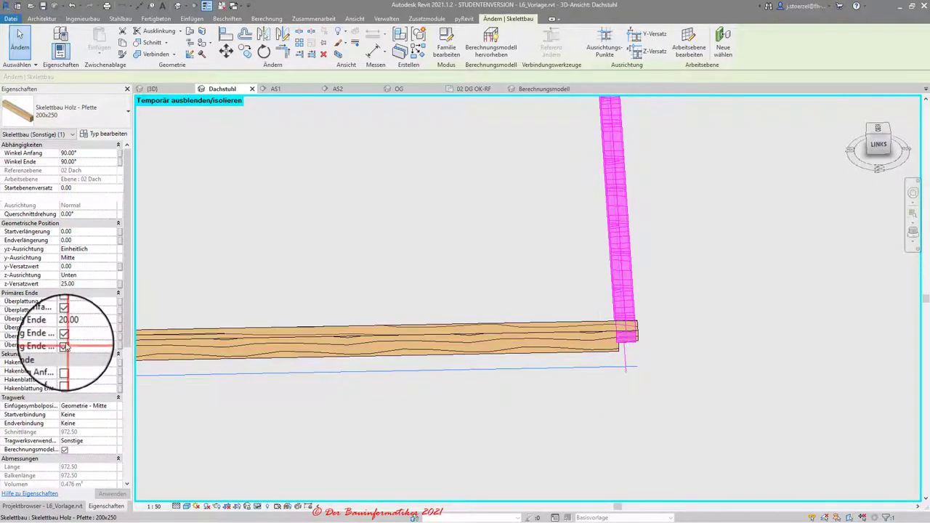
pyautogui.click(64, 310)
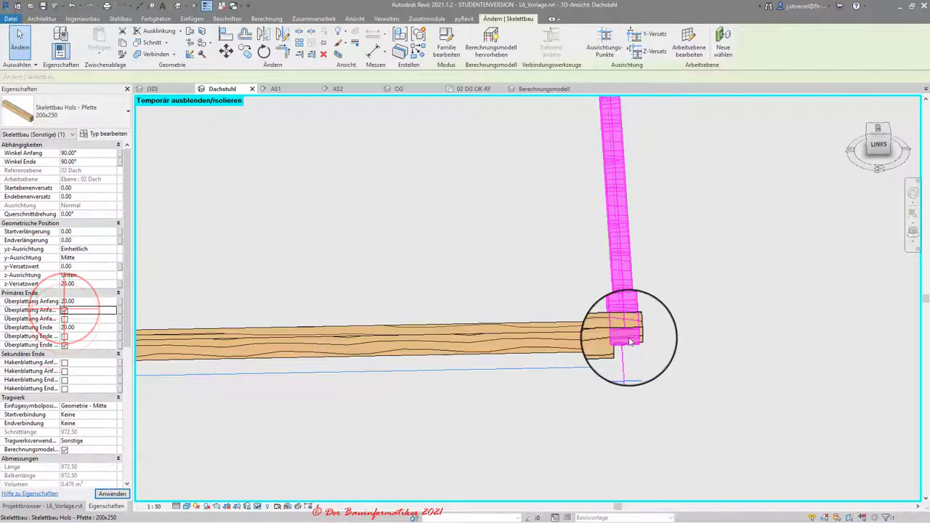
pyautogui.click(703, 350)
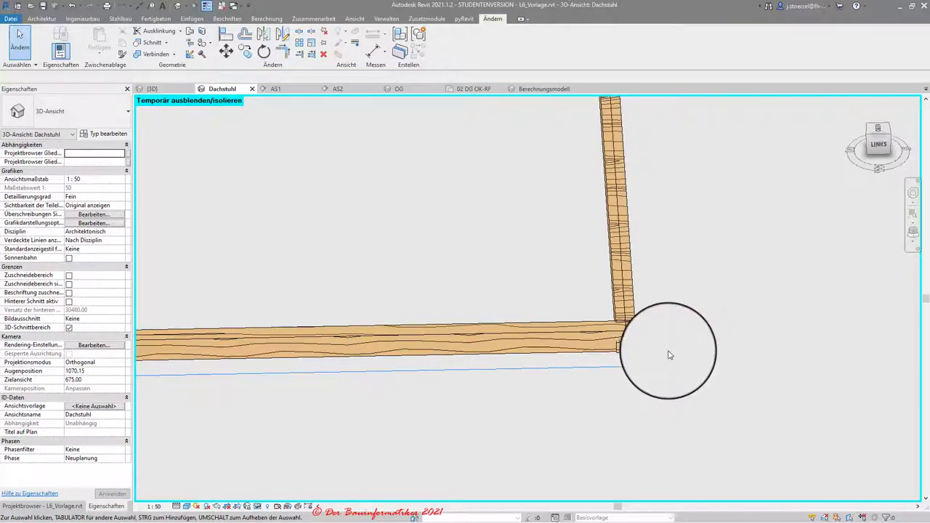
pyautogui.keyDown('shift'); pyautogui.moveTo(669, 355); pyautogui.dragTo(600, 461, button='middle'); pyautogui.keyUp('shift')
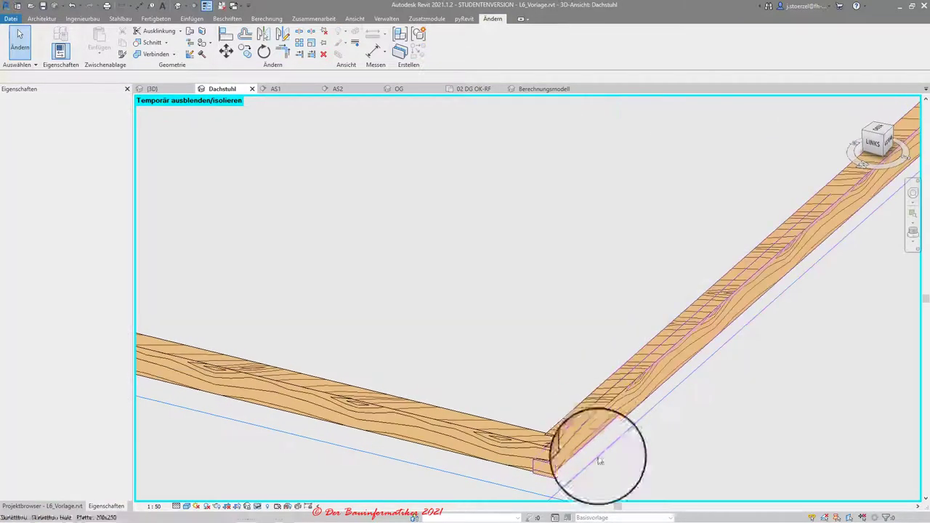
# Trim one purlin to the beam end face with single-element trim/extend, then undo the unwanted trim.
pyautogui.scroll(-2, 600, 461)
pyautogui.scroll(2, 581, 492)
pyautogui.moveTo(581, 492)
pyautogui.mouseDown(button='middle')
pyautogui.moveTo(615, 420)
pyautogui.moveTo(508, 374)
pyautogui.mouseUp(button='middle')
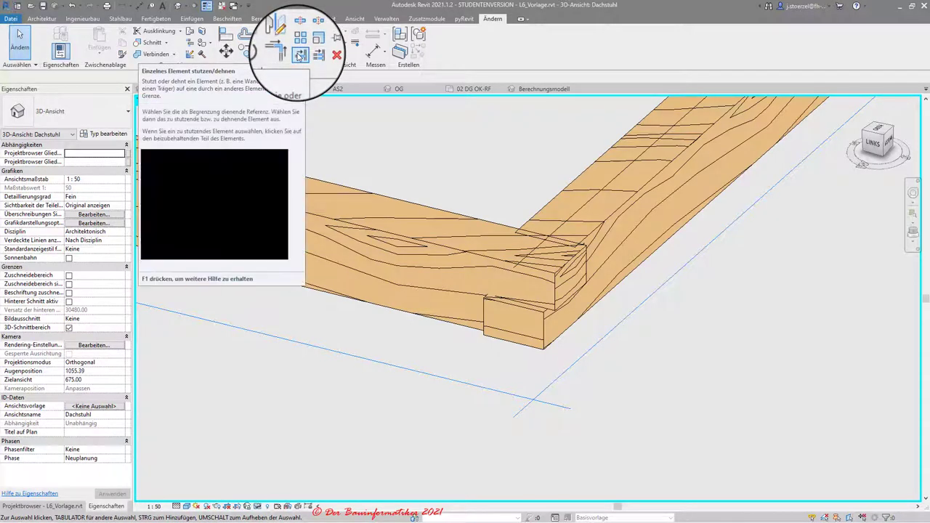
pyautogui.click(299, 55)
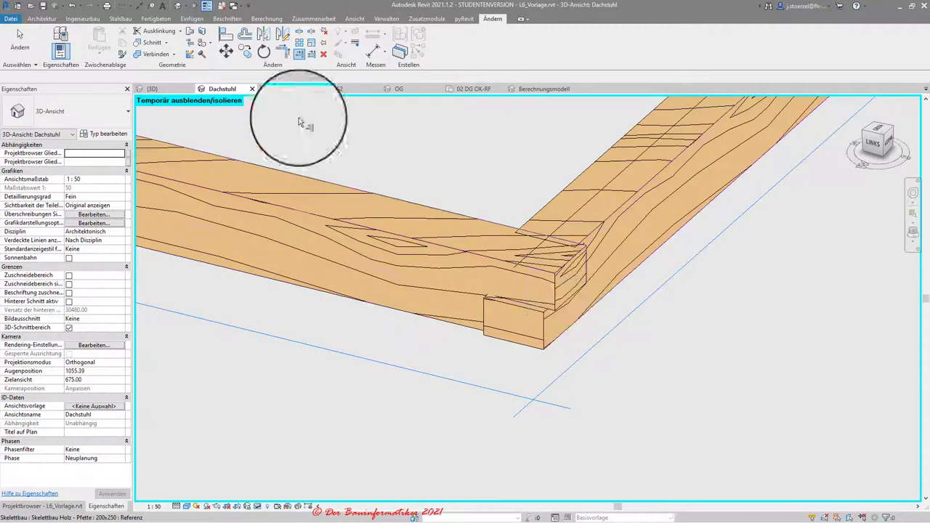
pyautogui.click(556, 326)
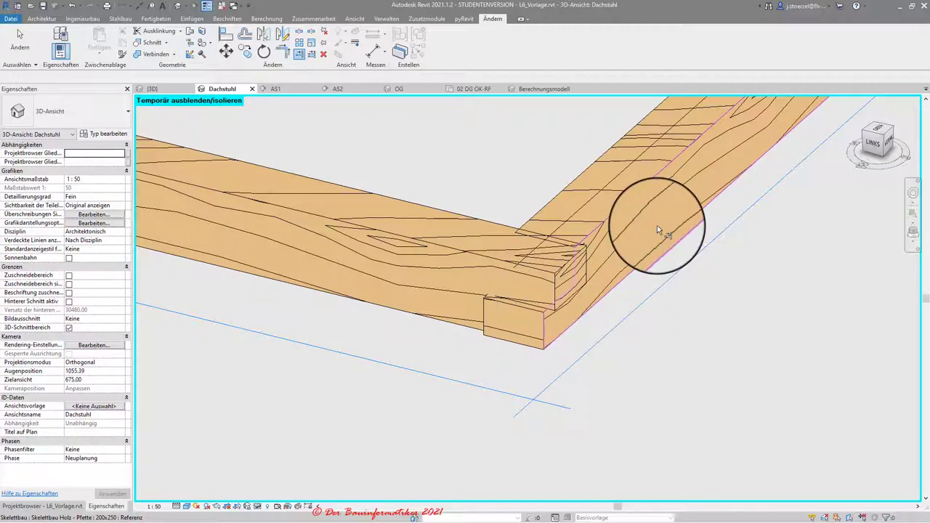
pyautogui.click(567, 269)
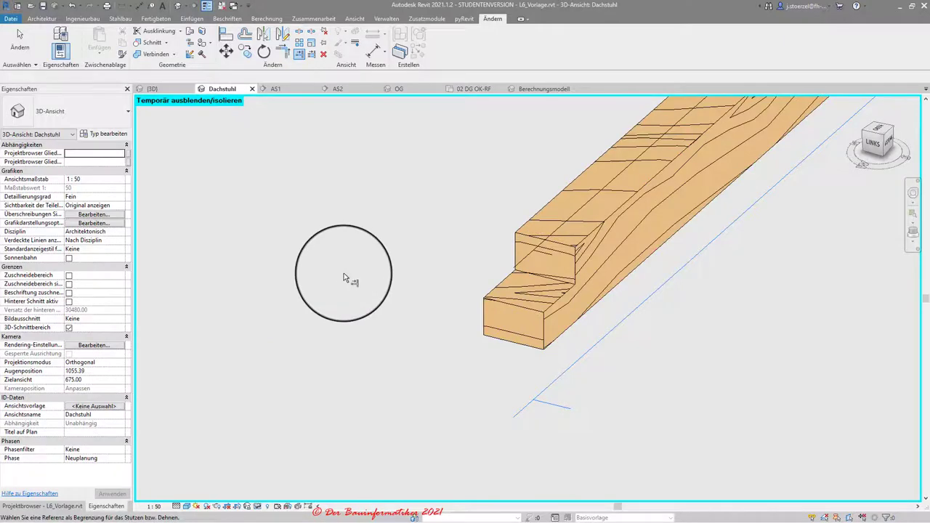
pyautogui.click(68, 6)
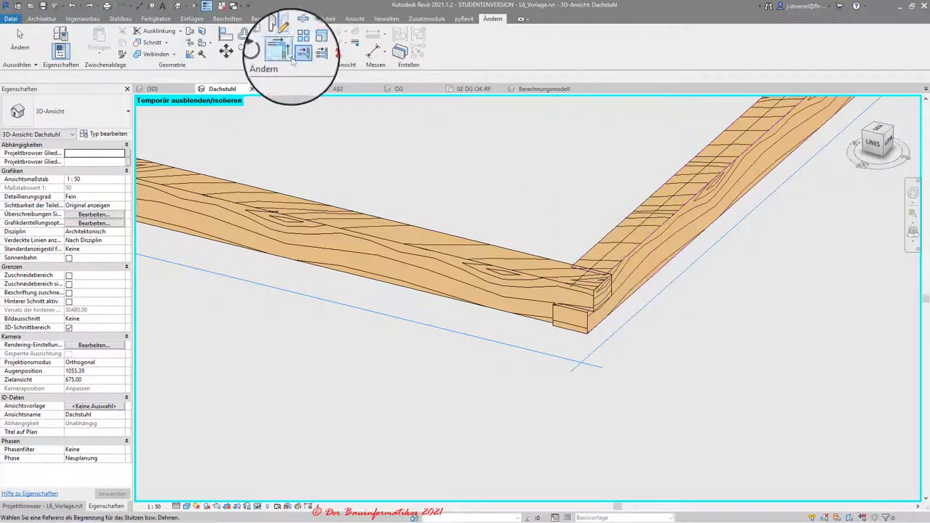
# Extend the left and right Pfette 200x250 purlins to each other so their ends meet.
pyautogui.click(634, 258)
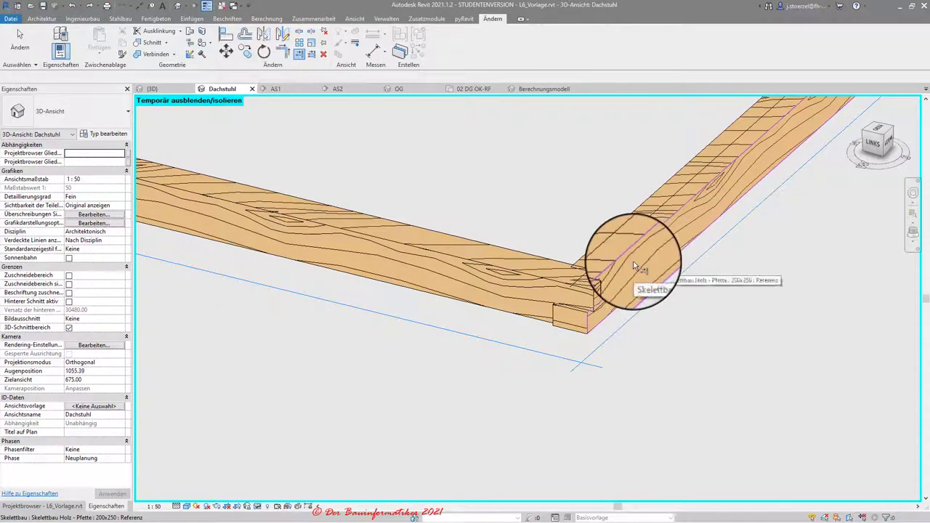
pyautogui.click(513, 260)
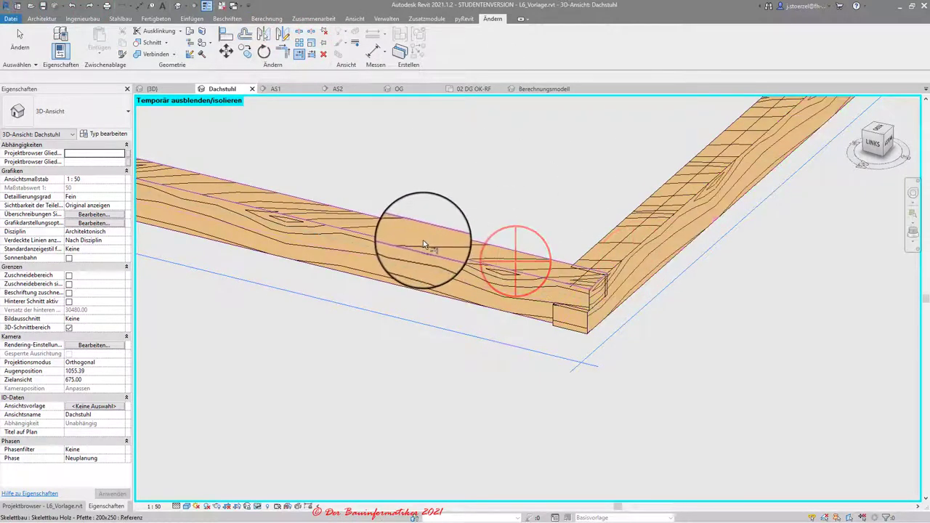
pyautogui.click(506, 281)
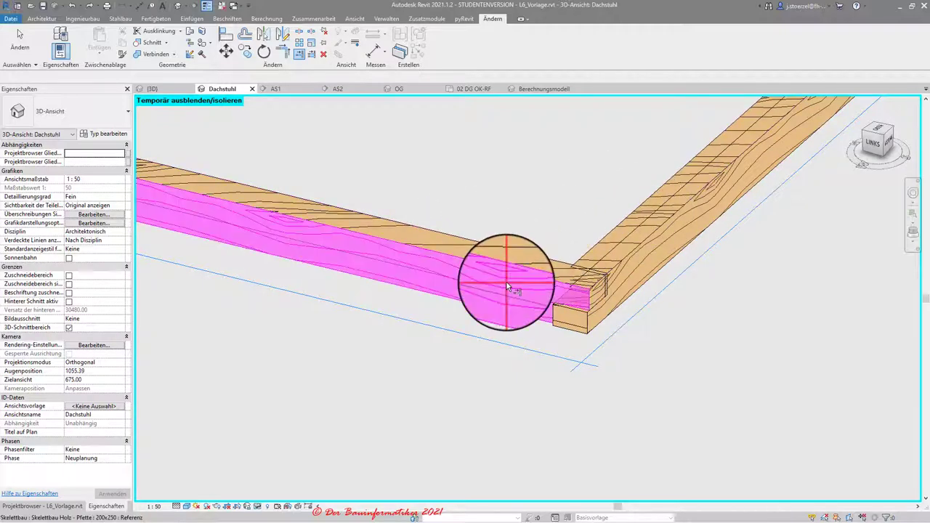
pyautogui.click(647, 219)
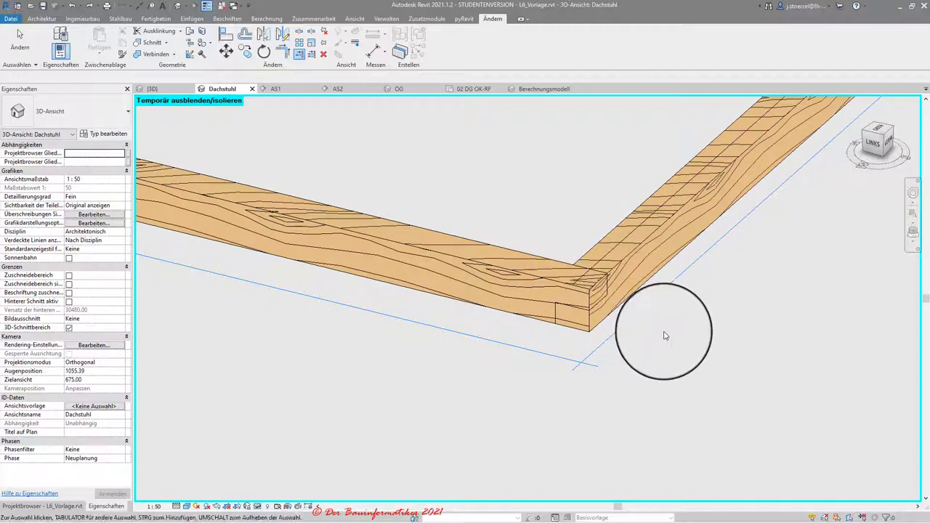
pyautogui.press('Escape')
pyautogui.scroll(-2, 653, 352)
# Zoom out and pan to centre both purlins in the Dachstuhl 3D view.
pyautogui.scroll(-2, 687, 383)
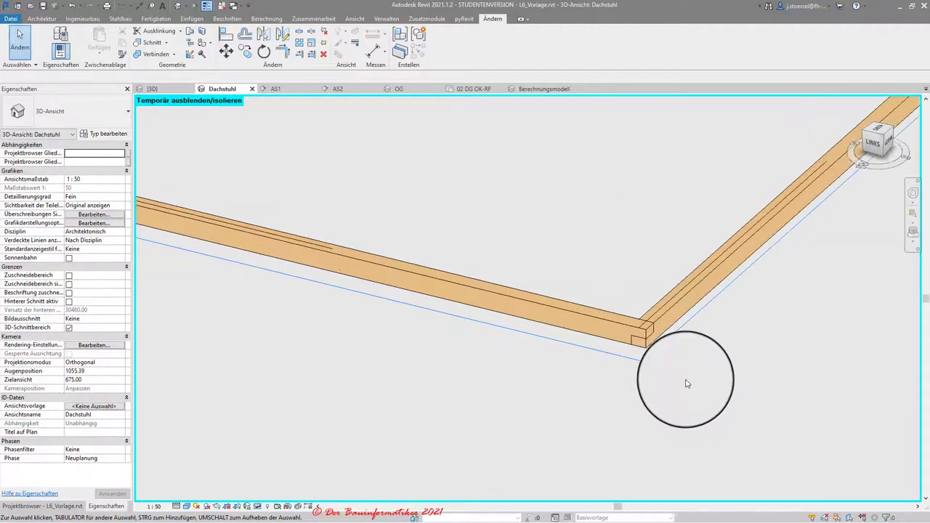
pyautogui.scroll(-2, 686, 384)
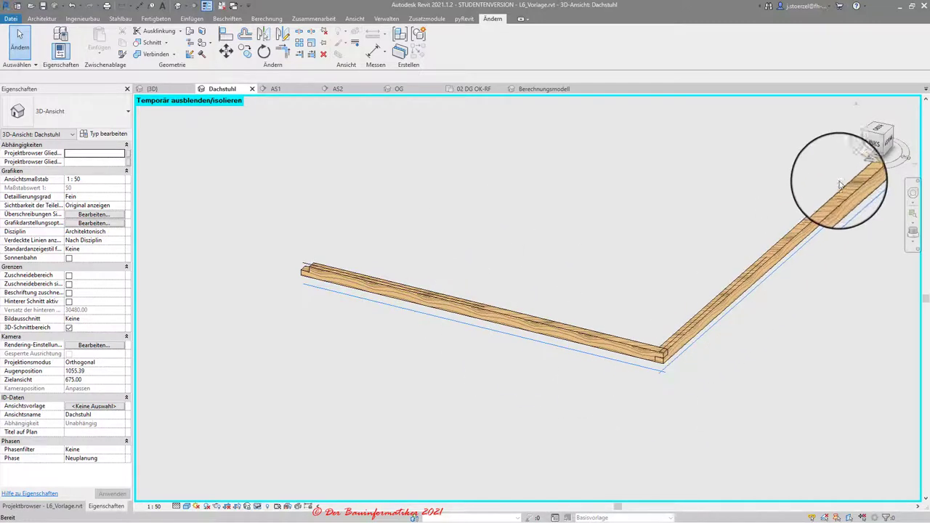
pyautogui.scroll(3, 669, 366)
pyautogui.scroll(-1, 668, 365)
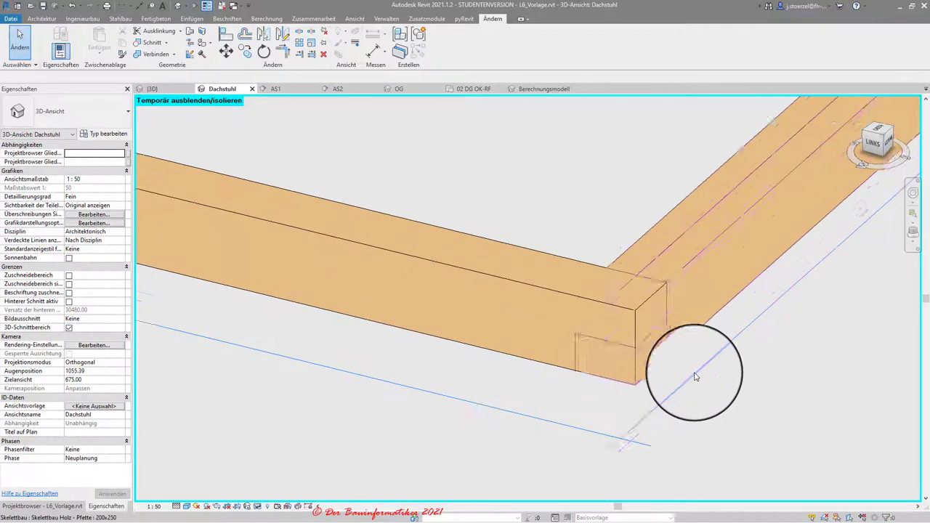
pyautogui.scroll(-1, 622, 380)
pyautogui.scroll(-1, 633, 380)
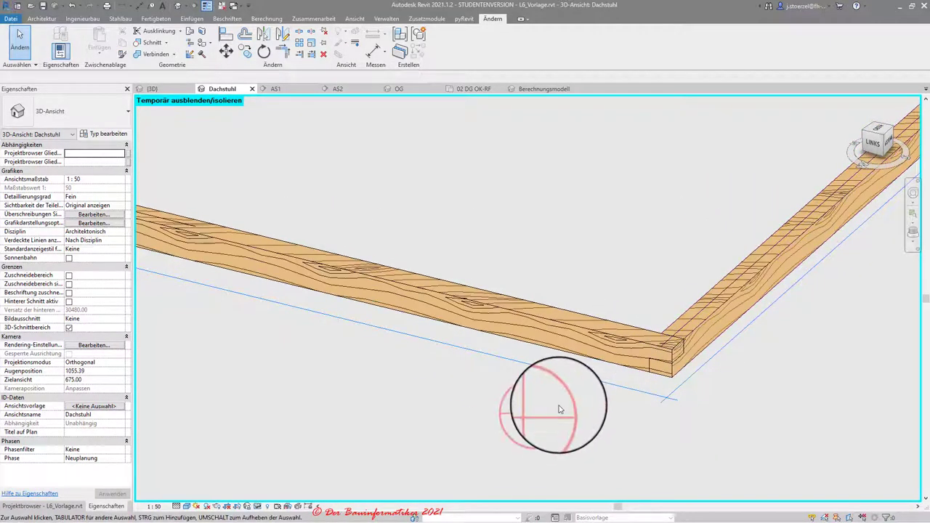
pyautogui.scroll(-2, 376, 388)
pyautogui.scroll(-2, 367, 366)
pyautogui.scroll(-1, 400, 370)
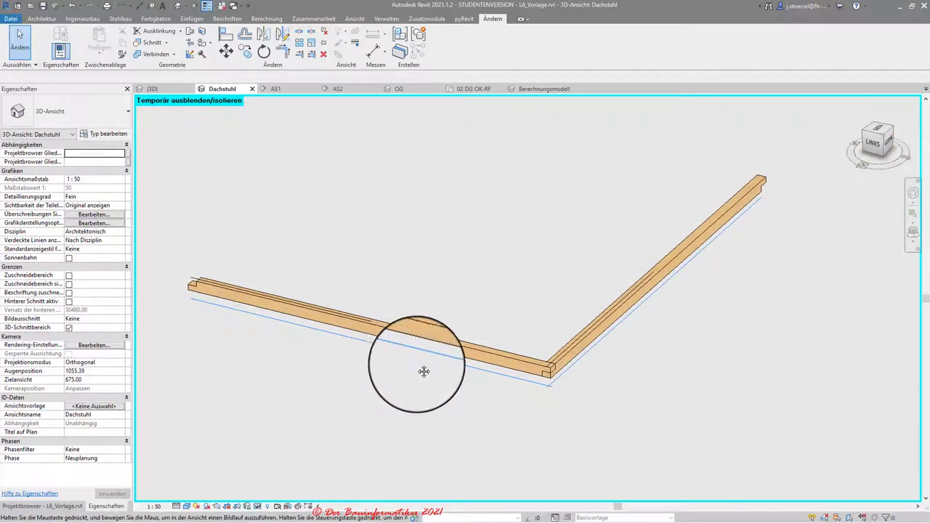
pyautogui.moveTo(423, 371); pyautogui.dragTo(470, 368, button='middle')
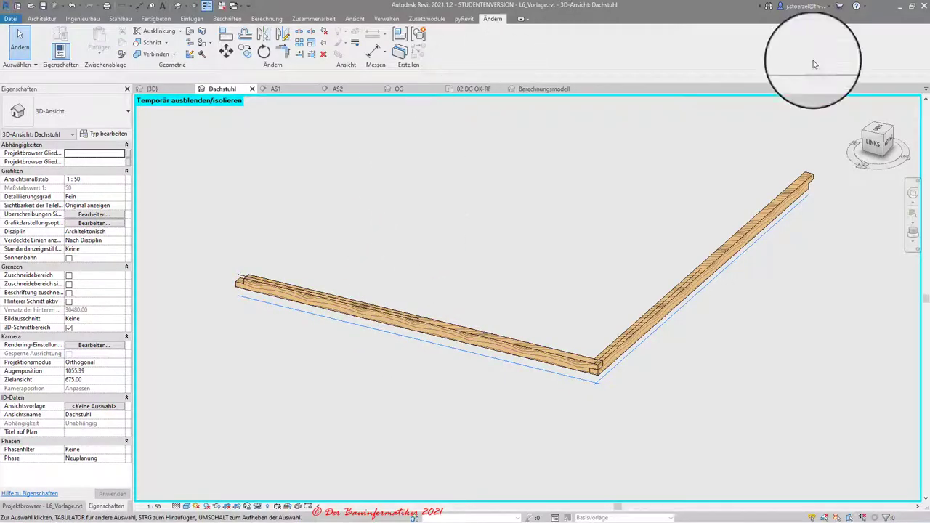
# Switch to the ViewCube's OBEN (top) view and pan to the L-shaped purlin corner.
pyautogui.moveTo(875, 134); pyautogui.dragTo(879, 131)
pyautogui.click(879, 130)
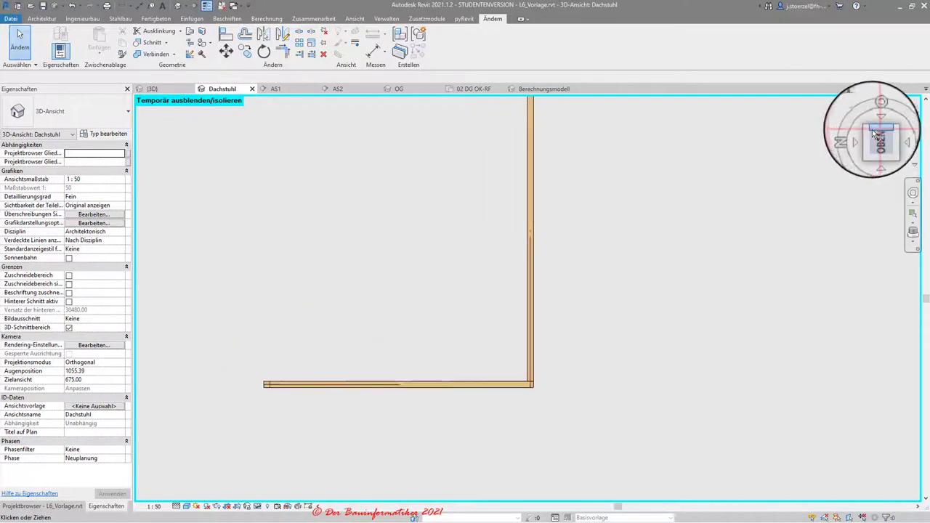
pyautogui.moveTo(593, 377)
pyautogui.mouseDown(button='middle')
pyautogui.moveTo(573, 320)
pyautogui.moveTo(556, 354)
pyautogui.moveTo(380, 233)
pyautogui.mouseUp(button='middle')
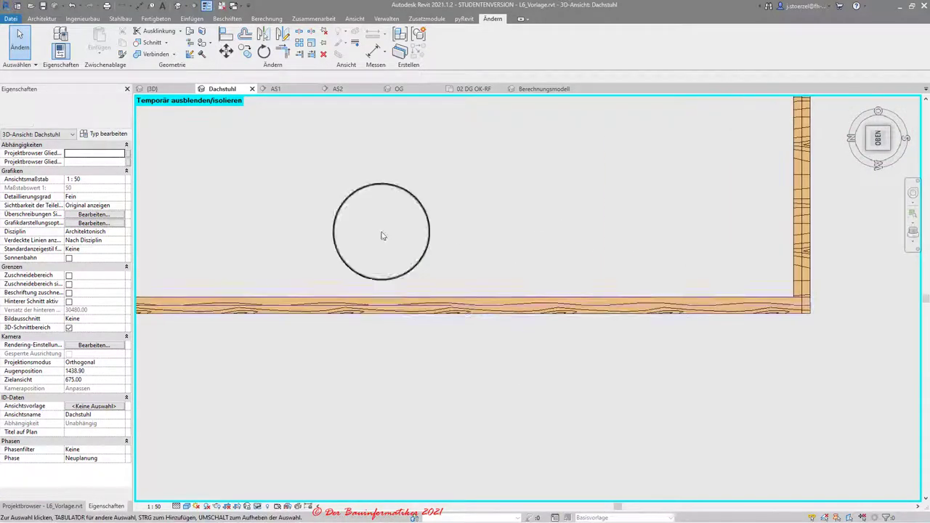
pyautogui.scroll(-1, 469, 234)
pyautogui.moveTo(470, 235); pyautogui.dragTo(470, 260, button='middle')
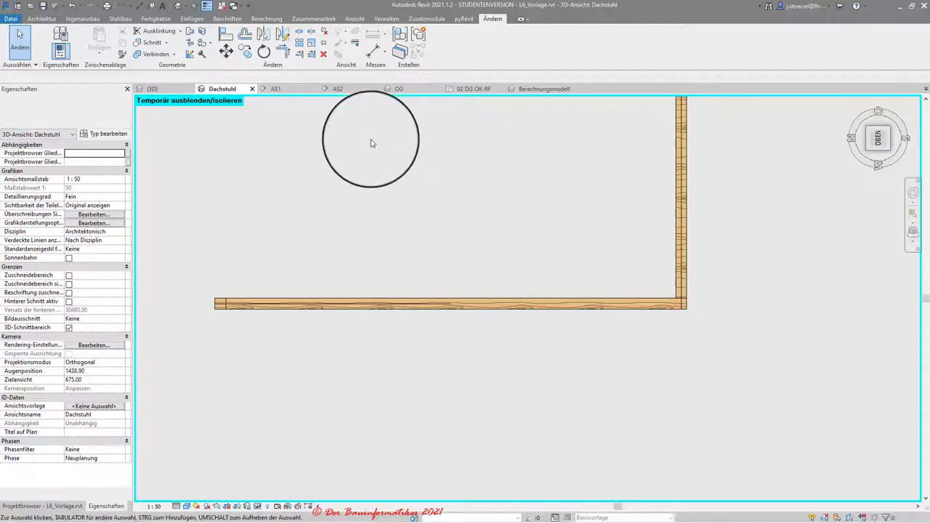
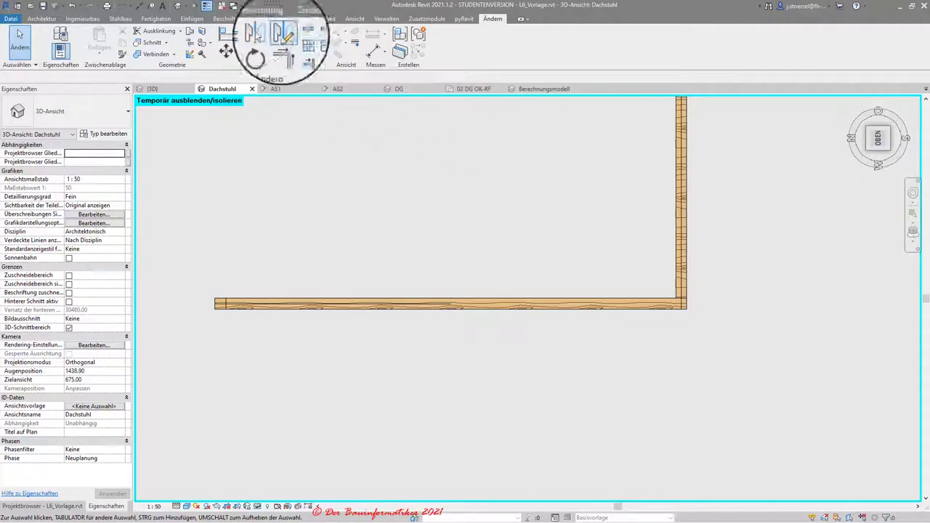
# Split the lower Pfette purlin partway along, then zoom into an isometric 3D view of both purlins.
pyautogui.click(298, 33)
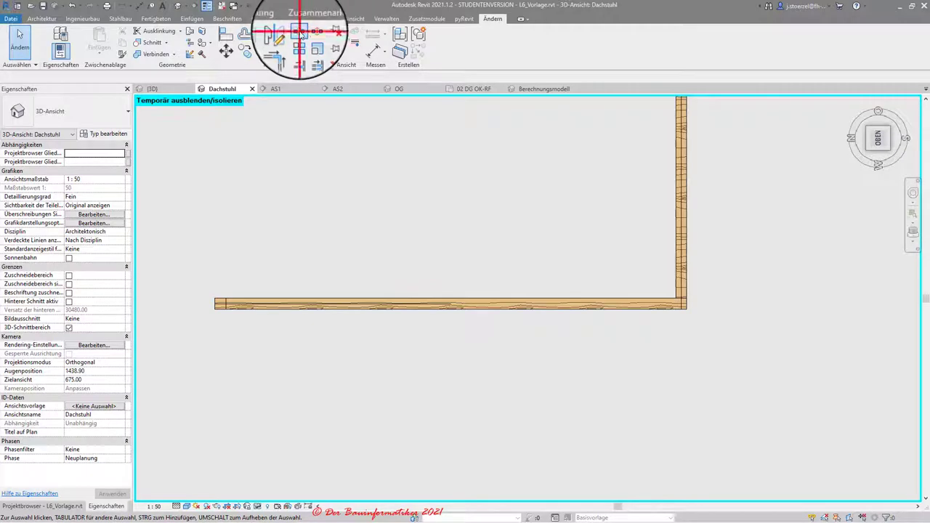
pyautogui.click(446, 298)
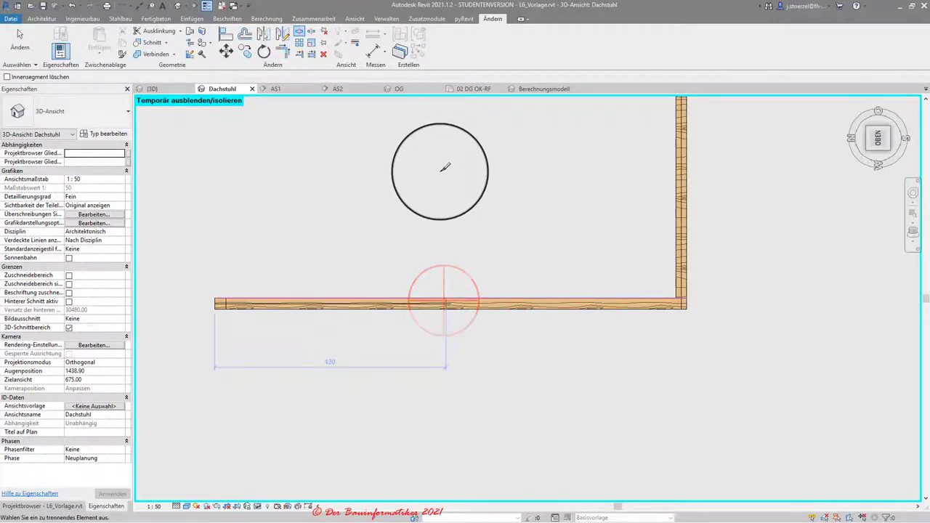
pyautogui.click(871, 150)
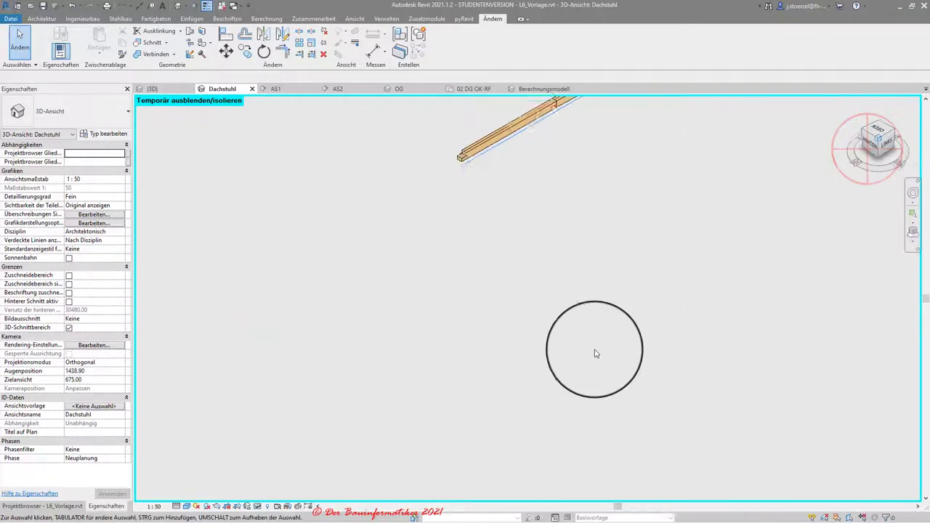
pyautogui.scroll(2, 656, 378)
pyautogui.scroll(1, 656, 378)
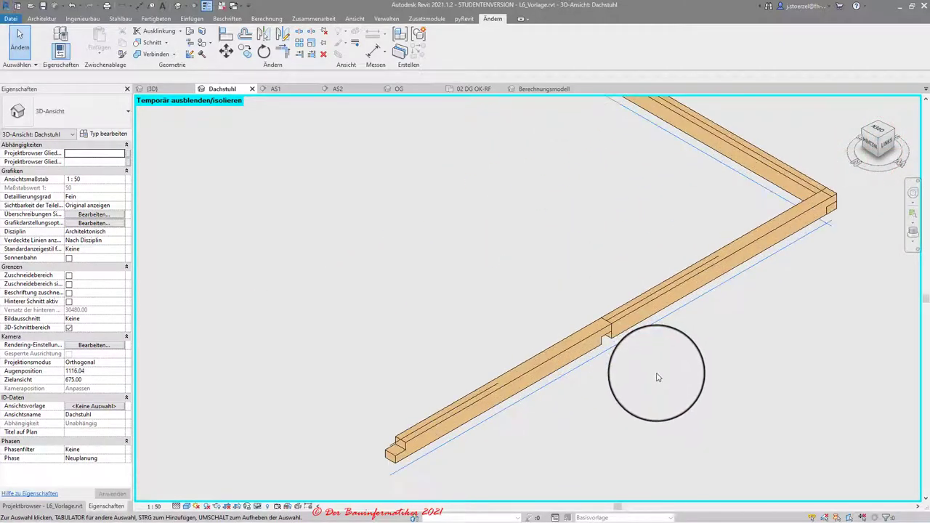
pyautogui.moveTo(625, 376); pyautogui.dragTo(511, 336, button='middle')
pyautogui.scroll(2, 487, 280)
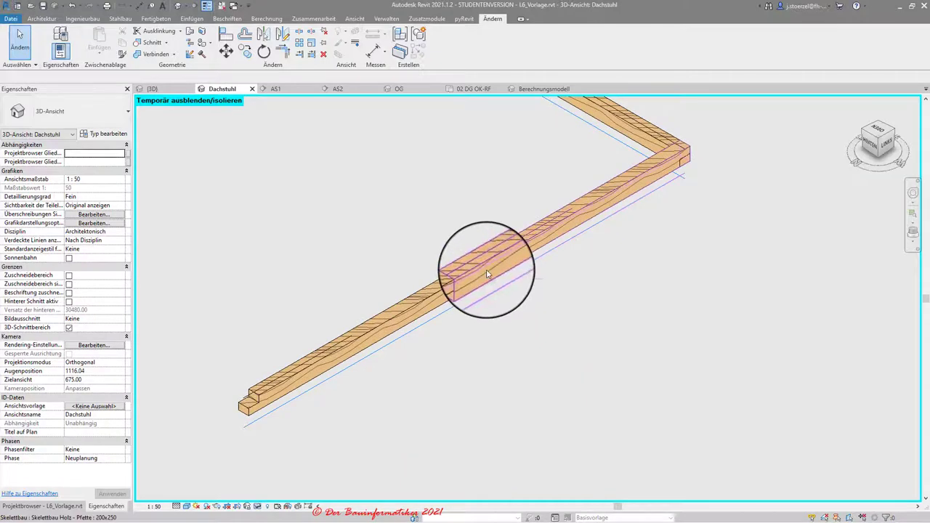
# Select the purlin piece between the split and the corner to review its Skelettbau joint properties.
pyautogui.click(485, 271)
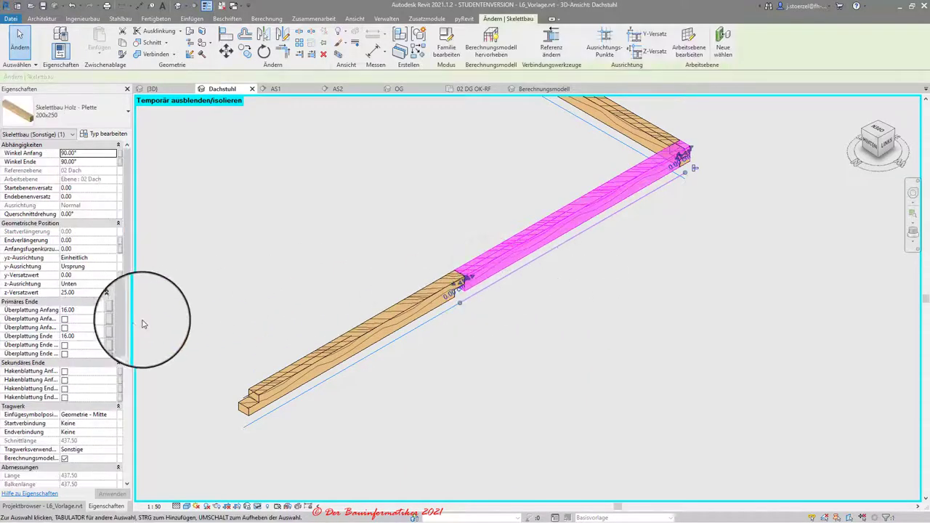
pyautogui.moveTo(128, 310)
pyautogui.mouseDown()
pyautogui.moveTo(101, 312)
pyautogui.moveTo(65, 336)
pyautogui.mouseUp()
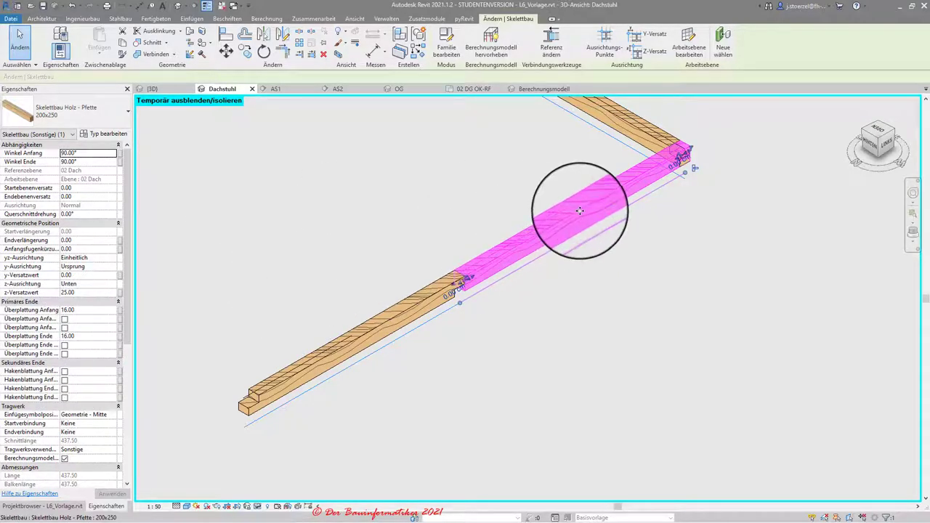
pyautogui.click(675, 319)
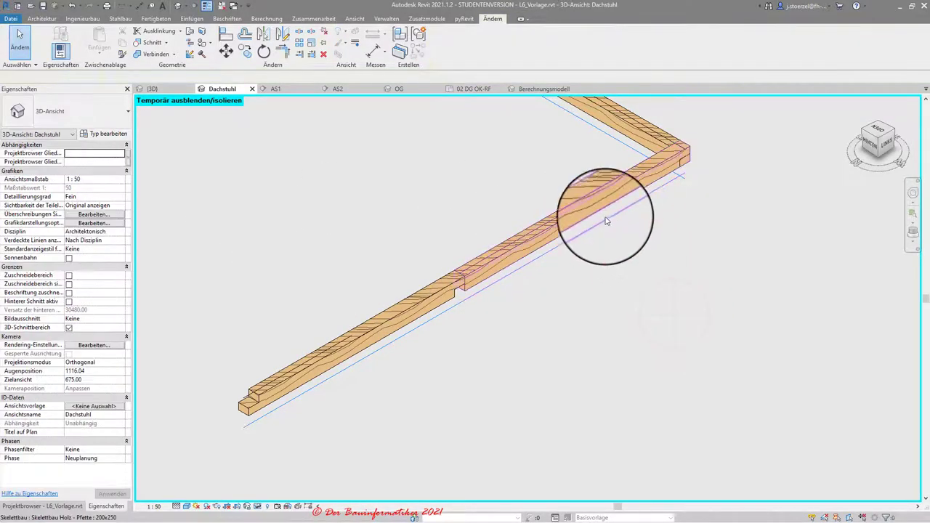
pyautogui.click(483, 252)
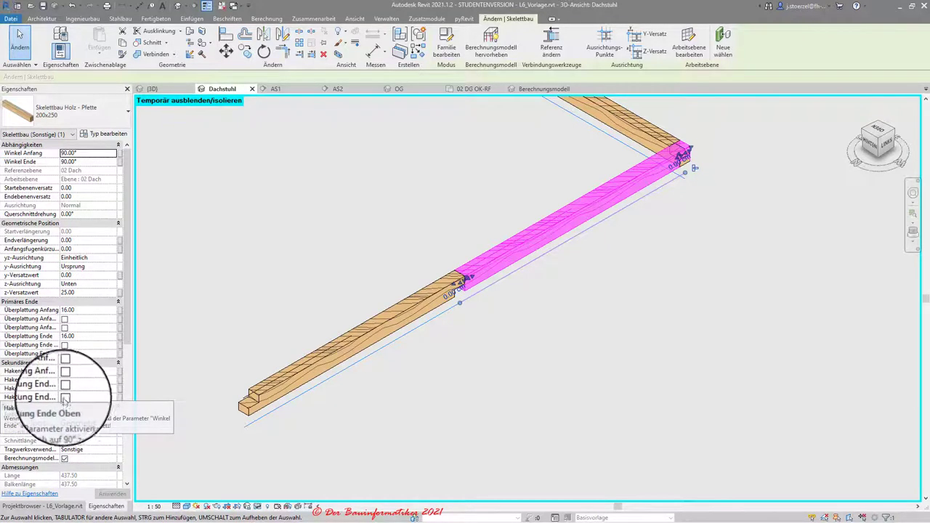
# Enable Hakenblattung Anfang instead of the end hook on the corner-side piece and apply it.
pyautogui.click(64, 397)
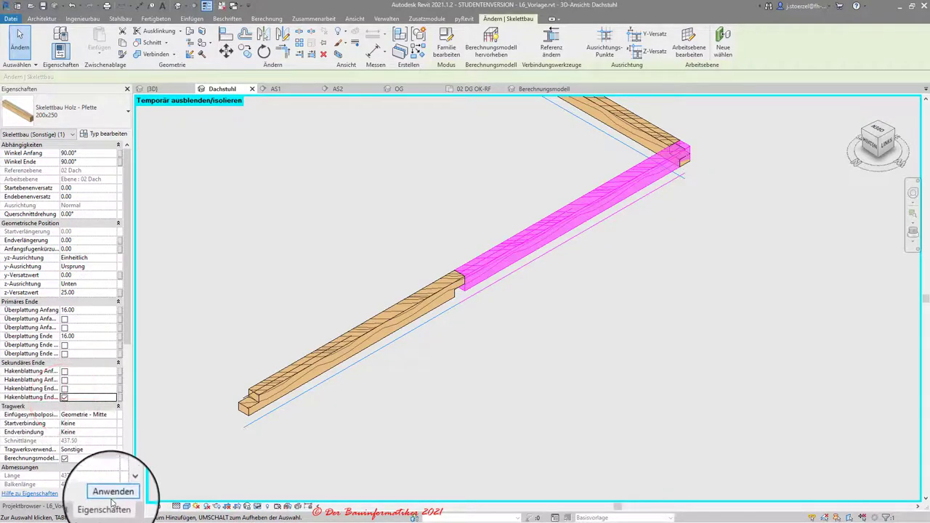
pyautogui.click(64, 397)
pyautogui.click(64, 379)
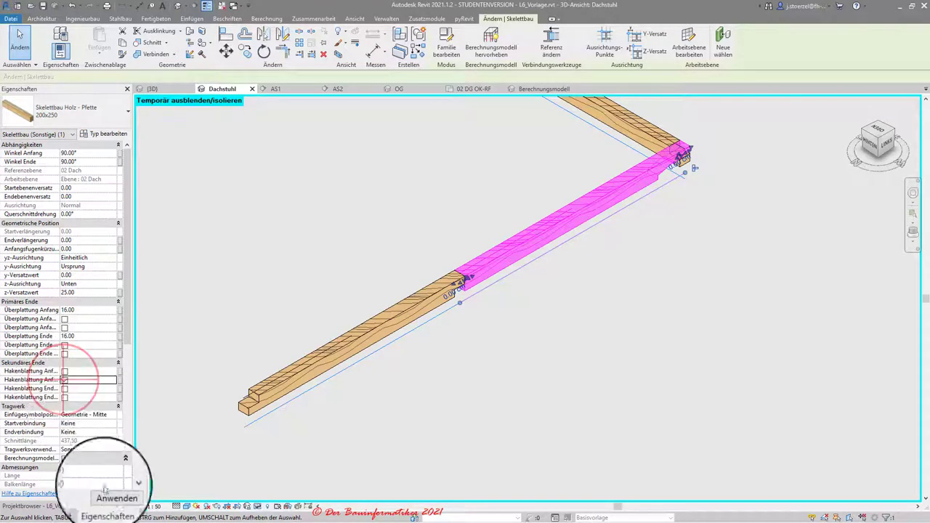
pyautogui.click(108, 495)
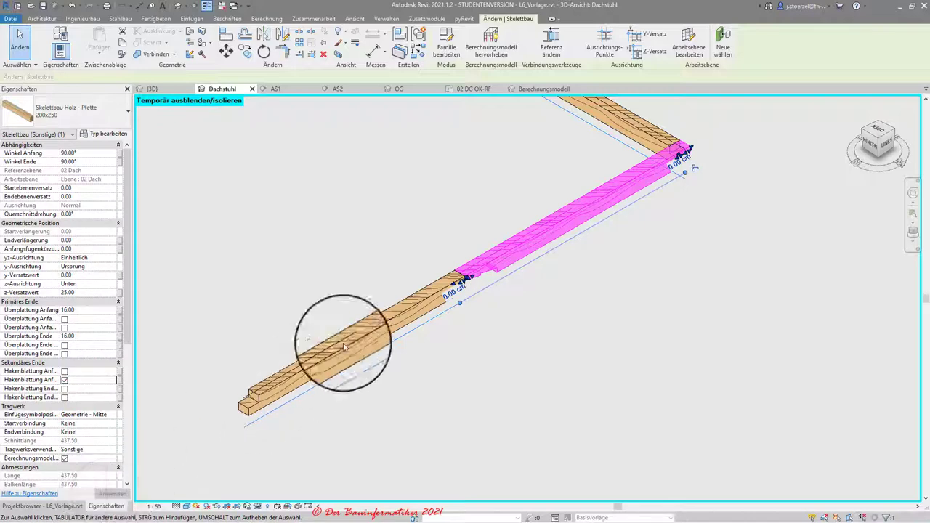
pyautogui.scroll(3, 705, 170)
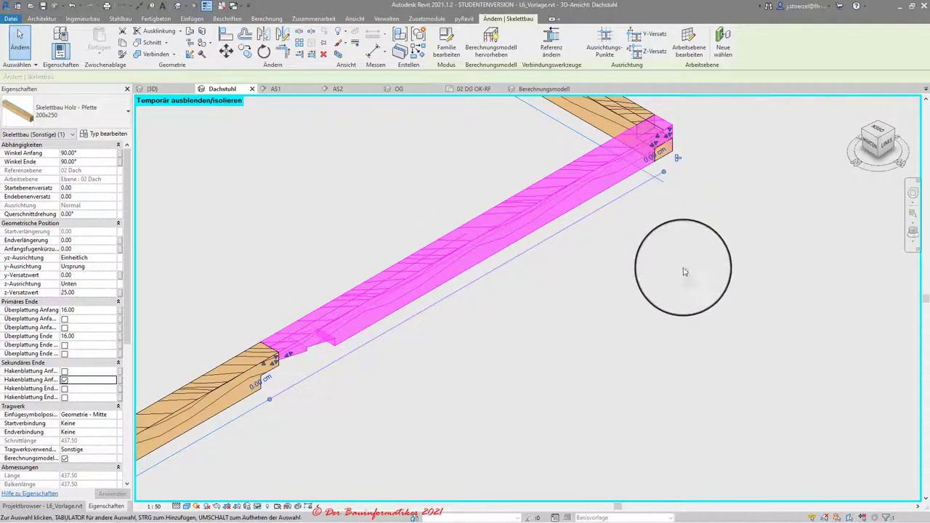
pyautogui.scroll(1, 654, 284)
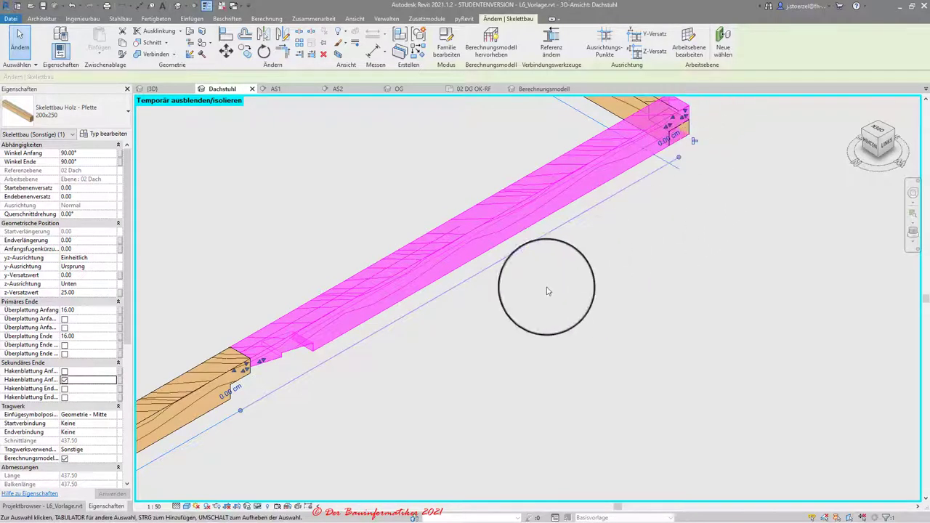
pyautogui.scroll(-1, 675, 260)
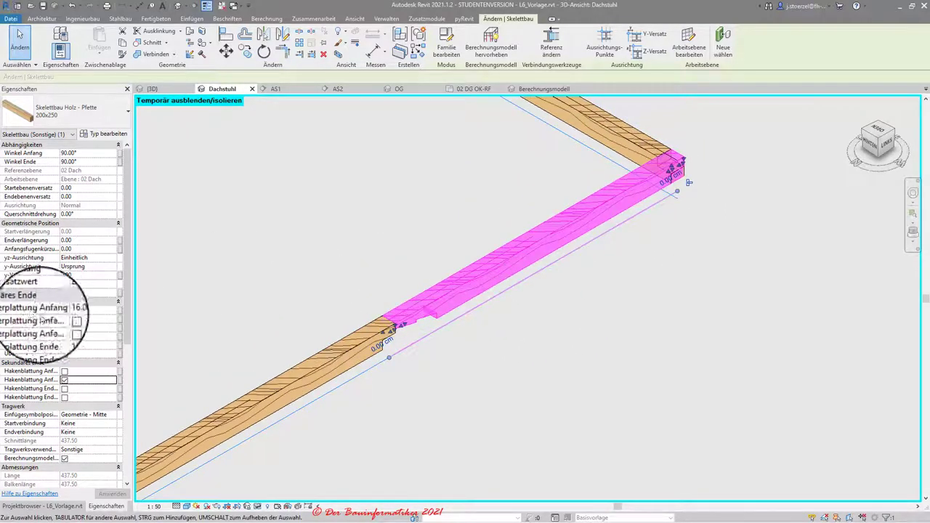
# Swap to the other Hakenblattung Anfang variant and commit the change.
pyautogui.click(65, 379)
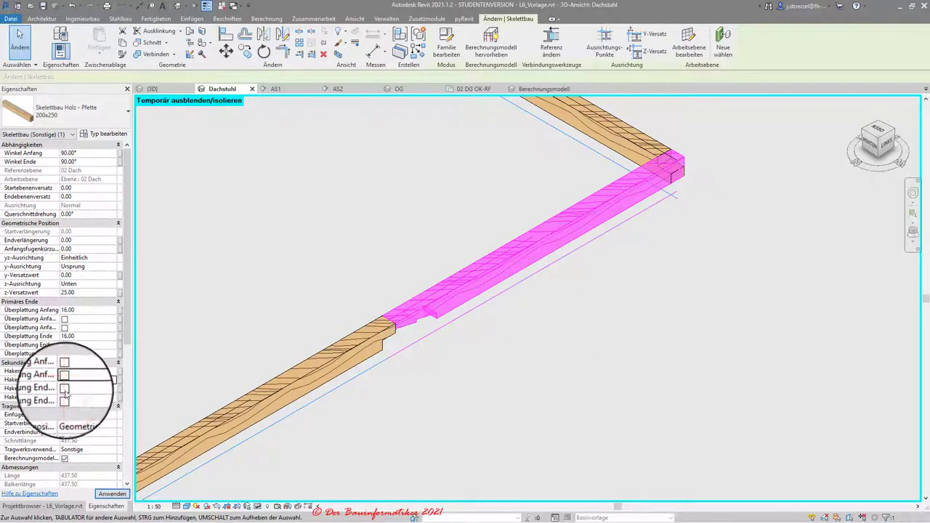
pyautogui.click(64, 370)
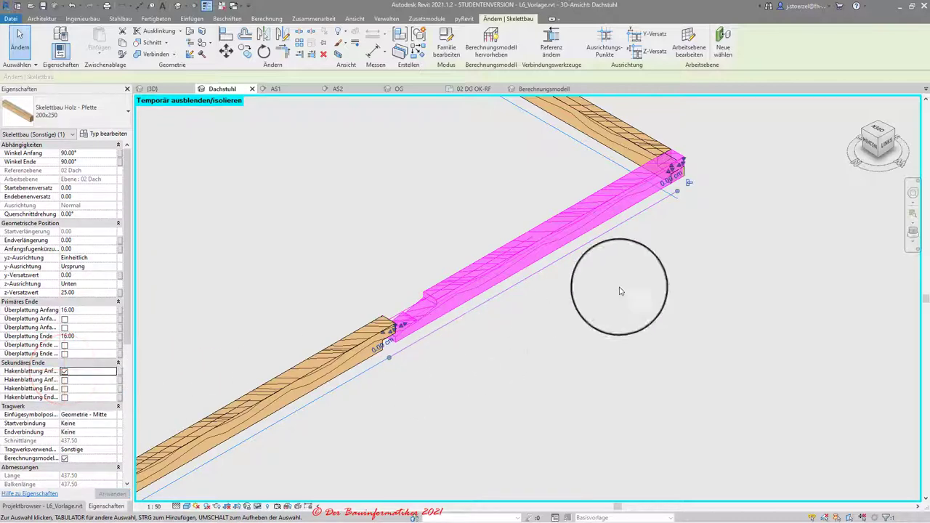
pyautogui.click(652, 181)
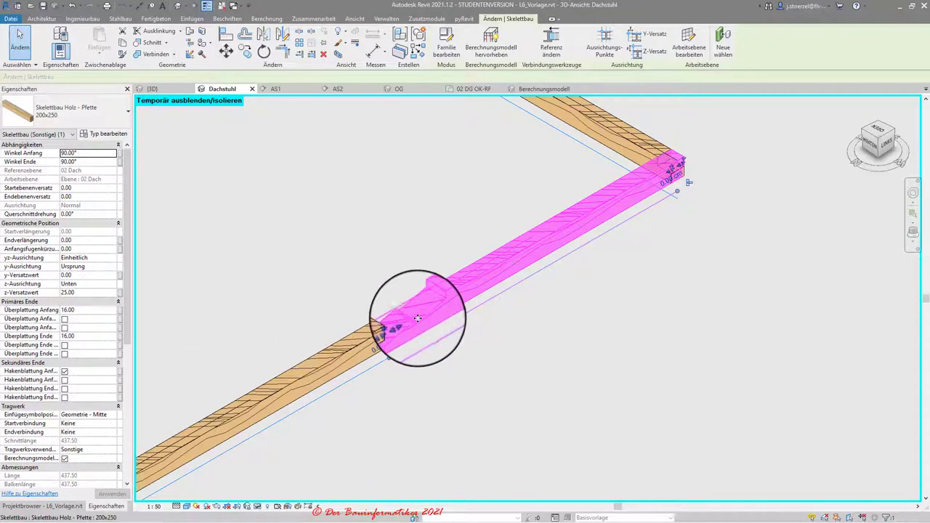
# Set Überplattung Ende to 20.00 and apply, then select the lower-left purlin piece.
pyautogui.click(78, 336)
pyautogui.write('20')
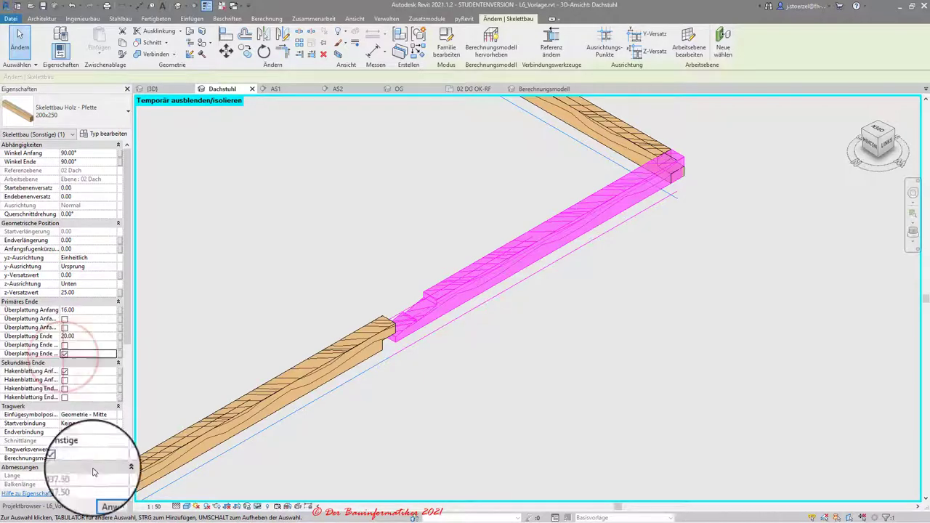
pyautogui.click(105, 494)
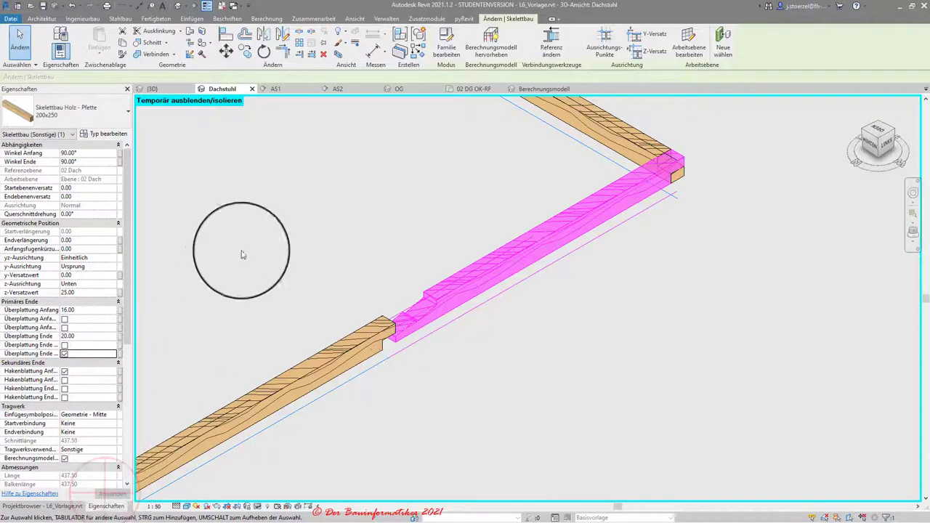
pyautogui.click(345, 369)
pyautogui.moveTo(414, 405)
pyautogui.mouseDown(button='middle')
pyautogui.moveTo(581, 317)
pyautogui.moveTo(575, 322)
pyautogui.mouseUp(button='middle')
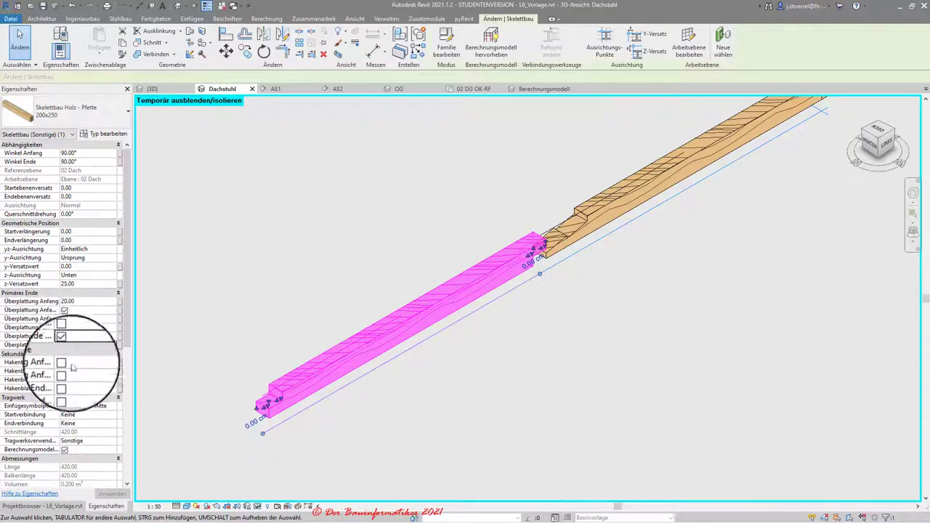
# Replace the lower piece's end overlap with an end Hakenblattung, using the second variant, and apply.
pyautogui.click(65, 345)
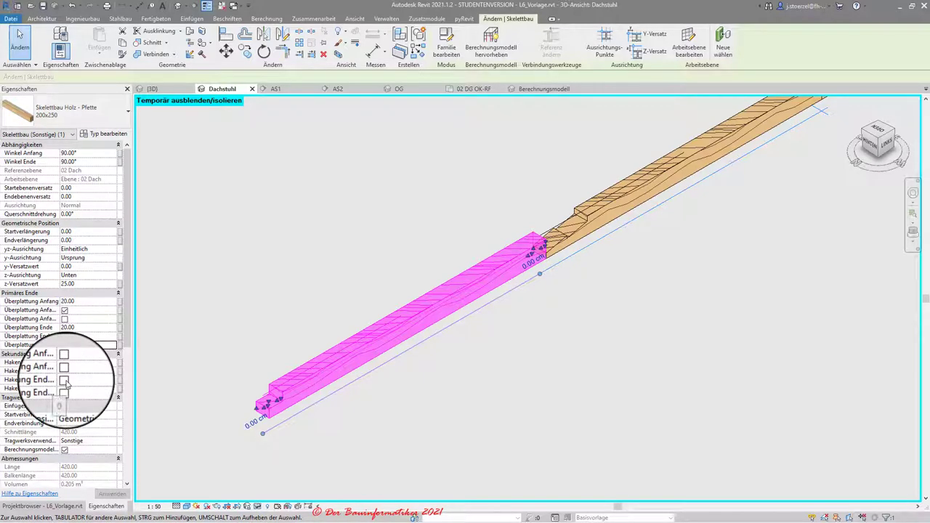
pyautogui.click(65, 380)
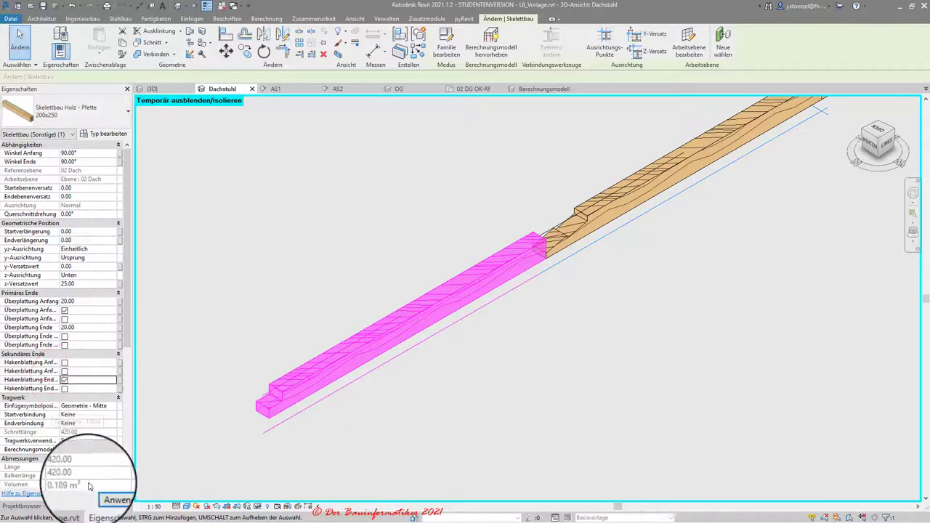
pyautogui.click(107, 495)
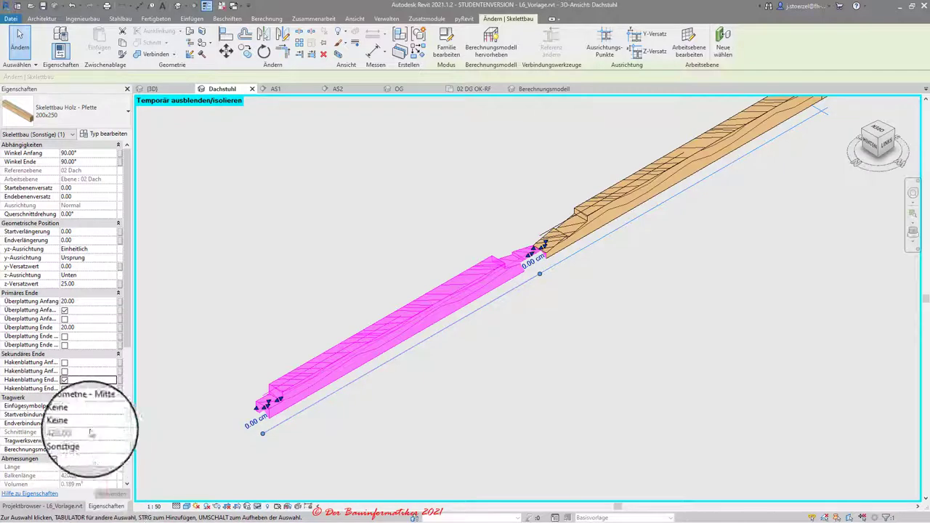
pyautogui.click(65, 388)
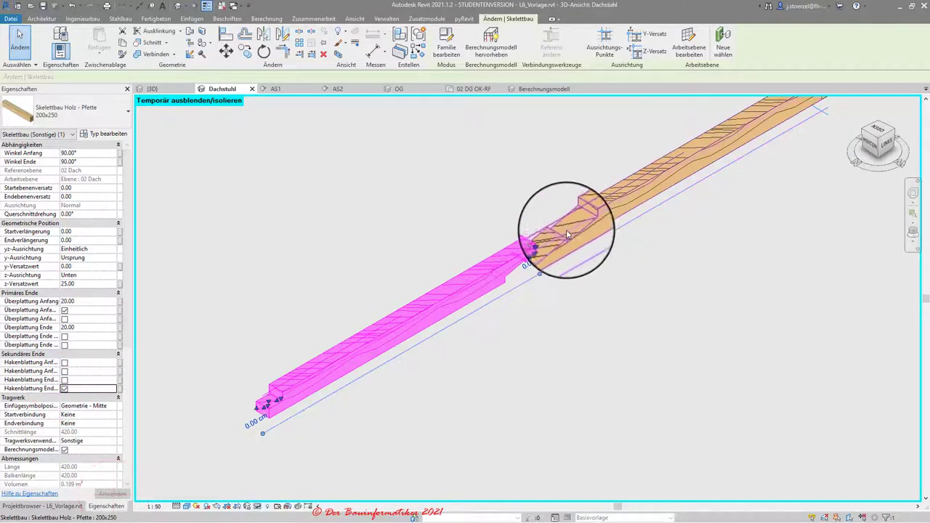
pyautogui.click(577, 368)
pyautogui.scroll(3, 545, 209)
pyautogui.scroll(2, 545, 210)
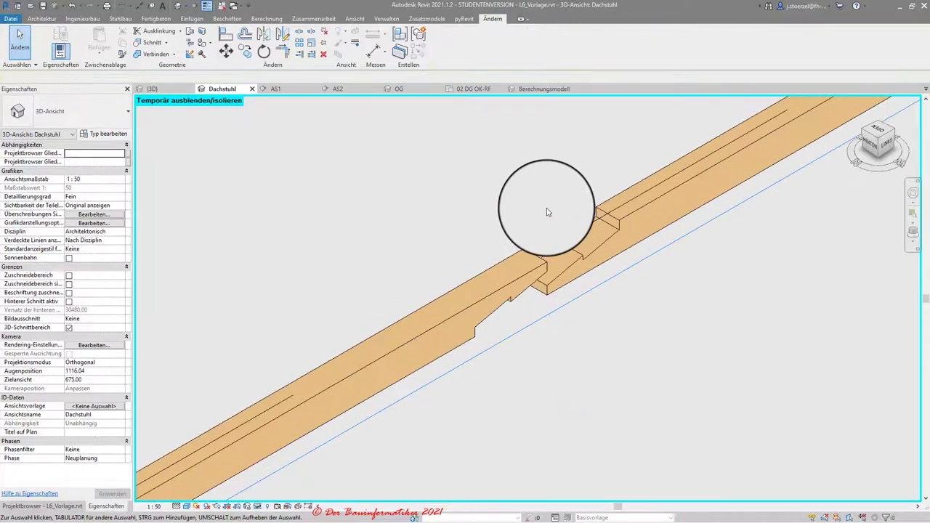
# Change the end-join option at the upper purlin's end grip.
pyautogui.click(538, 263)
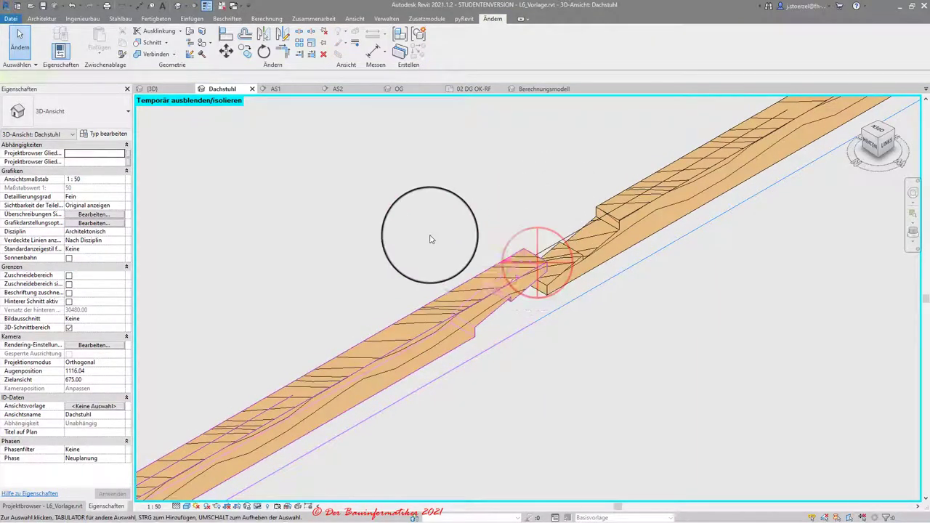
pyautogui.rightClick(536, 321)
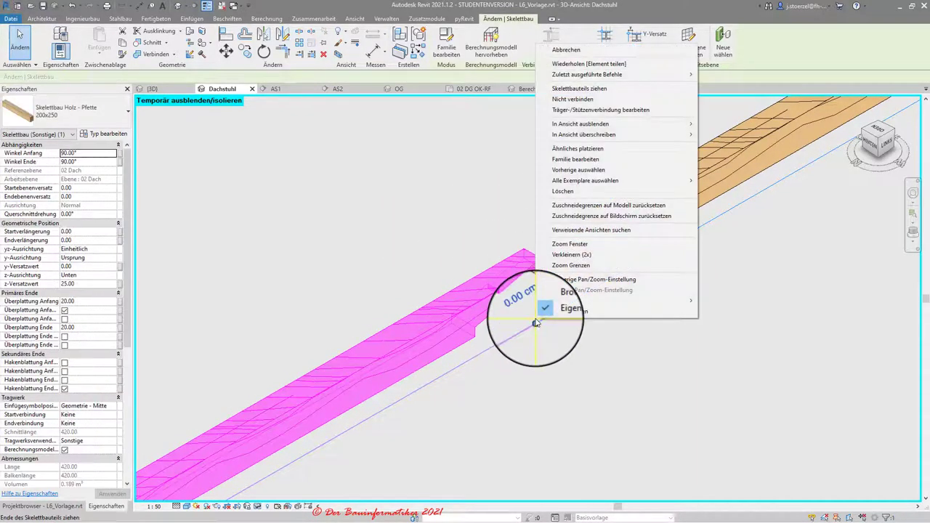
pyautogui.click(581, 102)
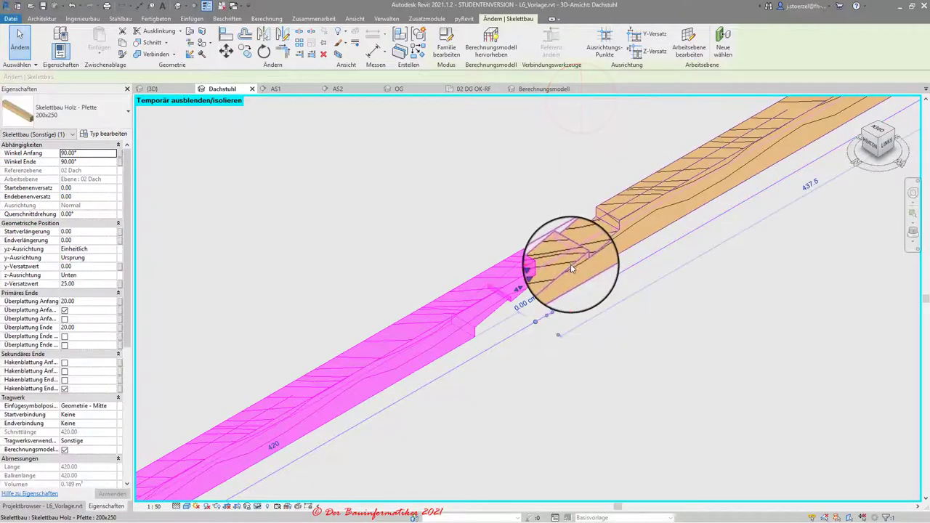
pyautogui.click(560, 272)
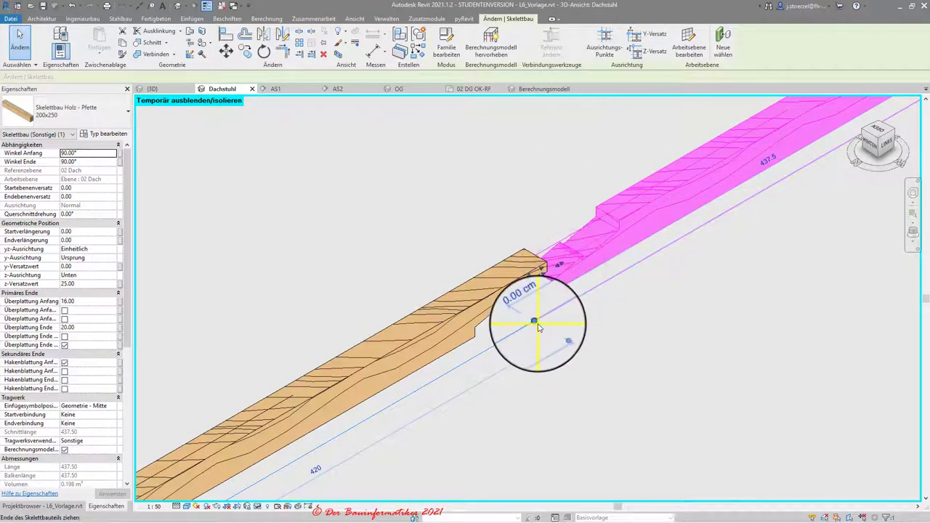
pyautogui.rightClick(536, 321)
pyautogui.click(566, 103)
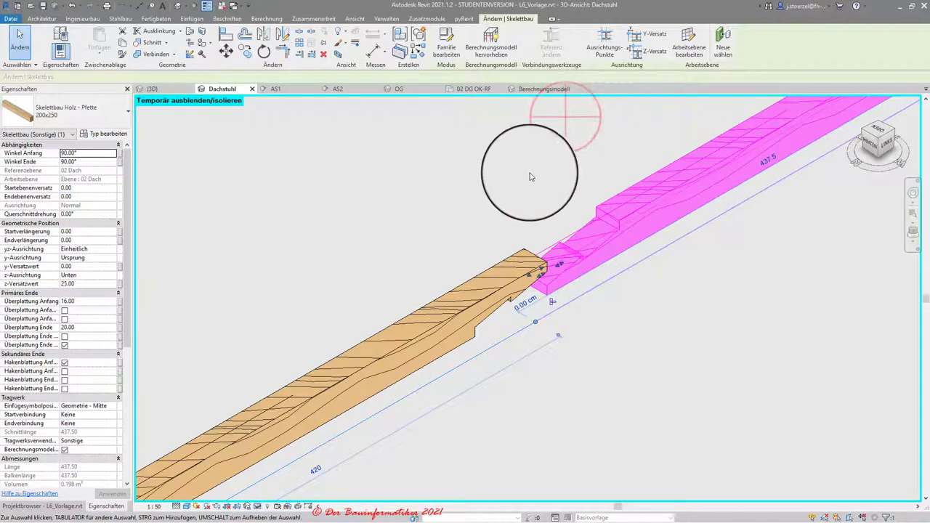
pyautogui.click(497, 159)
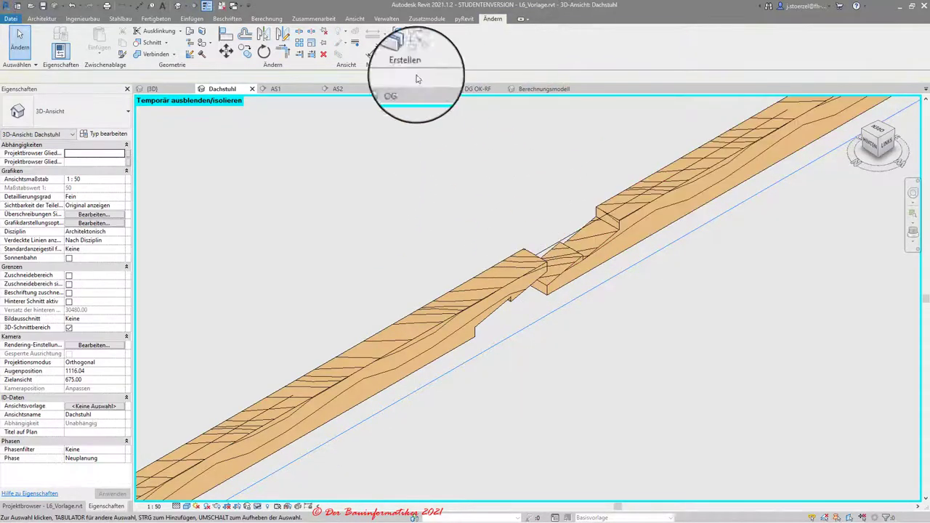
pyautogui.click(297, 53)
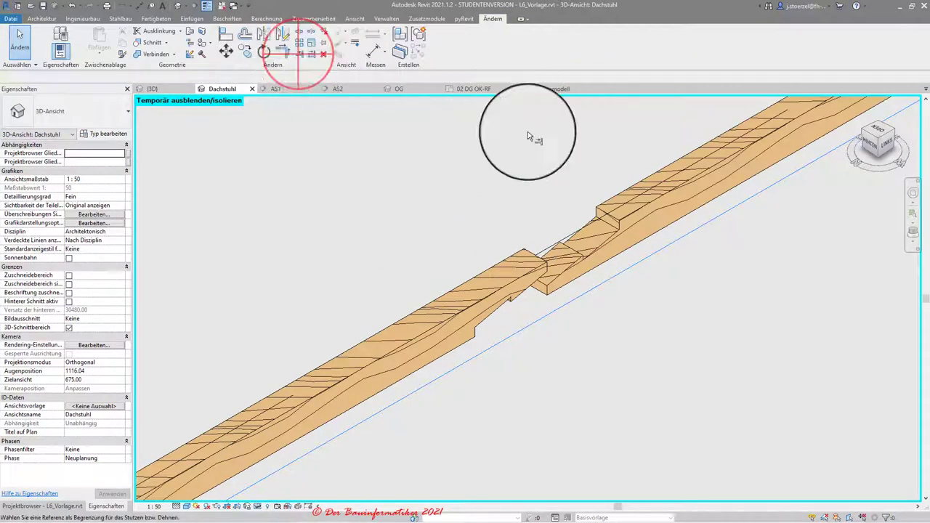
# Extend the split-off purlin piece to the reference purlin so they meet at the scarf joint.
pyautogui.scroll(2, 614, 222)
pyautogui.click(614, 221)
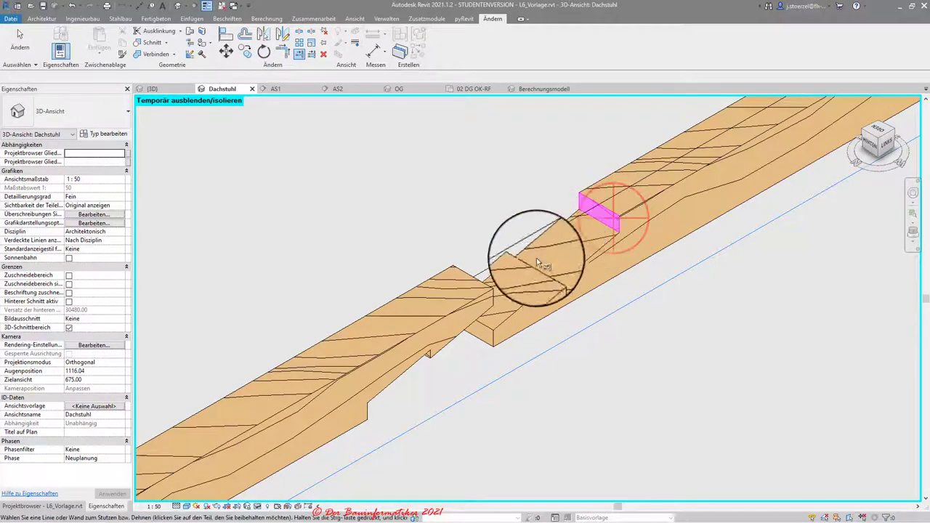
pyautogui.click(468, 283)
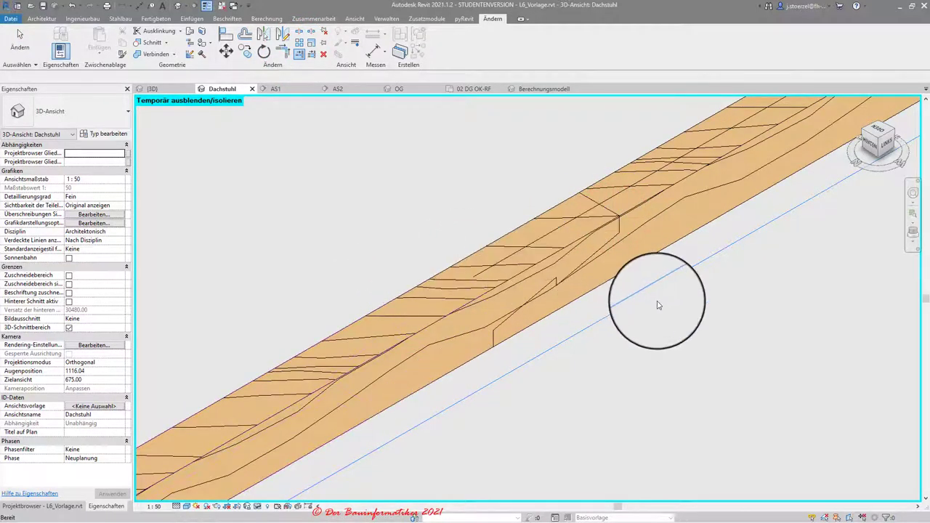
pyautogui.scroll(-5, 643, 327)
pyautogui.press('Escape')
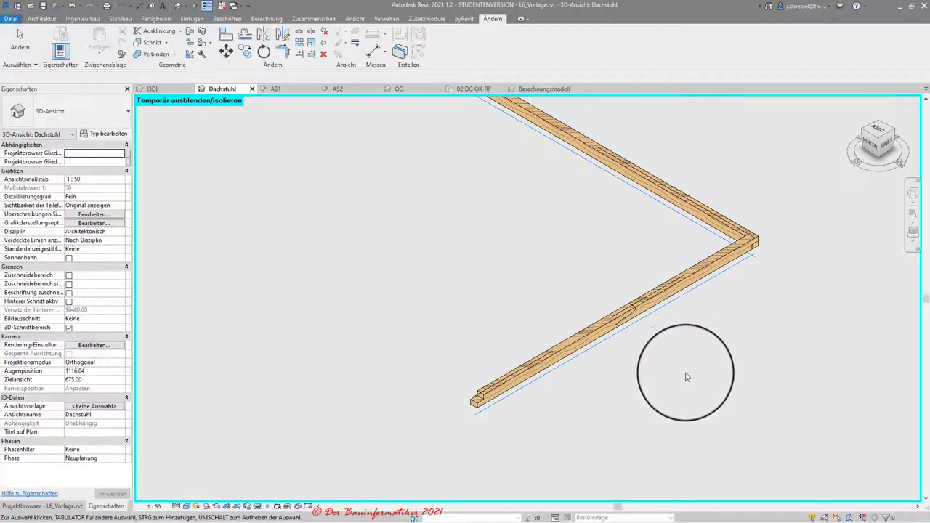
# Orbit the 3D view to inspect the L-shaped purlins from the opposite side.
pyautogui.scroll(-2, 699, 421)
pyautogui.moveTo(716, 440)
pyautogui.keyDown('shift'); pyautogui.mouseDown(button='middle')
pyautogui.moveTo(581, 411)
pyautogui.moveTo(463, 364)
pyautogui.mouseUp(button='middle'); pyautogui.keyUp('shift')
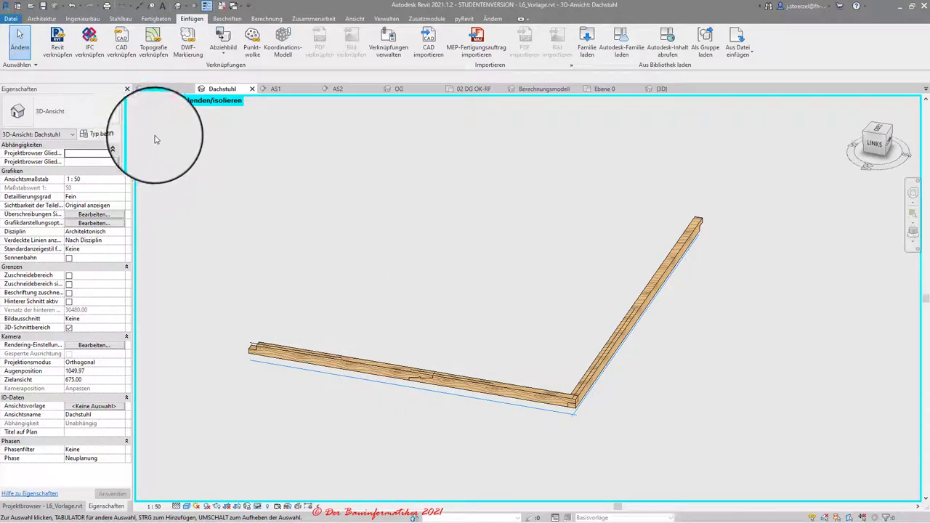
# Open Familie laden and browse the German library to the Ingenieurbau - Holzbau folder.
pyautogui.click(191, 20)
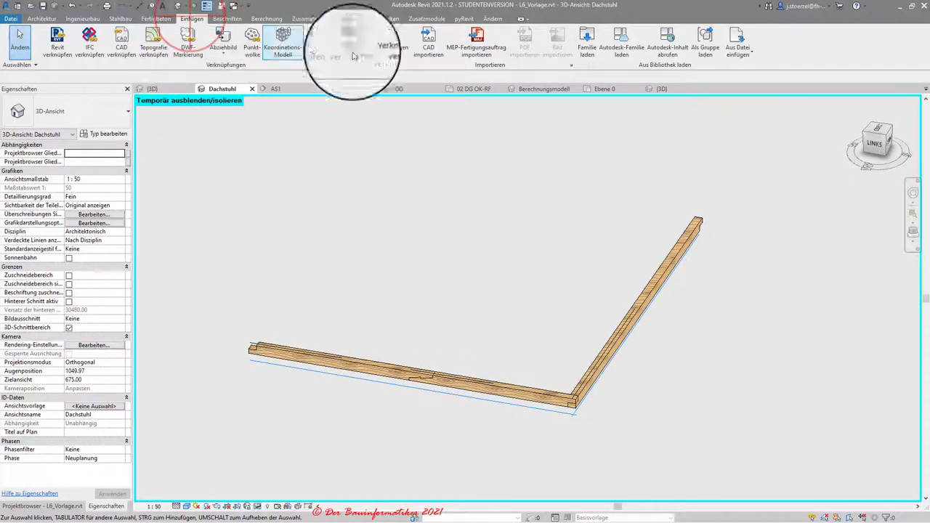
pyautogui.click(589, 36)
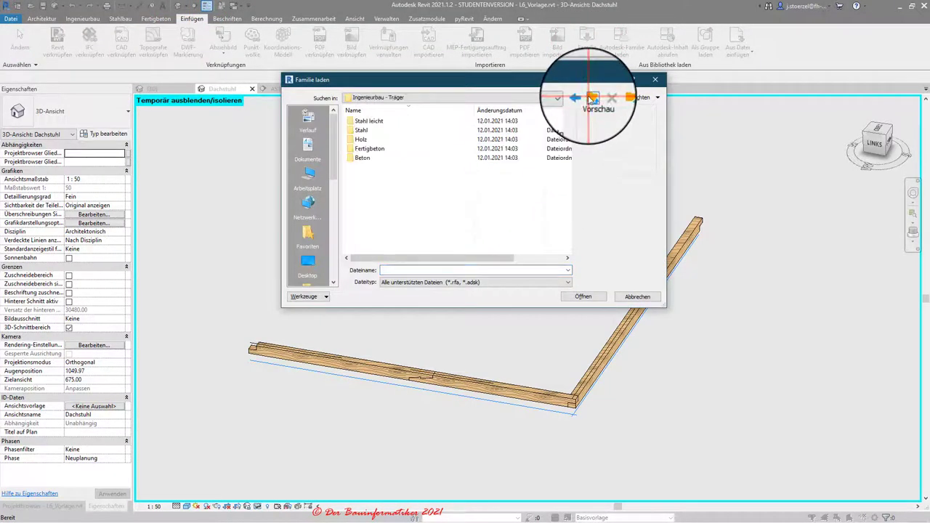
pyautogui.click(590, 98)
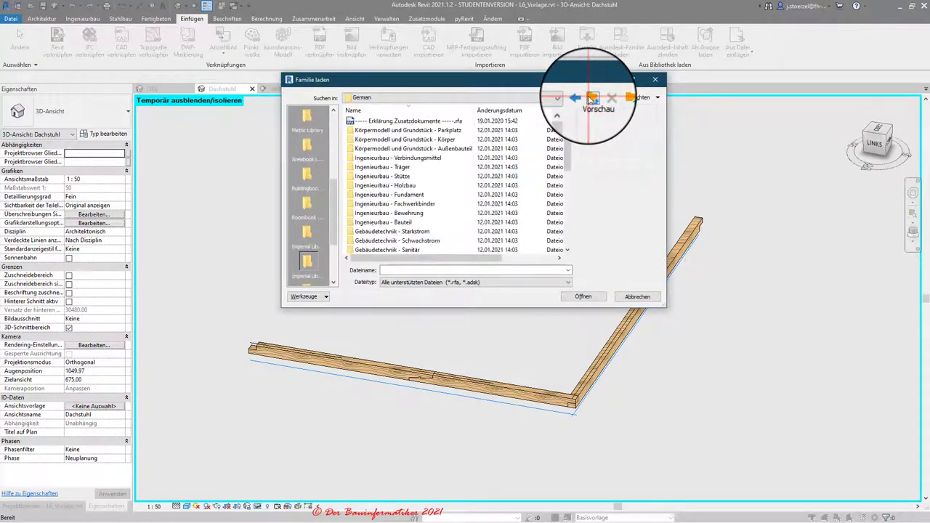
pyautogui.click(398, 97)
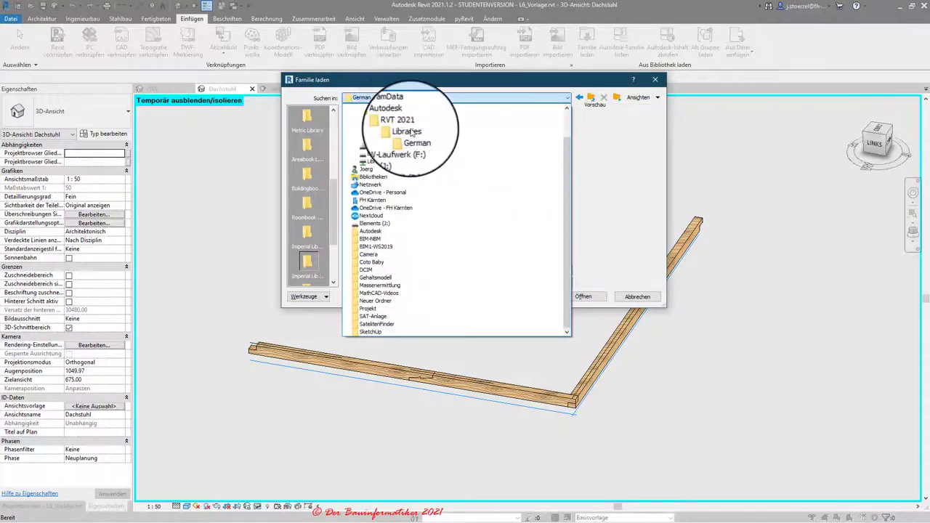
pyautogui.click(412, 140)
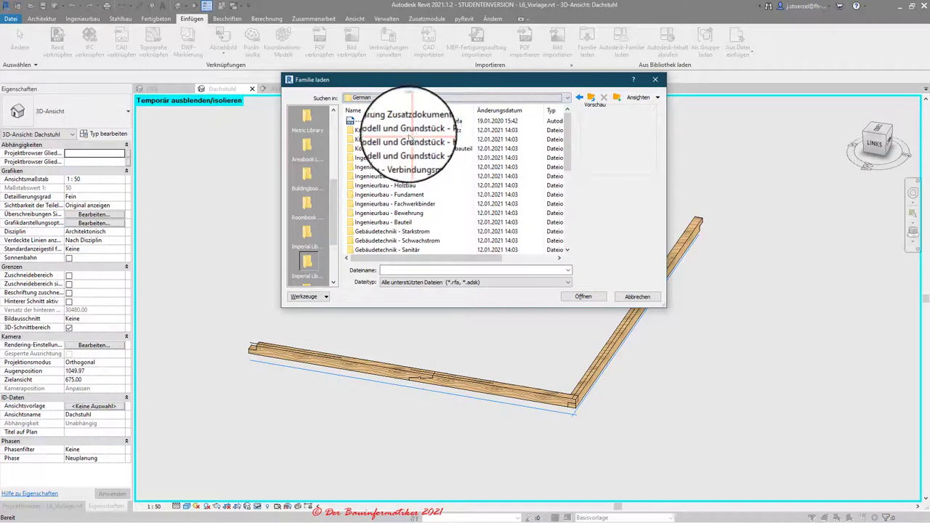
pyautogui.scroll(-1, 411, 149)
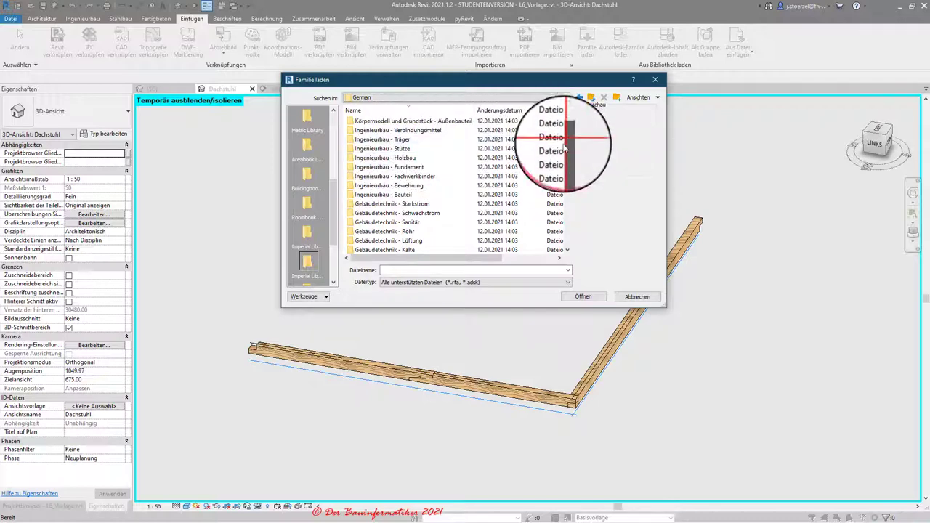
pyautogui.scroll(-4, 558, 197)
pyautogui.scroll(-1, 557, 197)
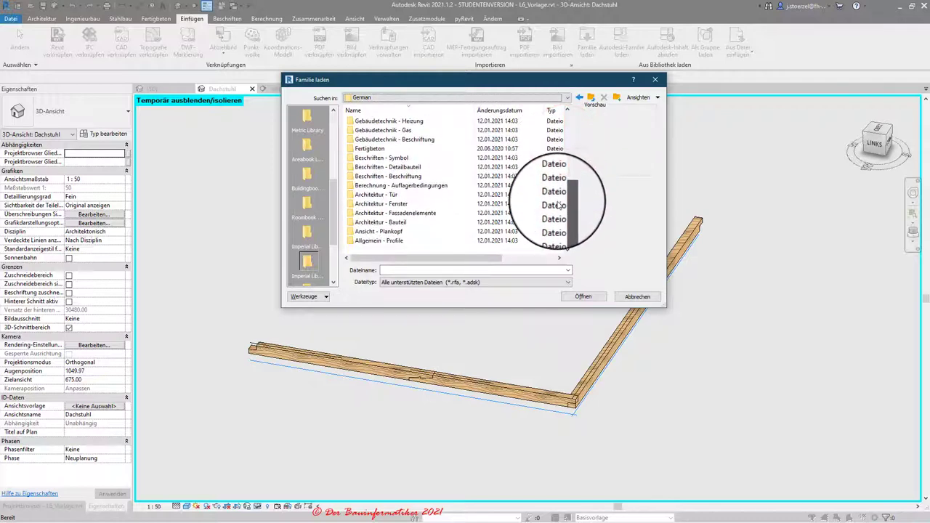
pyautogui.scroll(5, 560, 149)
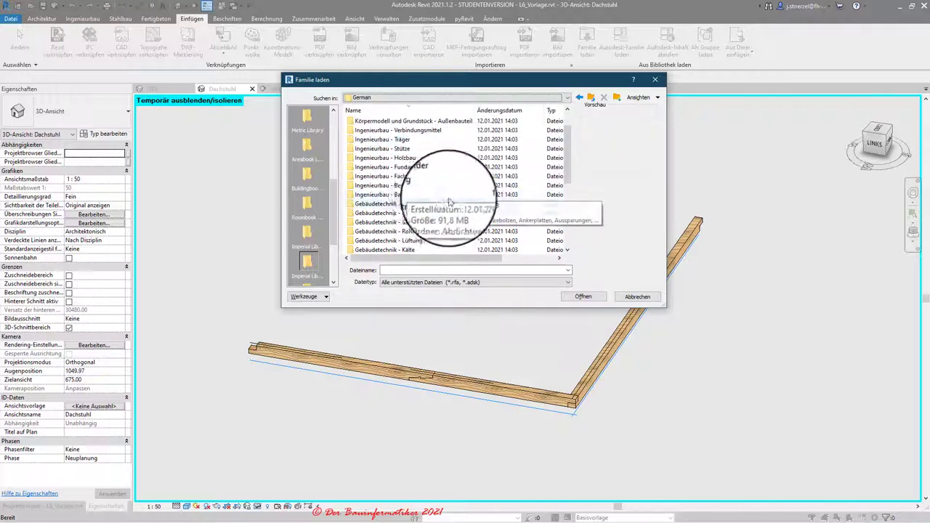
pyautogui.doubleClick(408, 158)
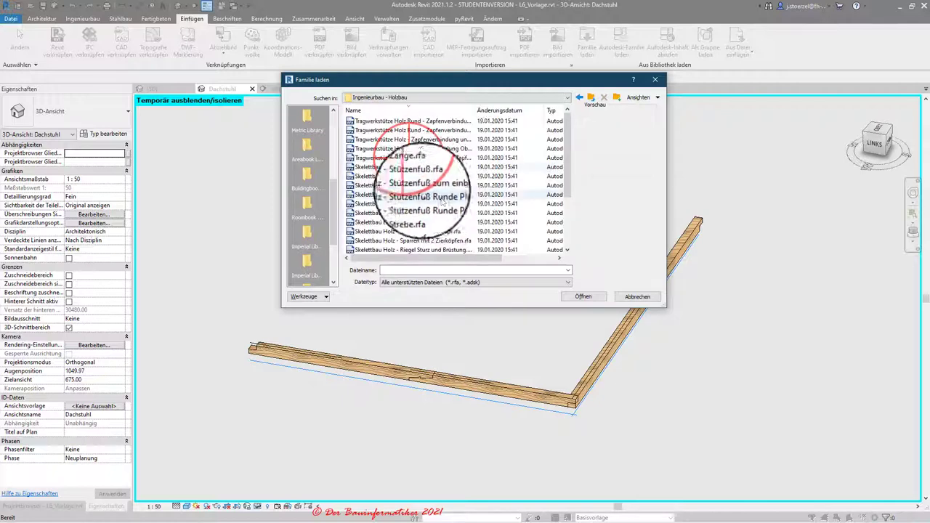
# Preview the Stützenfuß, Strebe, Sparren, Riegel and Pfette families, ending on Pfette mit Zierkopf.rfa.
pyautogui.click(407, 141)
pyautogui.click(411, 176)
pyautogui.click(411, 204)
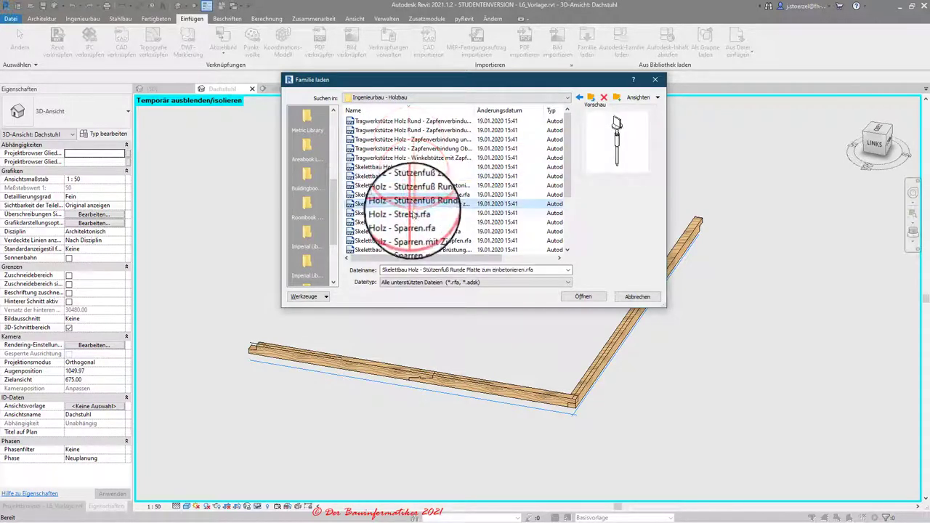
pyautogui.click(413, 213)
pyautogui.scroll(-2, 421, 215)
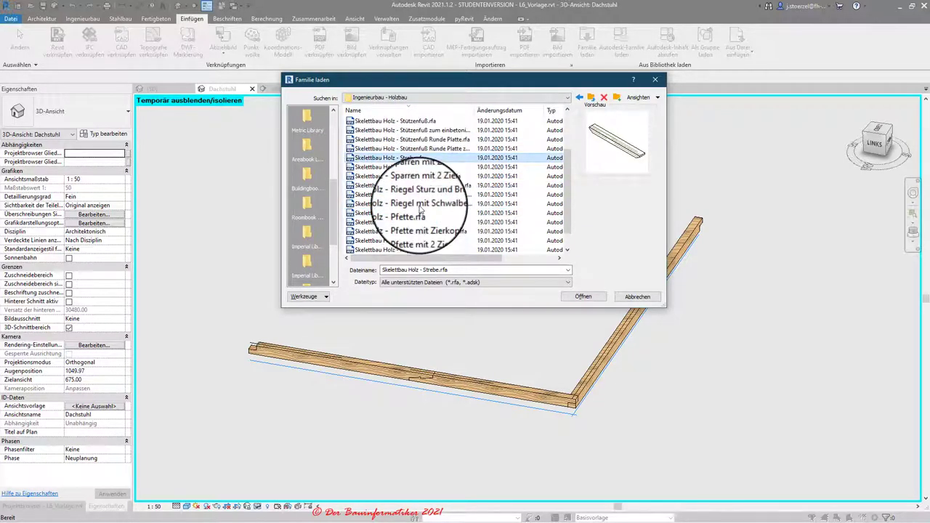
pyautogui.click(419, 186)
pyautogui.click(410, 195)
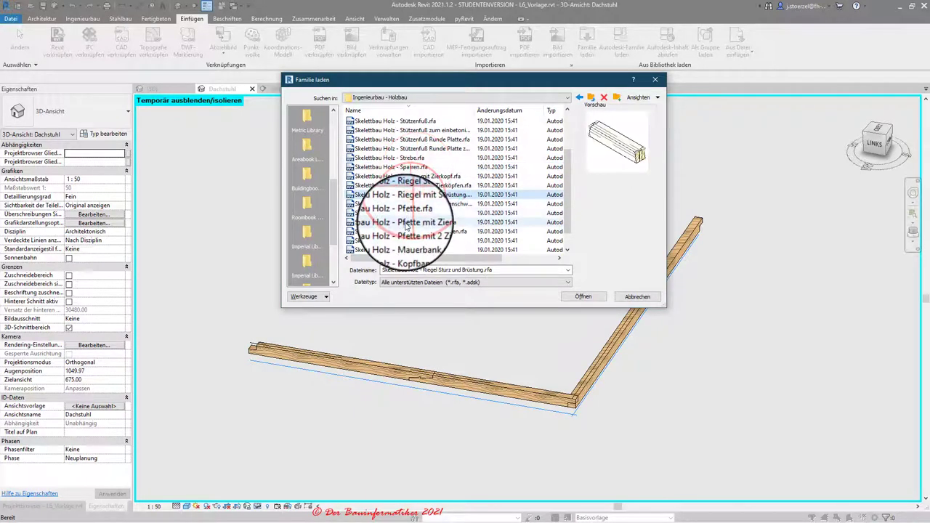
pyautogui.click(410, 221)
pyautogui.click(408, 213)
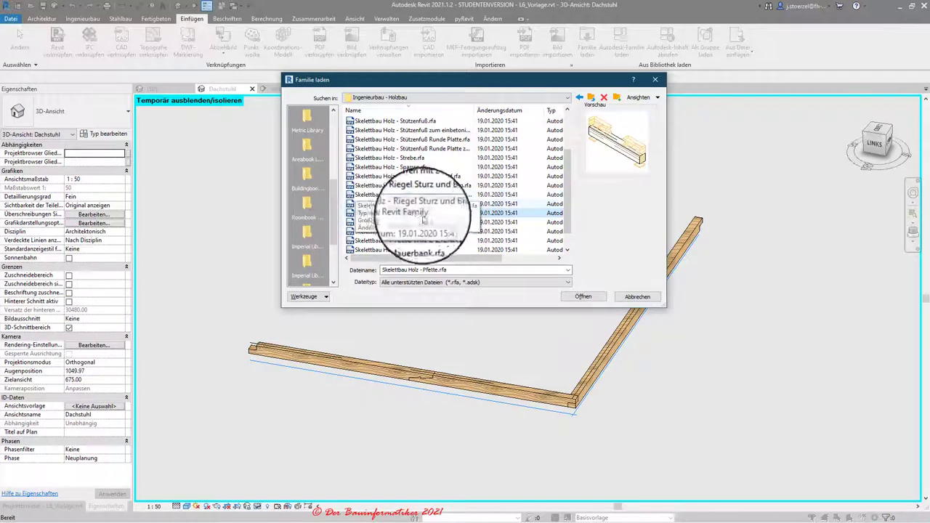
pyautogui.click(423, 222)
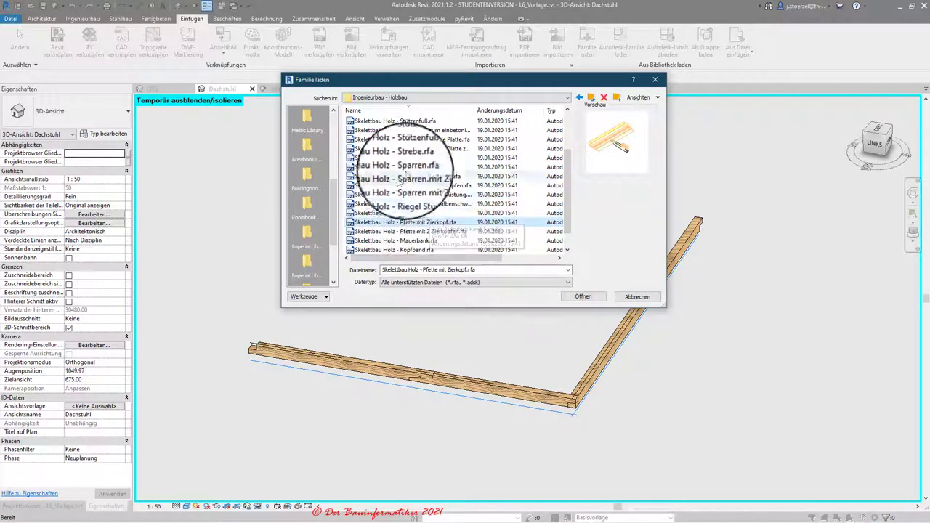
# Cancel the family dialog and reset temporary hide/isolate to show the whole roof.
pyautogui.click(634, 298)
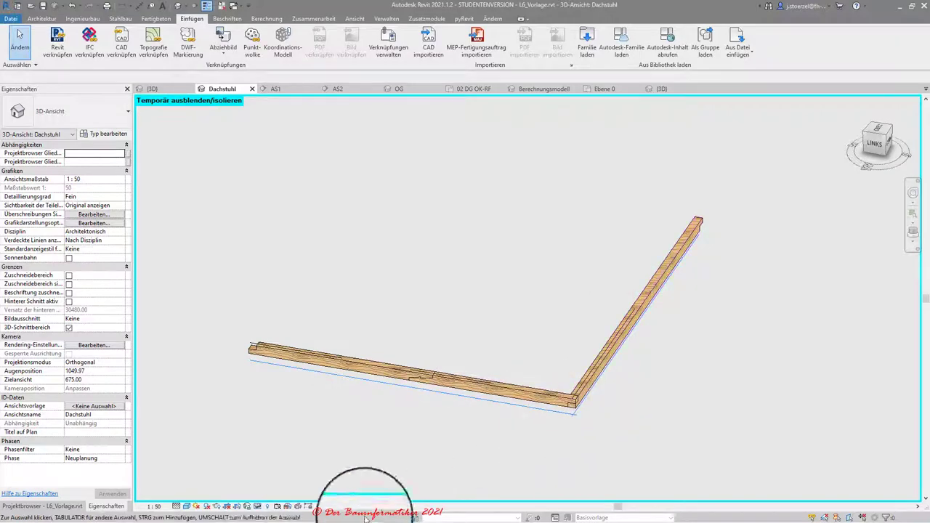
pyautogui.click(259, 509)
pyautogui.click(287, 499)
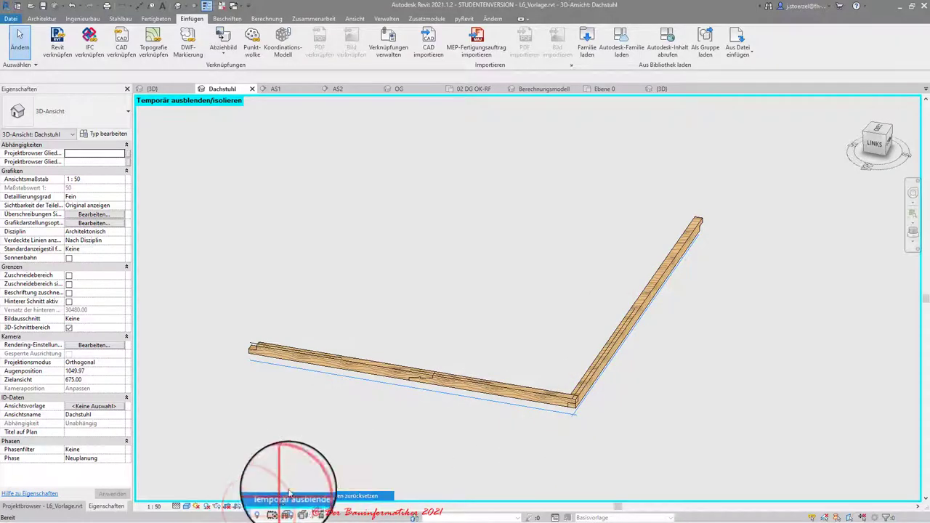